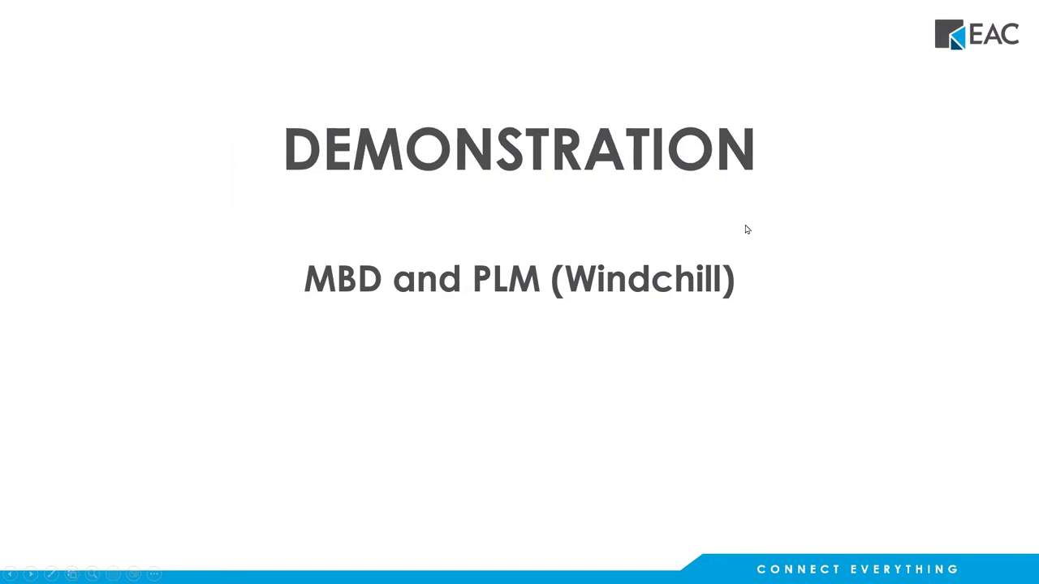
# Exit the slideshow on the 'DEMONSTRATION – MBD and PLM (Windchill)' slide
pyautogui.press('Escape')
# Bring the Creo window with the 5307 Rev 1.3+ bracket model to the front
pyautogui.click(381, 574)
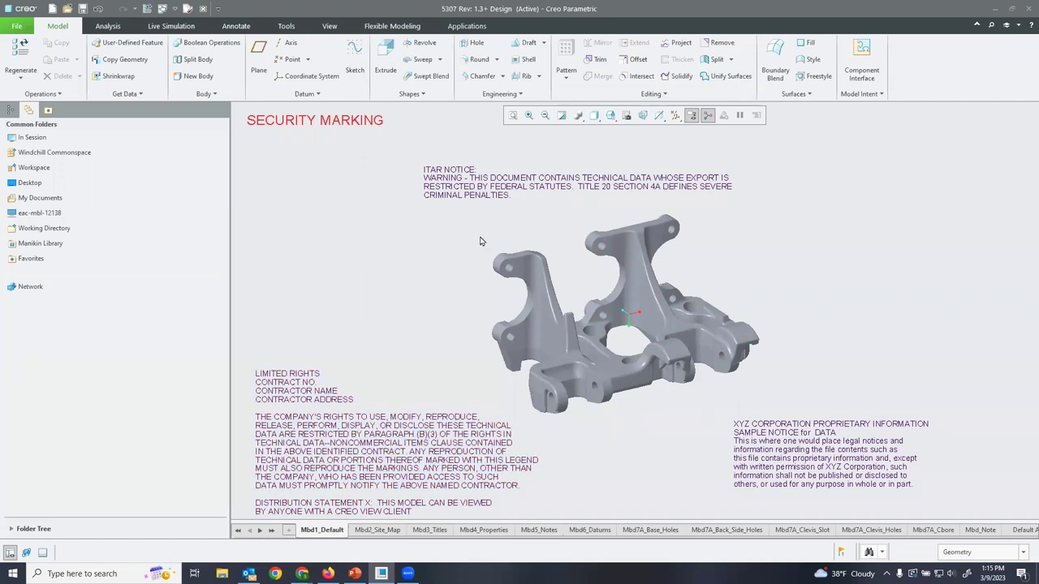
pyautogui.click(625, 118)
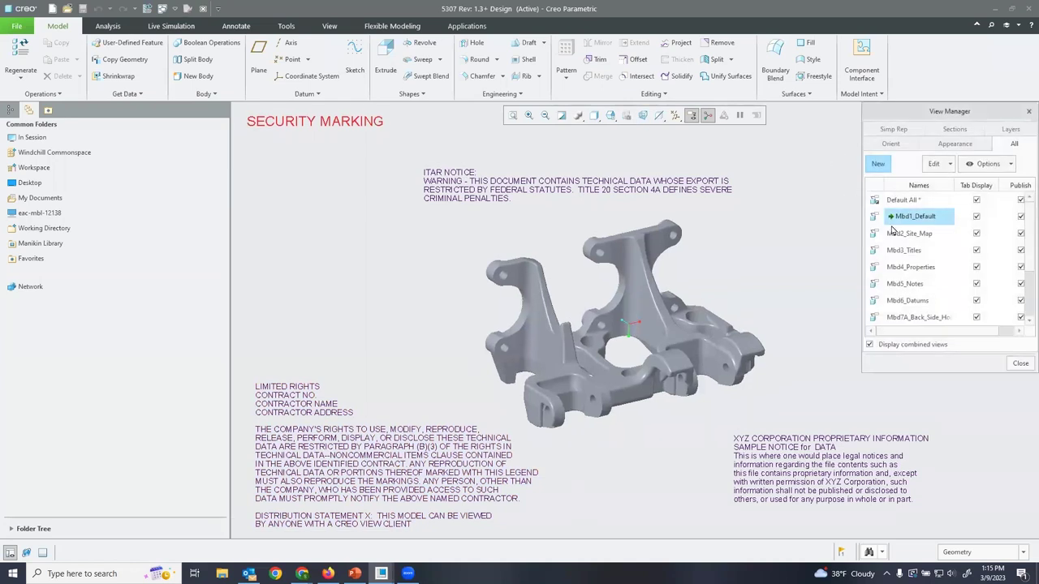
pyautogui.scroll(-3, 1023, 223)
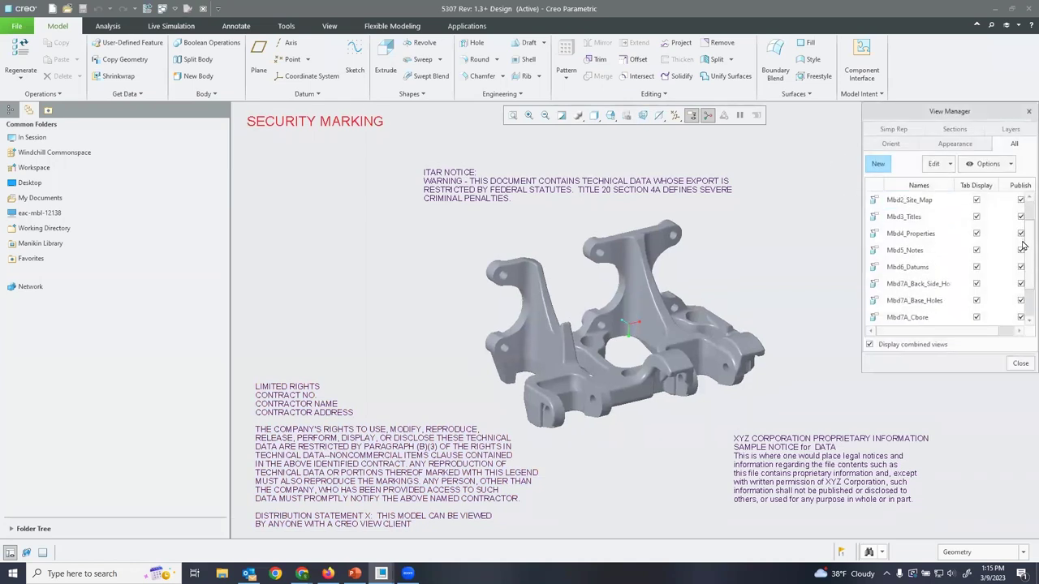
pyautogui.scroll(3, 1022, 235)
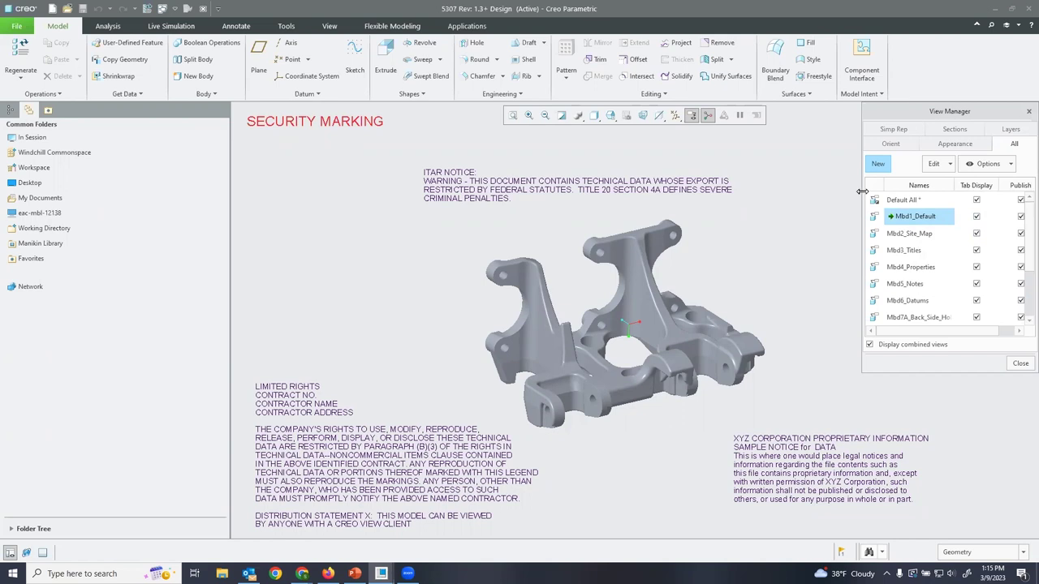
pyautogui.moveTo(862, 190); pyautogui.dragTo(835, 190)
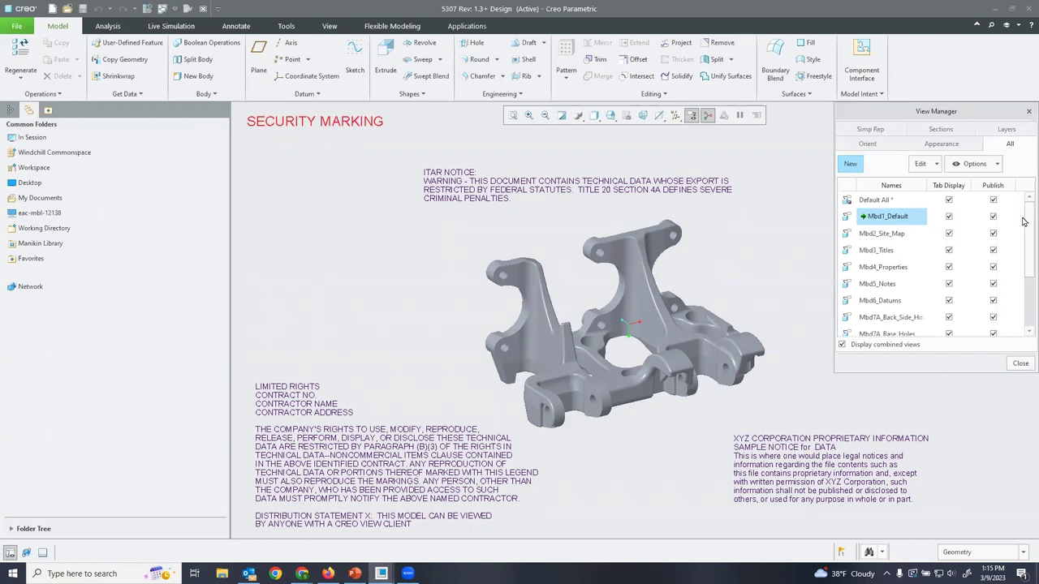
pyautogui.scroll(-2, 1024, 275)
pyautogui.scroll(3, 1024, 274)
pyautogui.scroll(-4, 1024, 218)
pyautogui.scroll(4, 1024, 226)
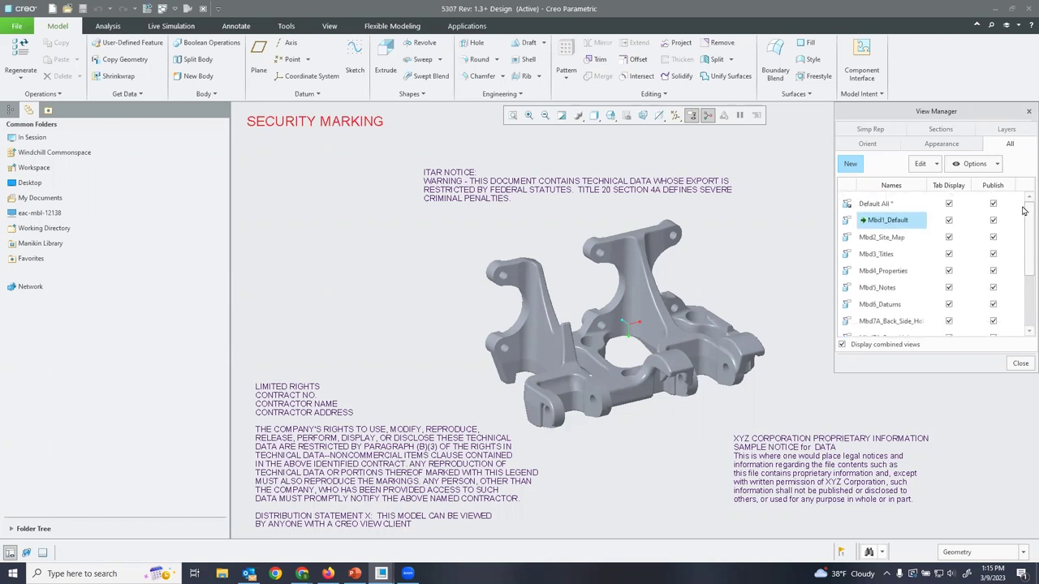
pyautogui.click(1020, 363)
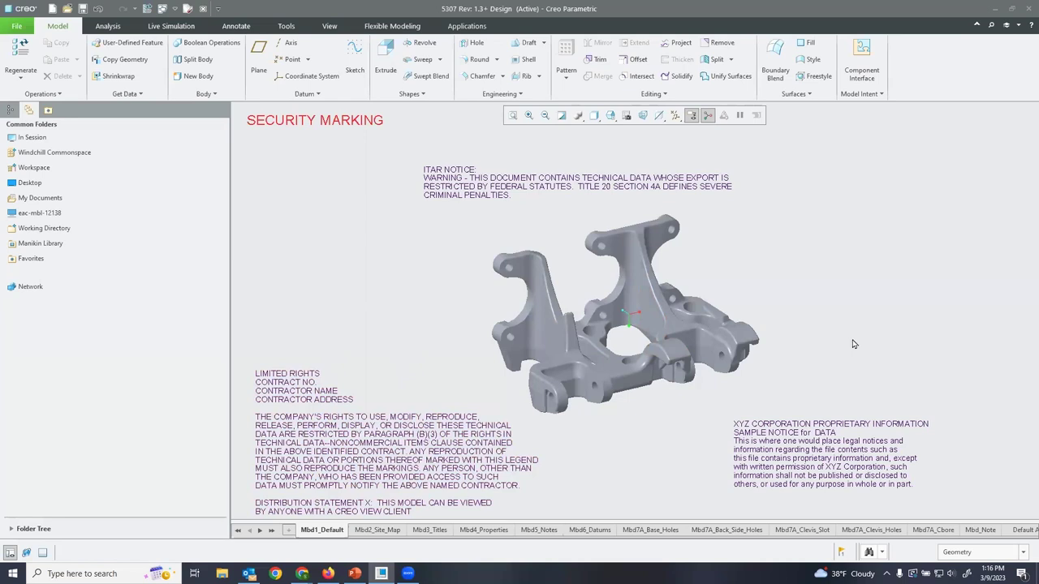
# Show the Mbd2_Site_Map, Mbd3_Titles, Mbd4_Properties and Mbd5_Notes views in turn, ending on Mbd6_Datums
pyautogui.click(382, 530)
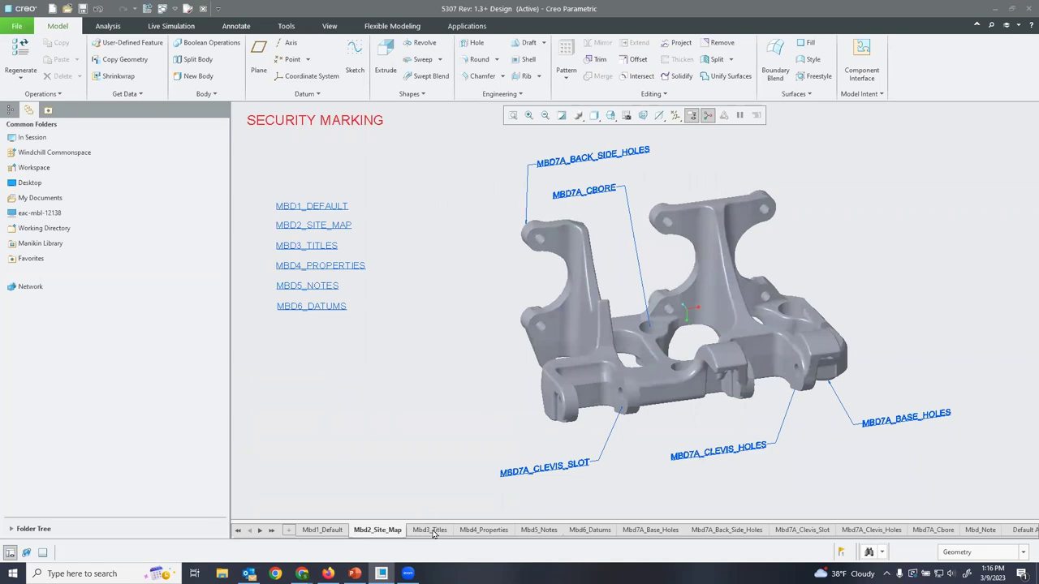
pyautogui.moveTo(433, 532)
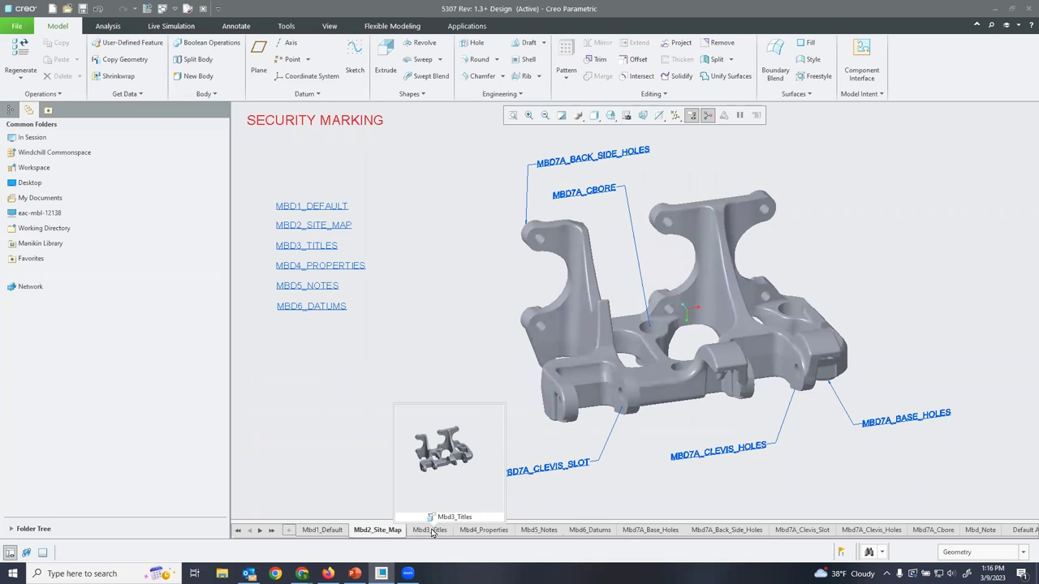
pyautogui.click(432, 532)
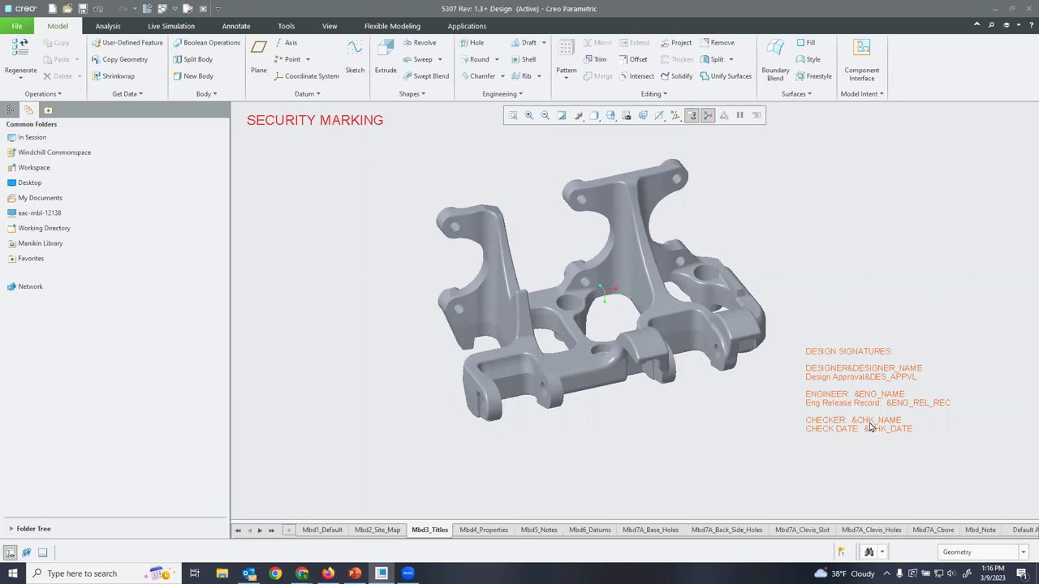
pyautogui.click(487, 530)
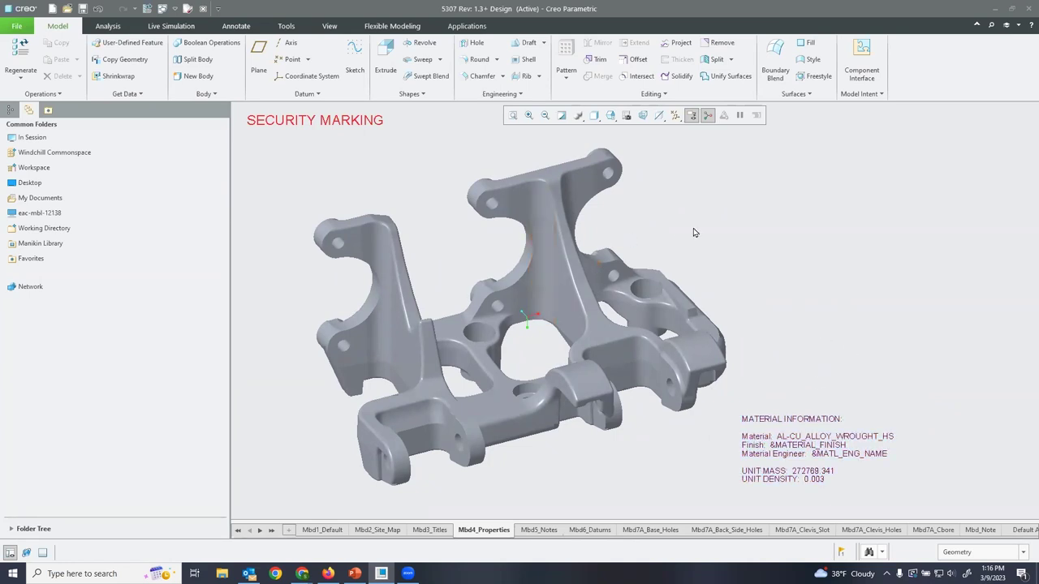
pyautogui.click(551, 532)
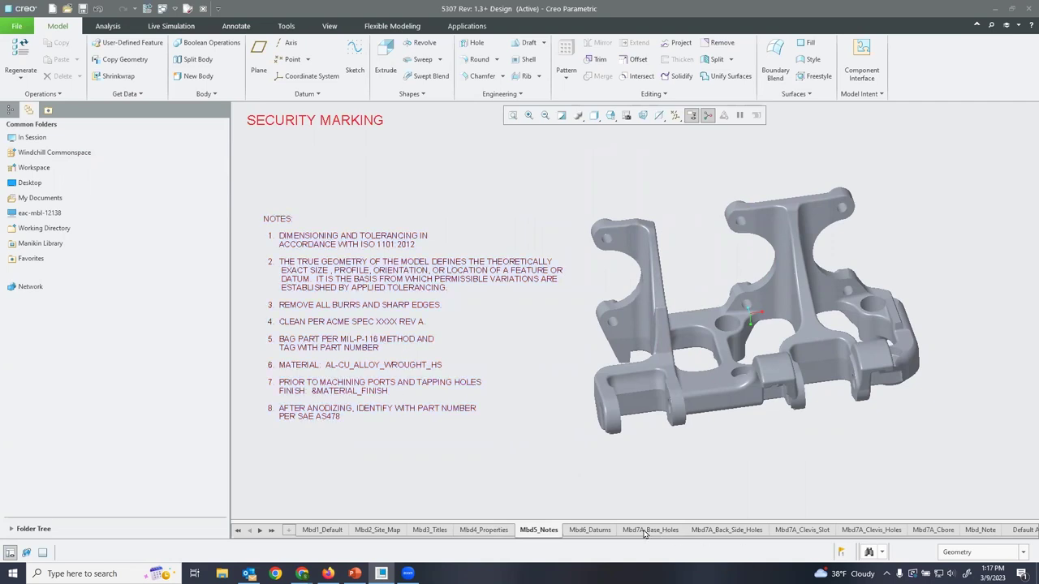
pyautogui.click(591, 530)
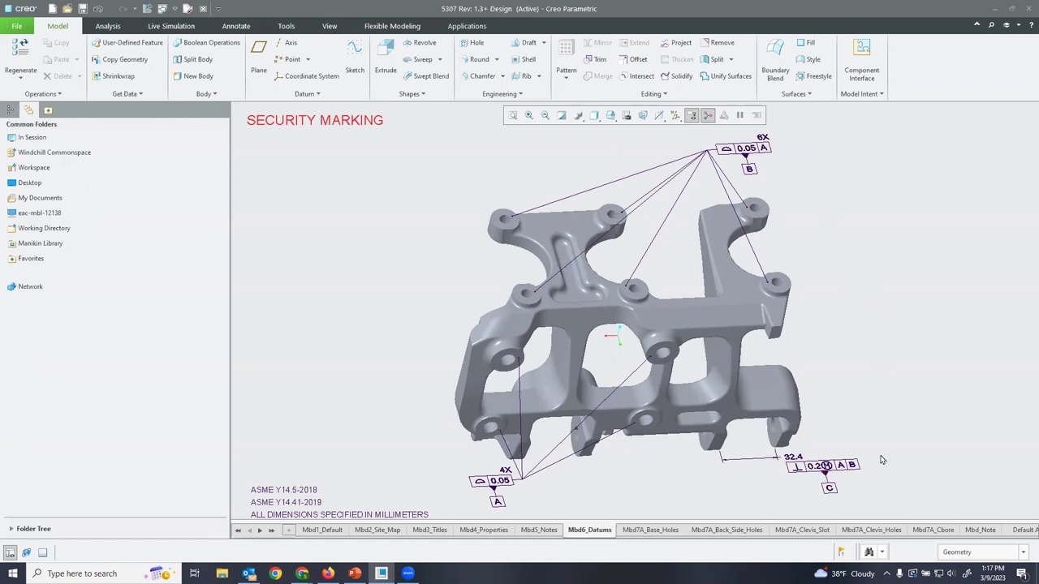
pyautogui.click(599, 530)
pyautogui.click(654, 530)
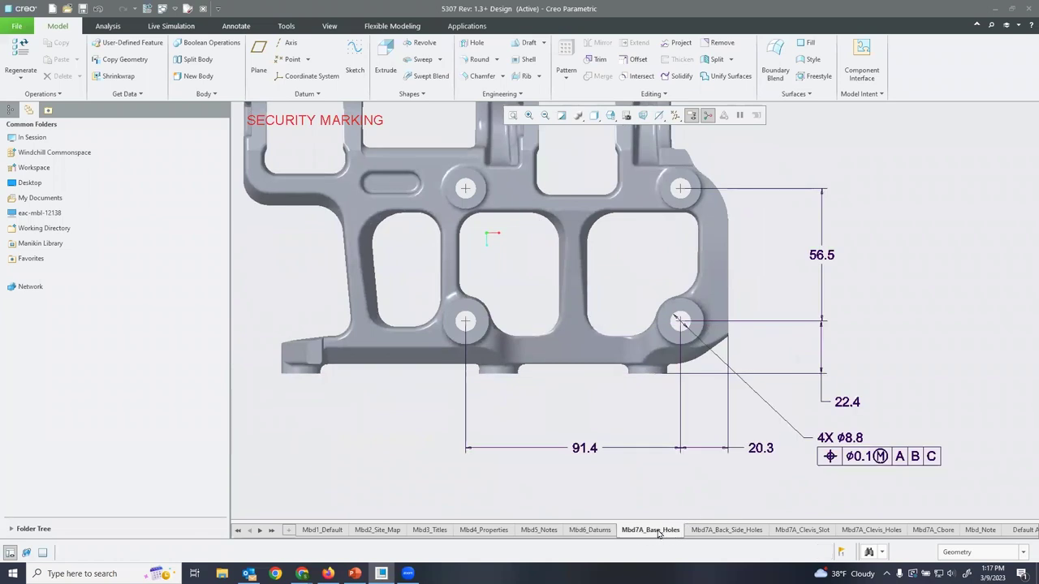
pyautogui.click(726, 530)
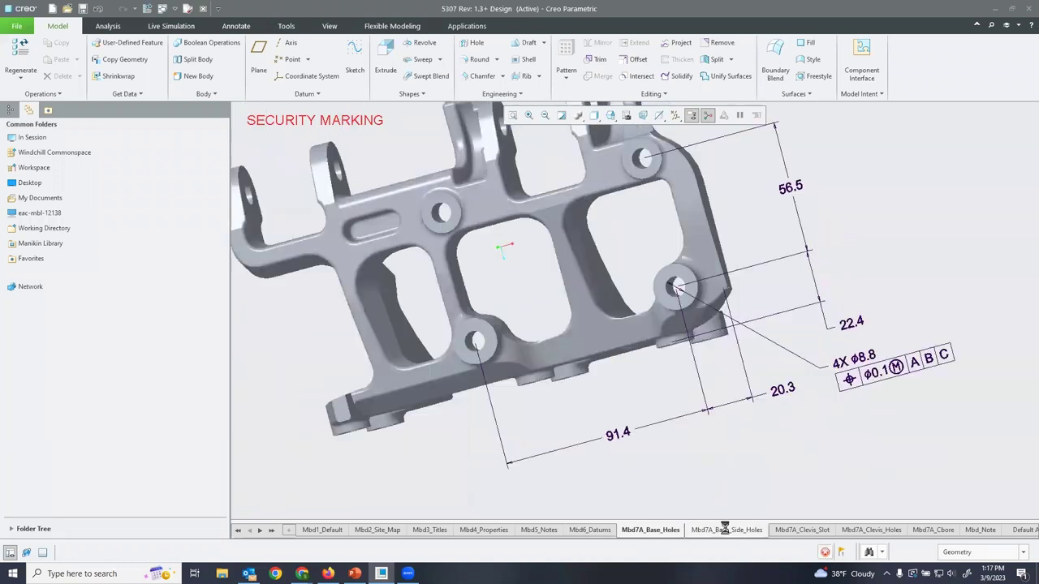
pyautogui.click(802, 529)
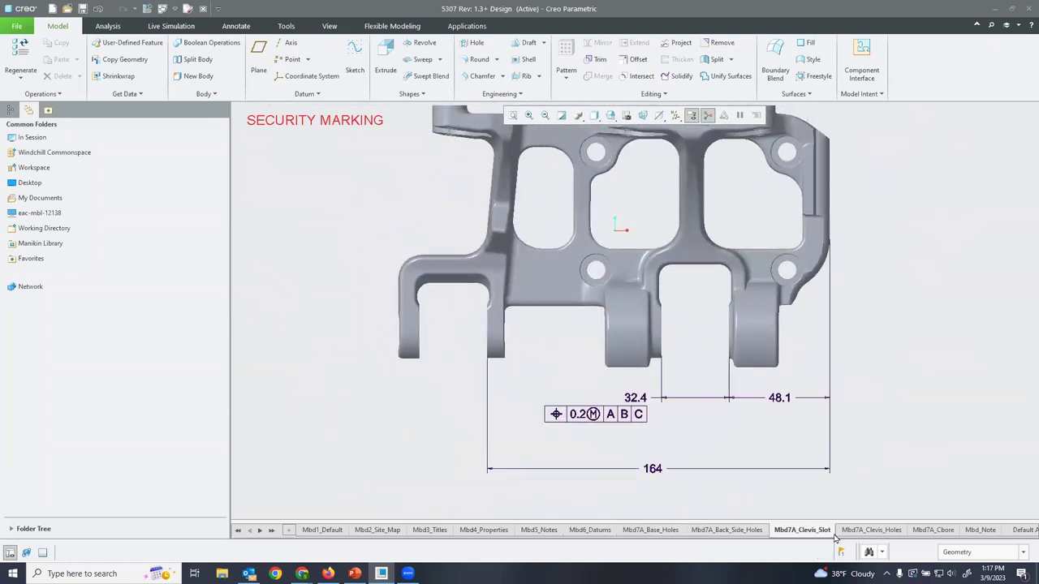
pyautogui.click(868, 529)
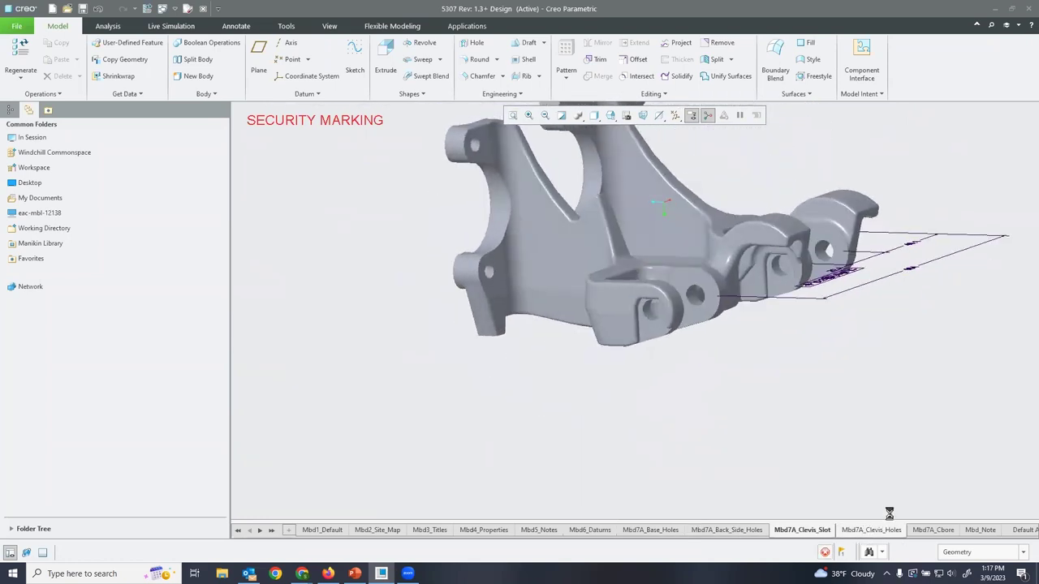
pyautogui.click(947, 532)
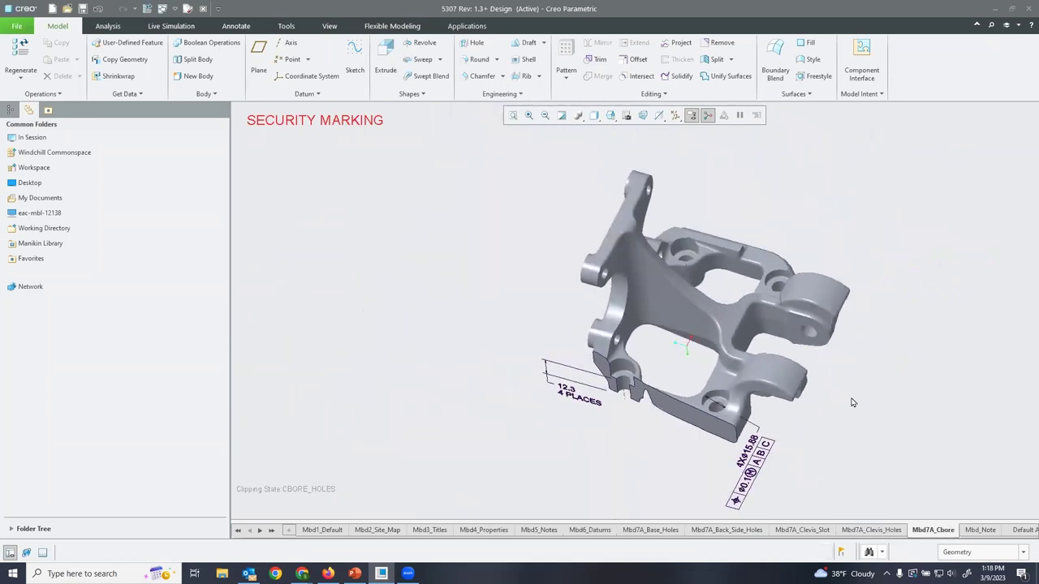
pyautogui.keyDown('shift'); pyautogui.moveTo(861, 390); pyautogui.dragTo(777, 350, button='middle'); pyautogui.keyUp('shift')
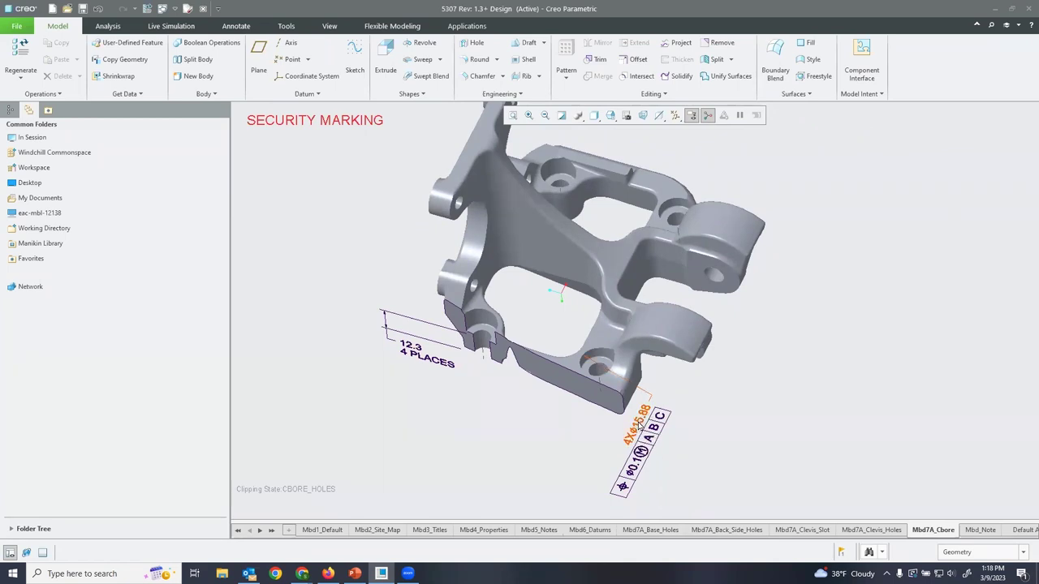
# Highlight the hole surfaces referenced by the 4X⌀15.88 counterbore dimension and inspect them
pyautogui.click(642, 430)
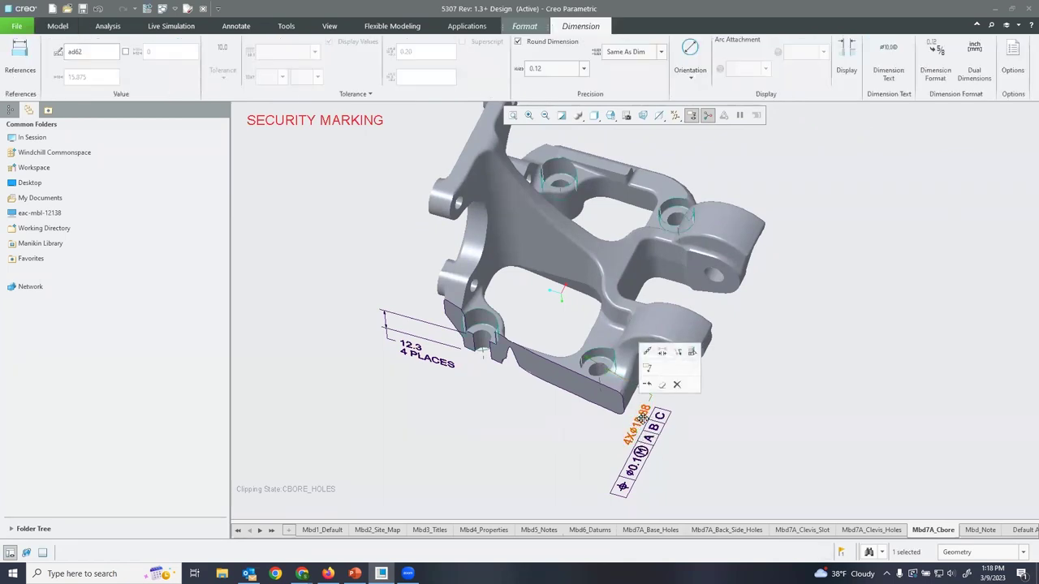
pyautogui.click(692, 353)
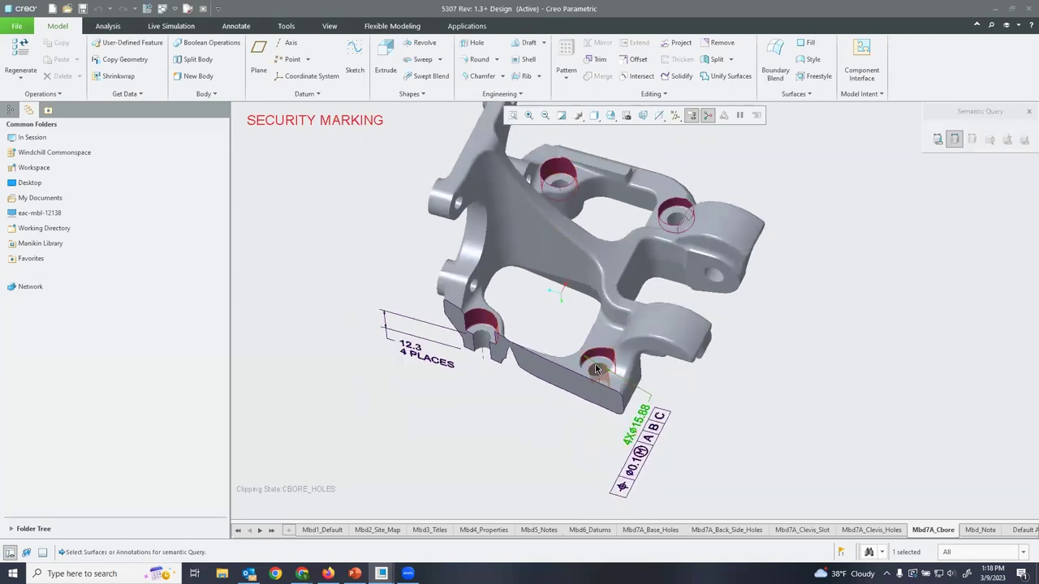
pyautogui.moveTo(712, 309); pyautogui.dragTo(641, 341, button='middle')
pyautogui.scroll(-3, 624, 345)
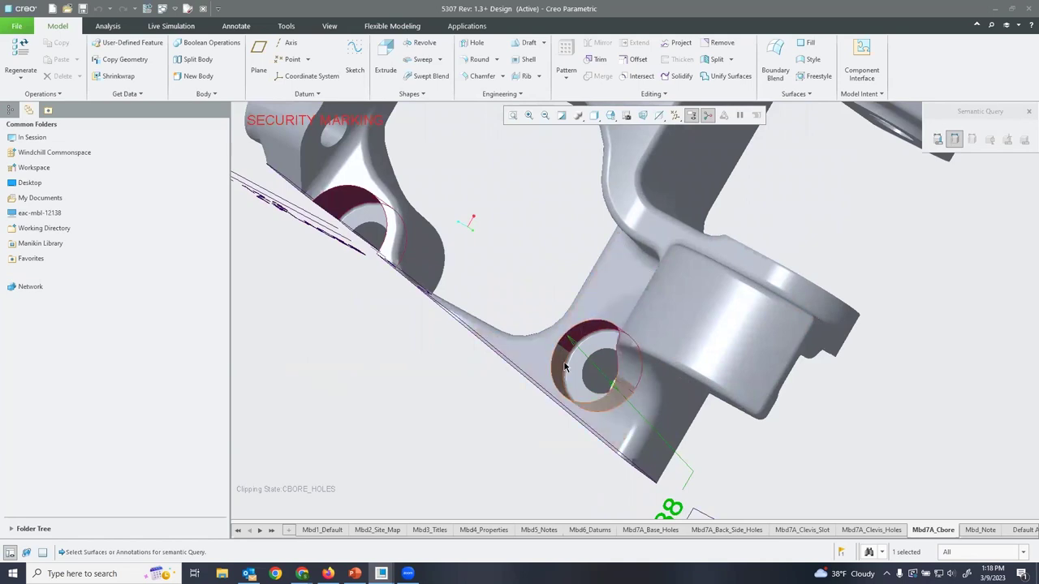
pyautogui.scroll(5, 620, 305)
pyautogui.moveTo(621, 305); pyautogui.dragTo(619, 326, button='middle')
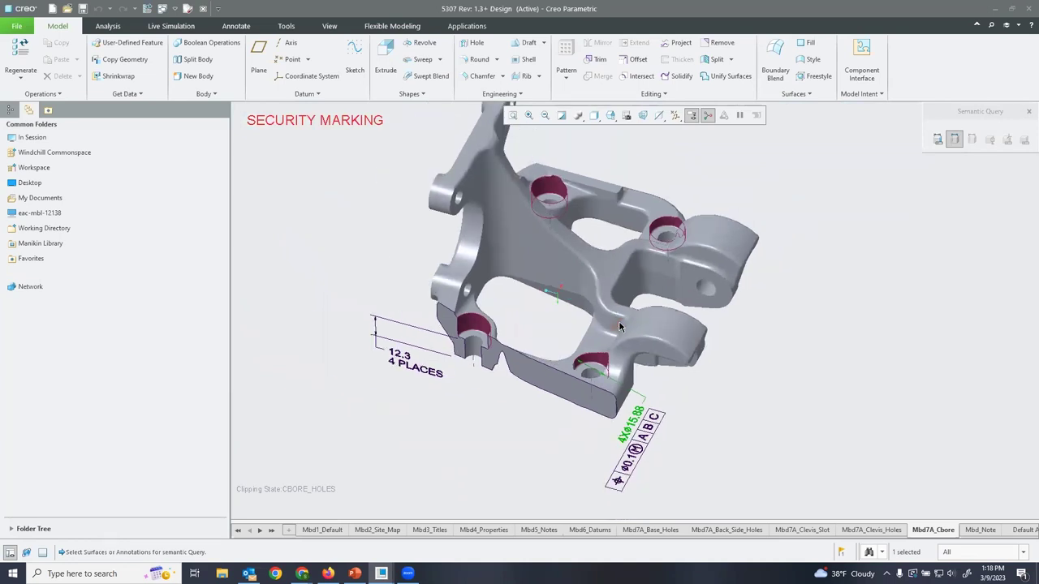
# Add another counterbore hole surface to the 4X⌀15.88 dimension's references
pyautogui.click(1026, 111)
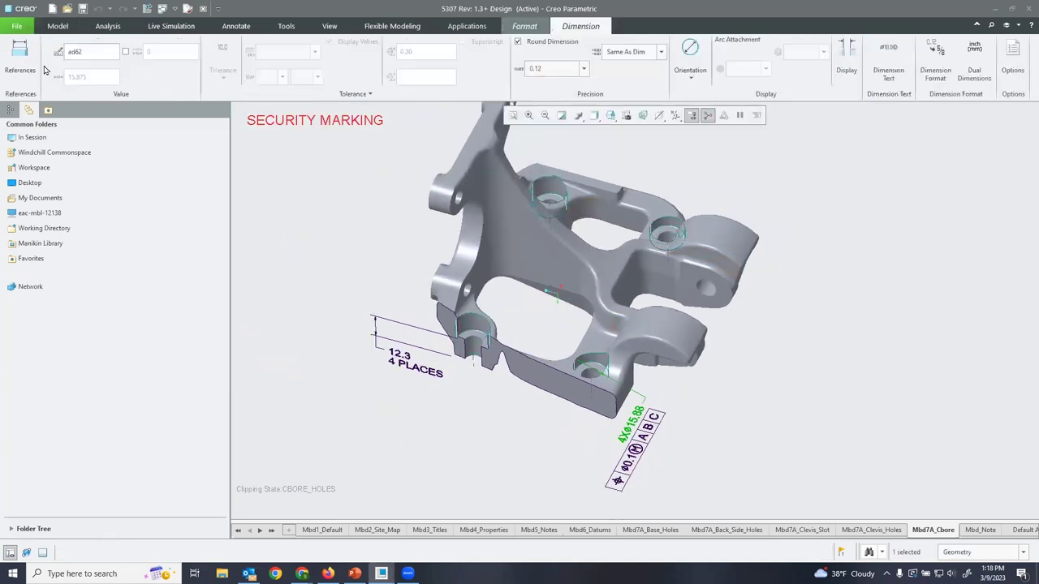
pyautogui.click(20, 55)
pyautogui.moveTo(621, 345); pyautogui.dragTo(601, 371, button='middle')
pyautogui.keyDown('ctrl'); pyautogui.click(600, 372); pyautogui.keyUp('ctrl')
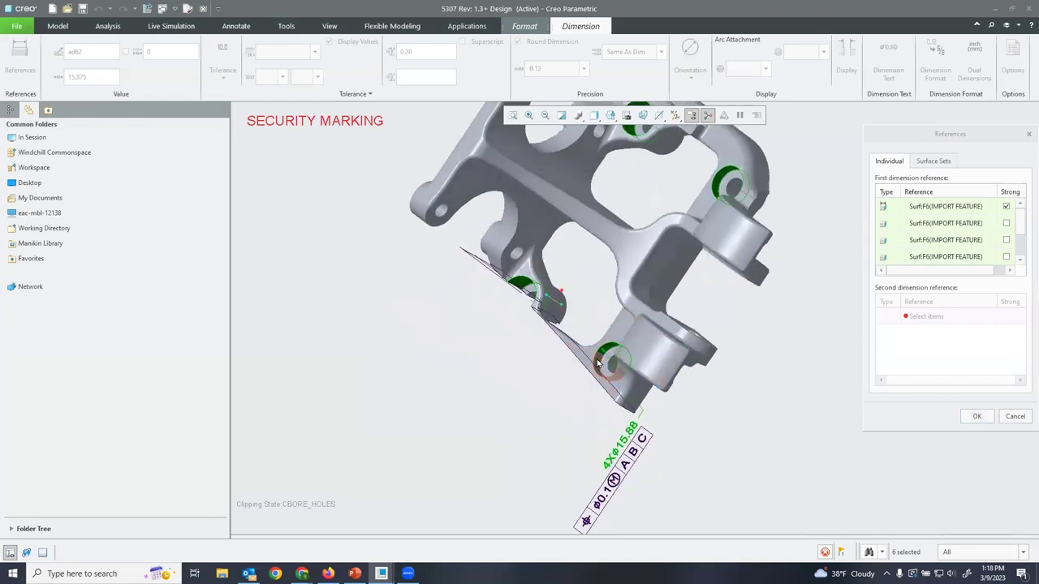
pyautogui.moveTo(1019, 225); pyautogui.dragTo(1021, 213)
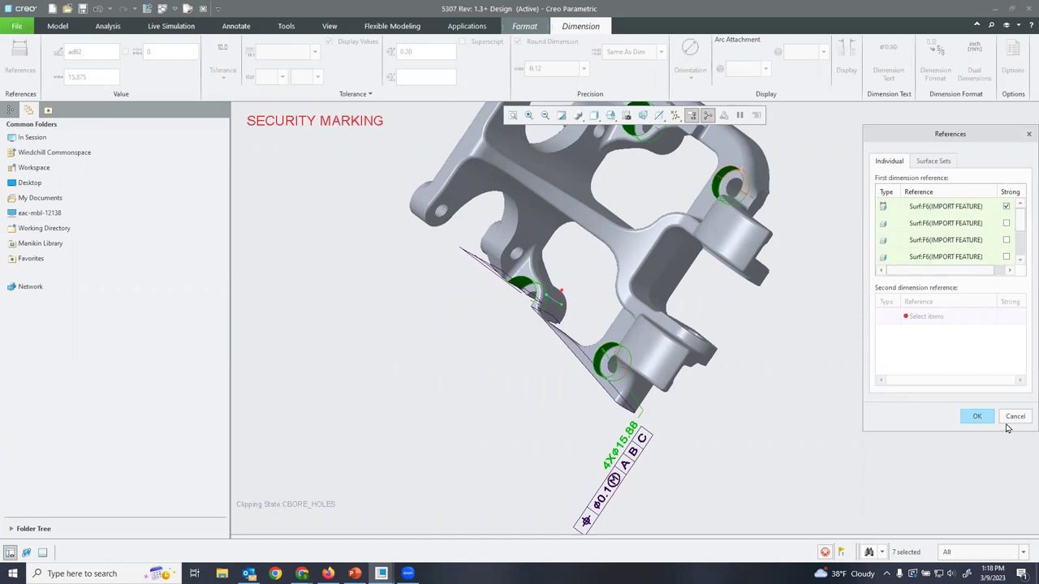
pyautogui.click(980, 416)
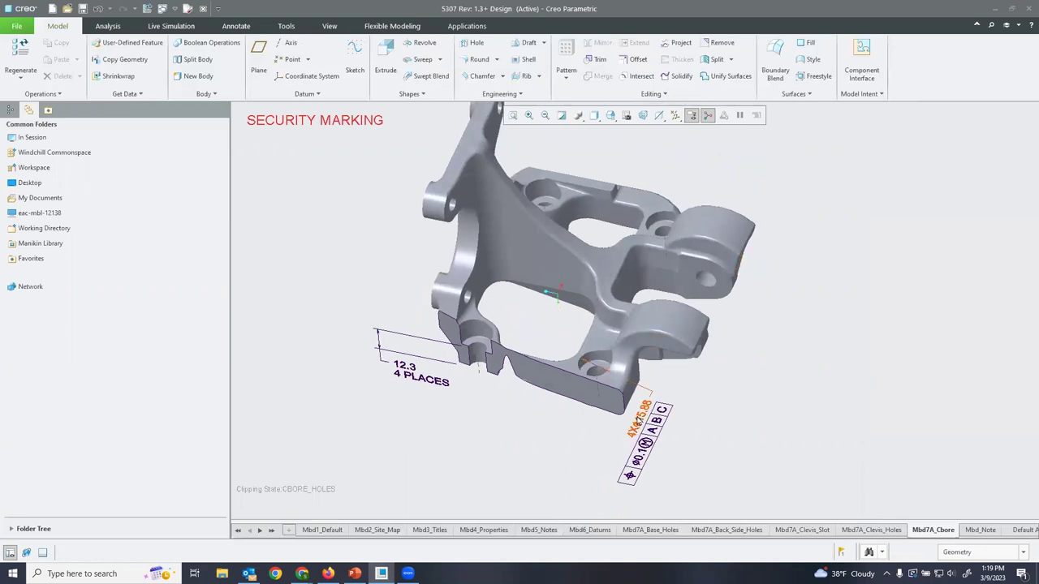
pyautogui.click(641, 410)
pyautogui.click(675, 358)
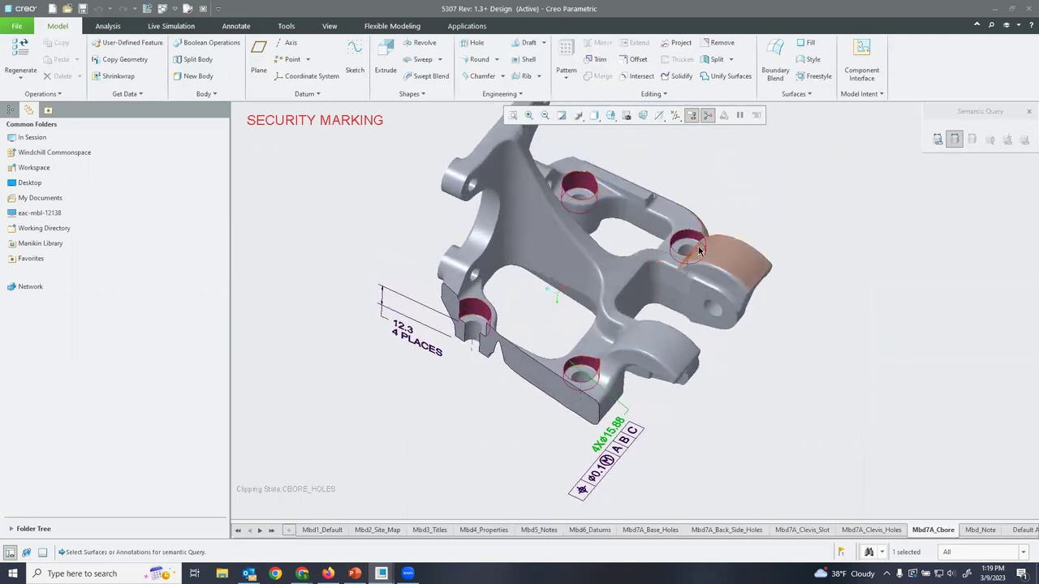
pyautogui.moveTo(649, 268); pyautogui.dragTo(629, 408, button='middle')
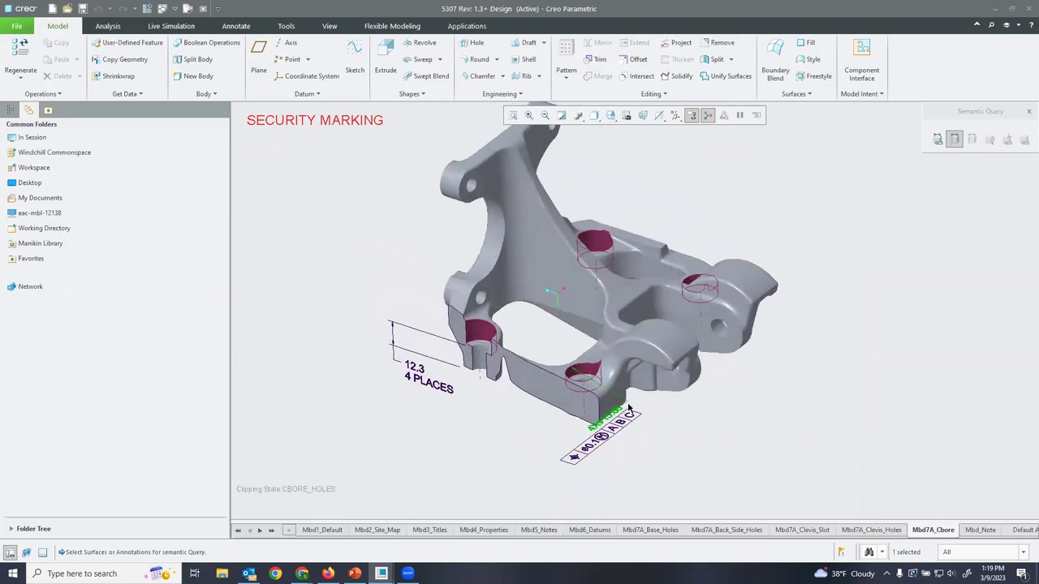
pyautogui.click(1028, 112)
pyautogui.scroll(-3, 723, 223)
pyautogui.scroll(3, 723, 223)
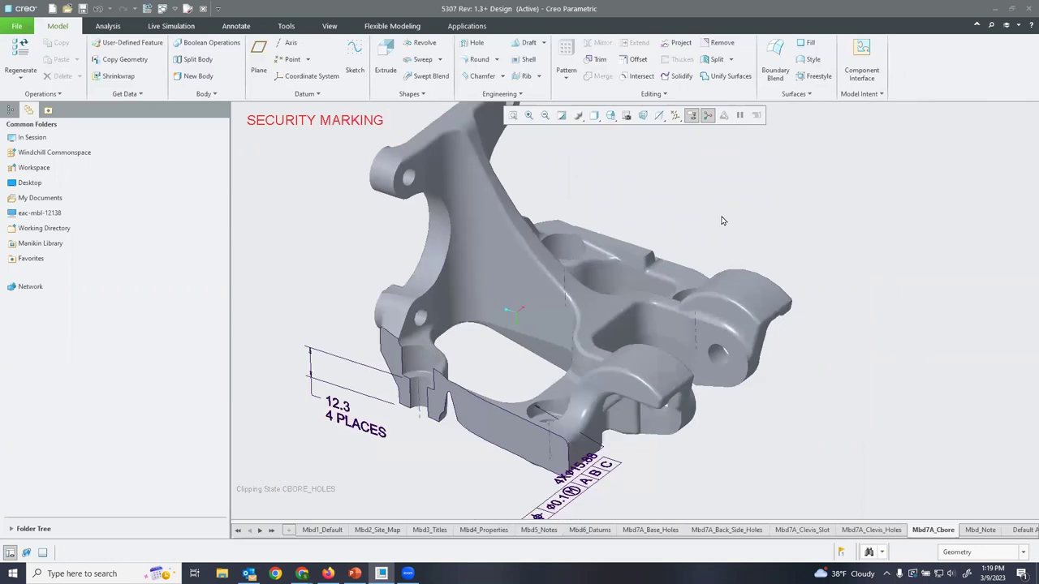
pyautogui.moveTo(719, 205); pyautogui.dragTo(702, 228, button='middle')
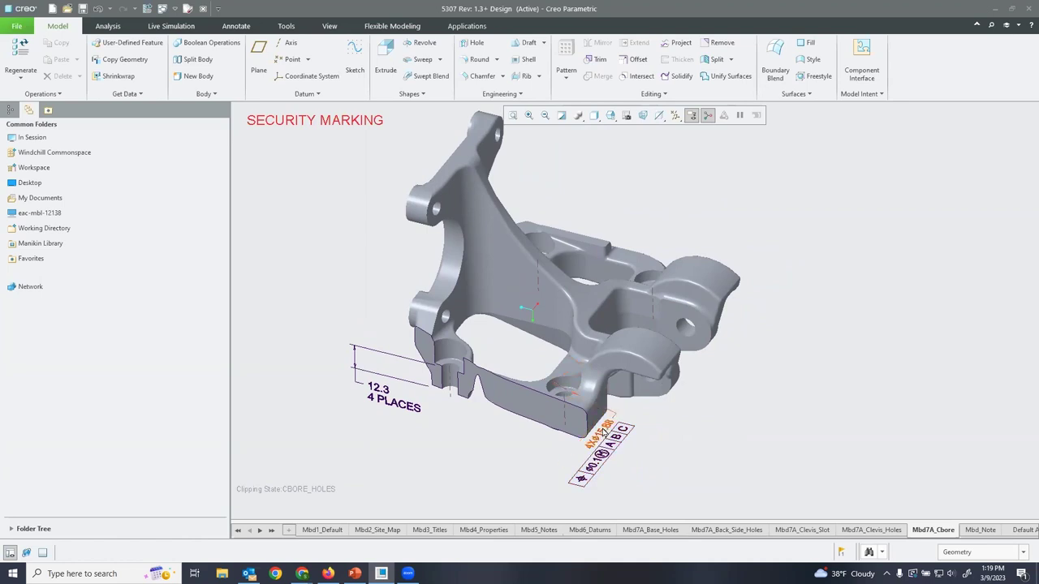
# Toggle Designate off and on for the 4X⌀15.88 dimension, leaving Control Characteristics unchecked
pyautogui.click(603, 436)
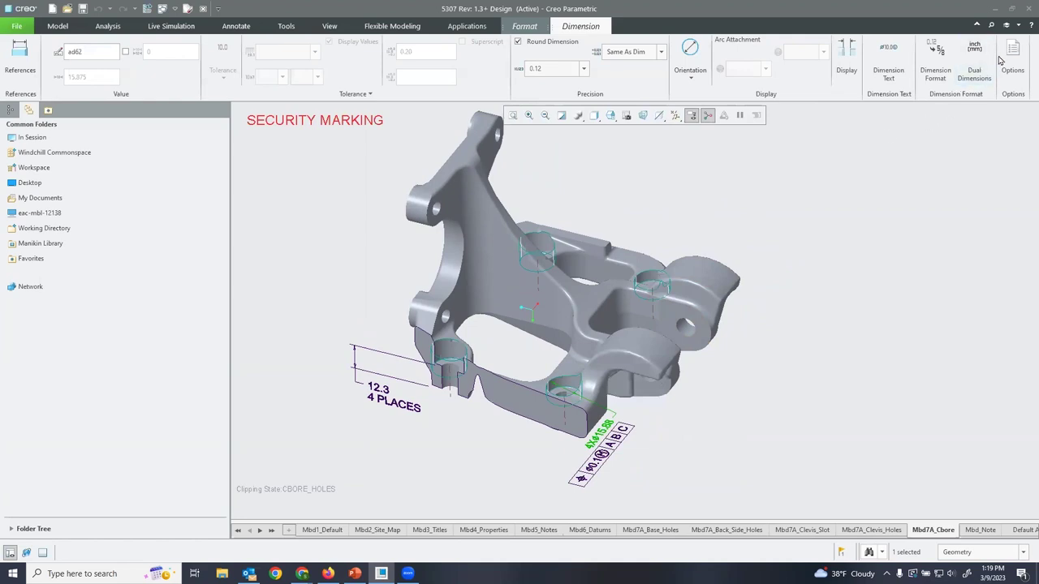
pyautogui.click(1012, 61)
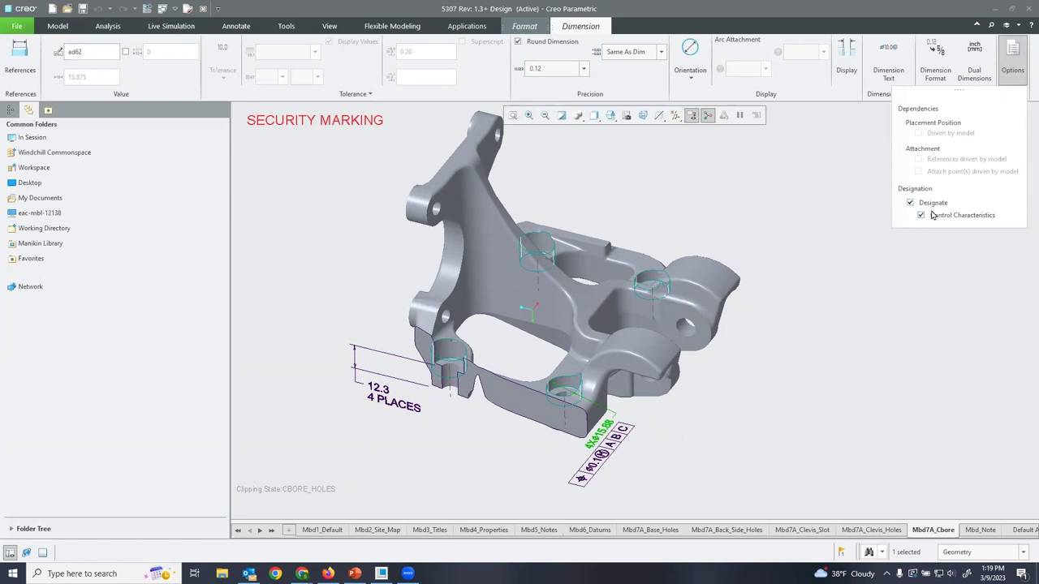
pyautogui.click(910, 203)
pyautogui.click(910, 203)
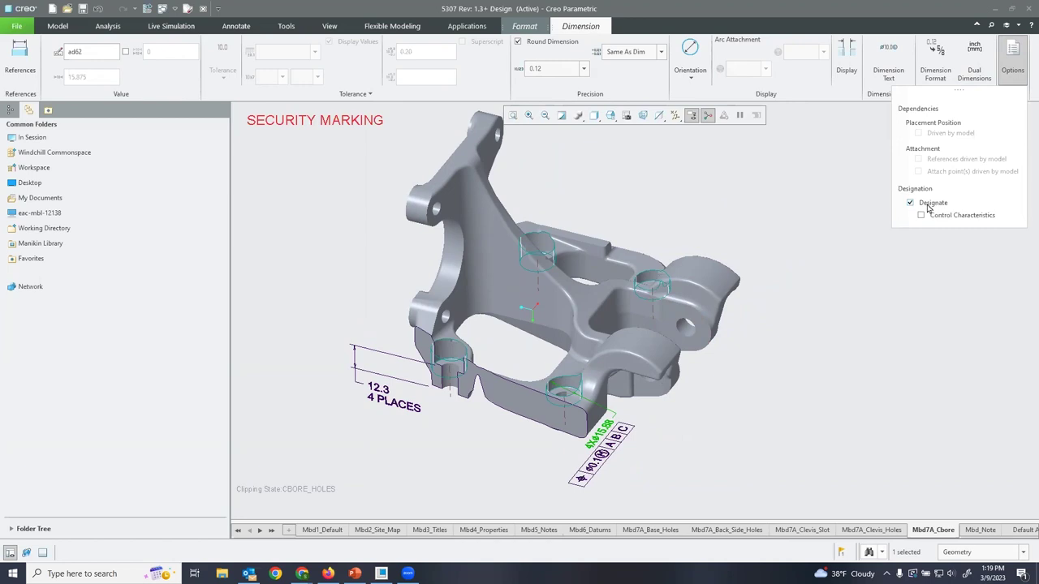
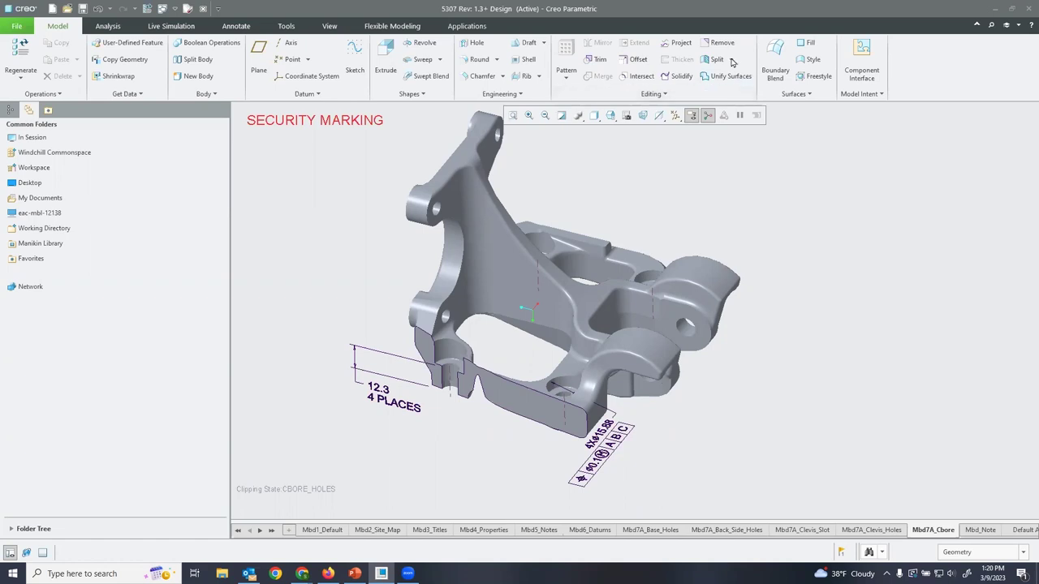
pyautogui.click(16, 26)
pyautogui.moveTo(28, 300)
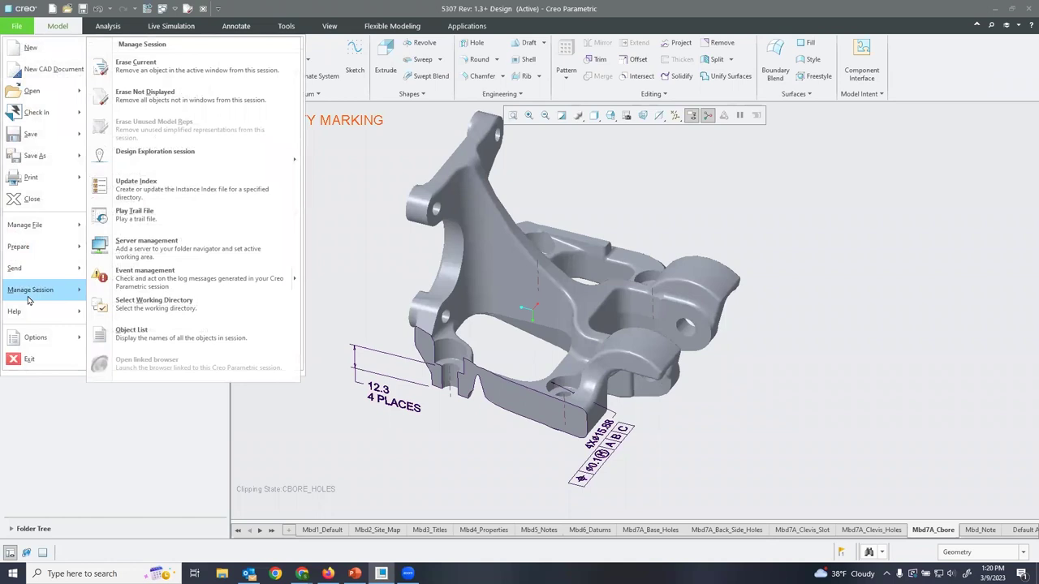
pyautogui.click(164, 250)
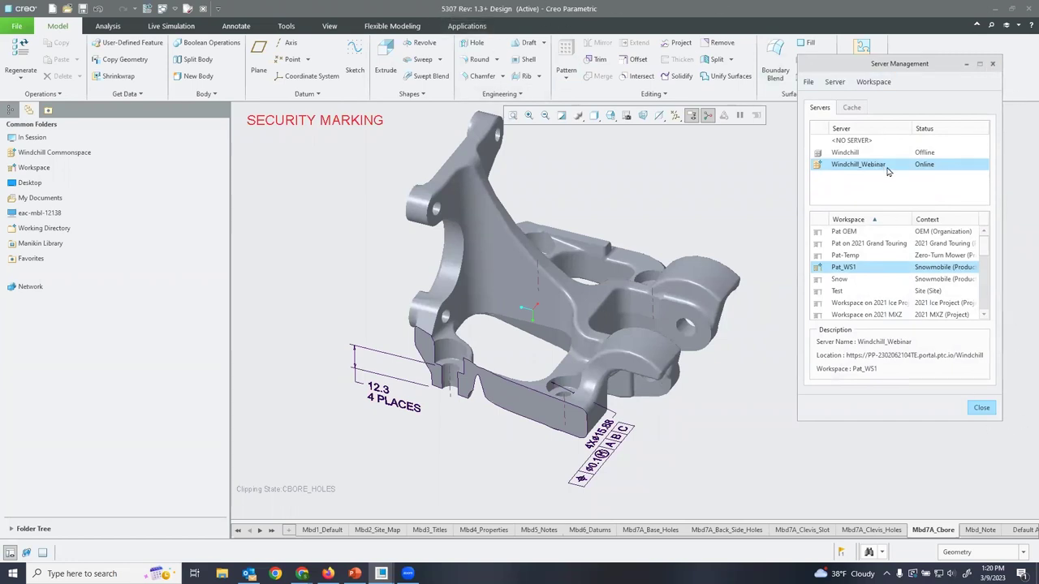
pyautogui.click(981, 408)
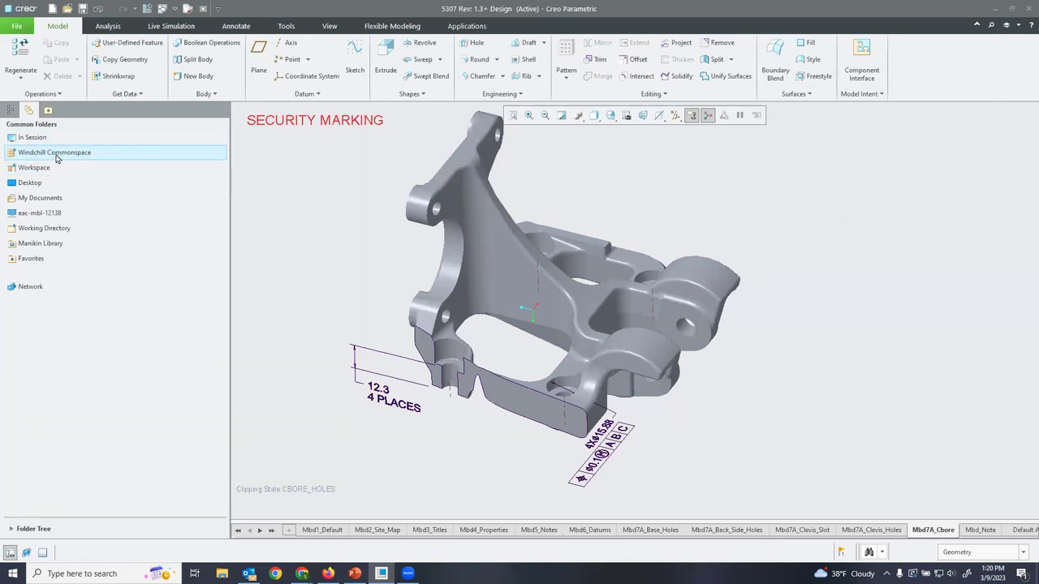
# Go from the active workspace to the commonspace Webinar folder, then bring the Chrome Windchill window forward
pyautogui.click(57, 170)
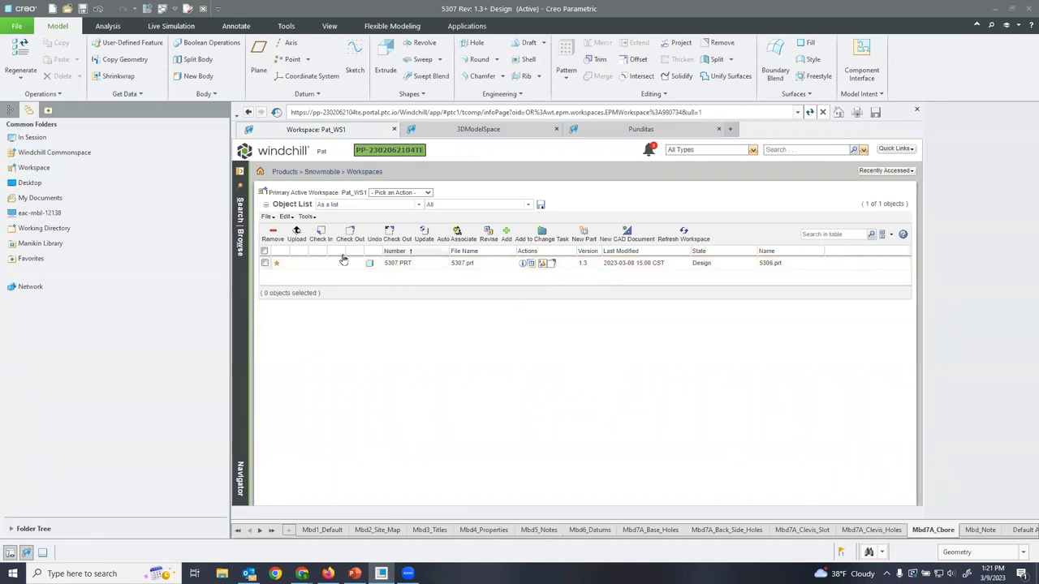
pyautogui.click(67, 153)
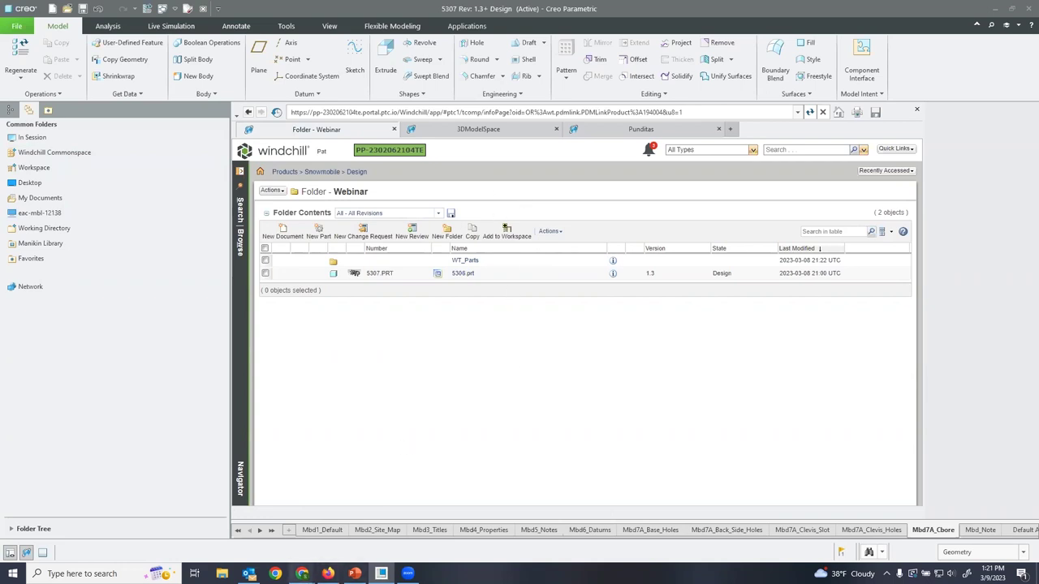
pyautogui.moveTo(302, 574)
pyautogui.click(354, 520)
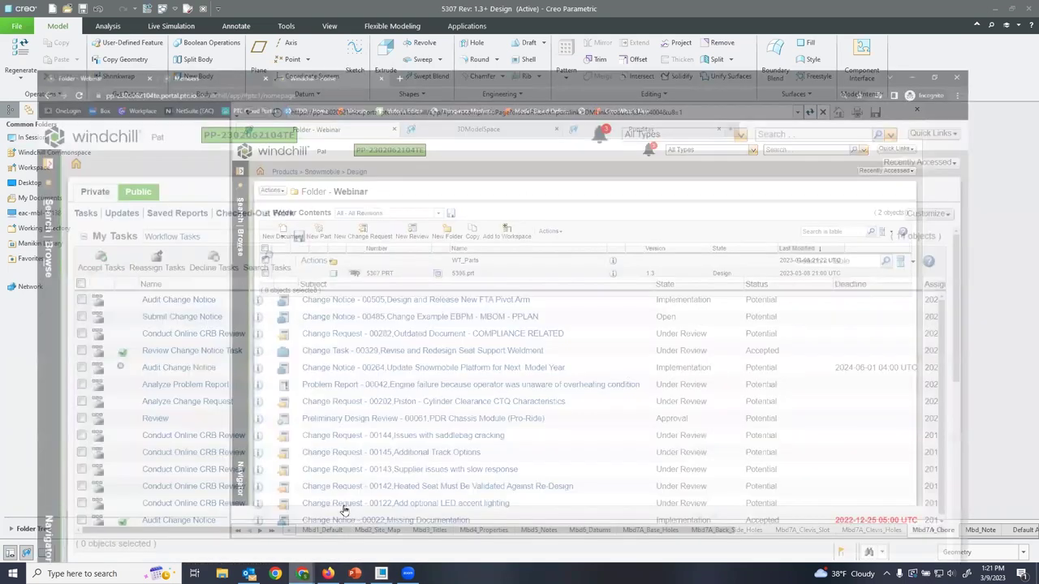
# Open the quick view of CAD part 5307.prt version 1.3, showing its 3-D thumbnail
pyautogui.click(76, 8)
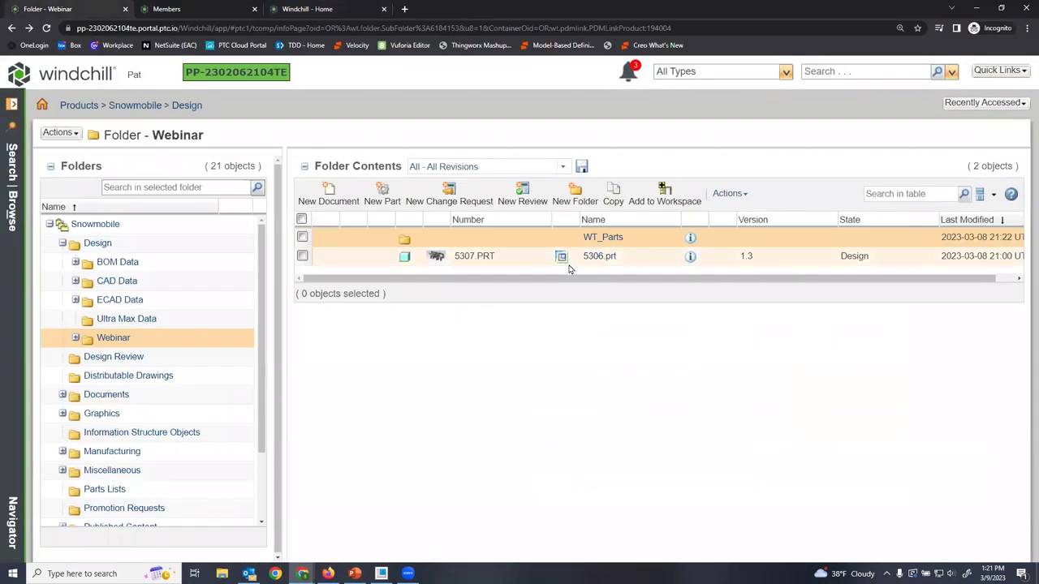
pyautogui.click(437, 256)
pyautogui.click(437, 257)
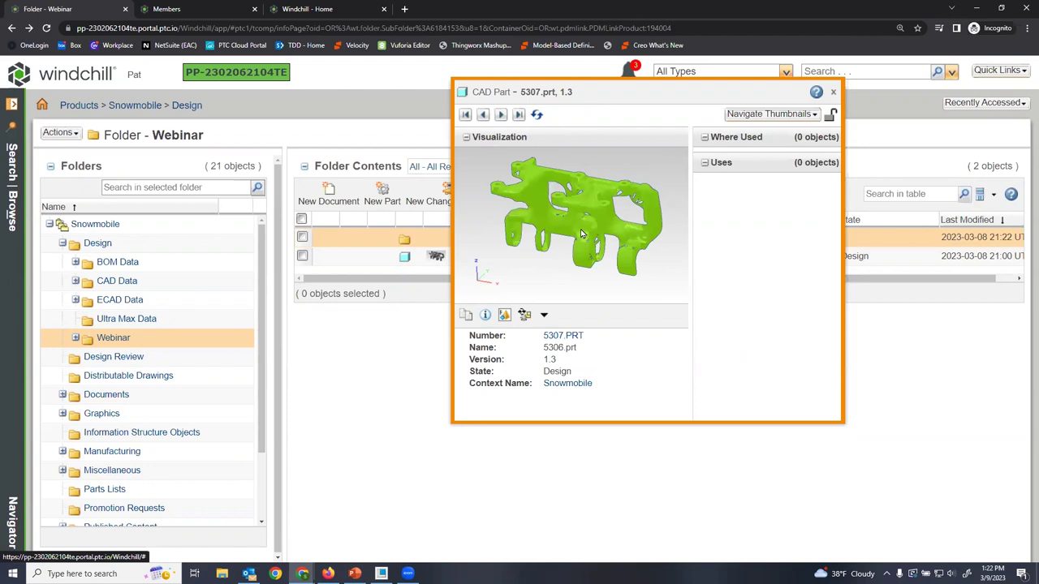
# Rotate the 5307.prt thumbnail preview, then open the part's full information page
pyautogui.moveTo(609, 187)
pyautogui.mouseDown()
pyautogui.moveTo(505, 203)
pyautogui.moveTo(578, 212)
pyautogui.moveTo(567, 220)
pyautogui.moveTo(533, 189)
pyautogui.moveTo(612, 188)
pyautogui.mouseUp()
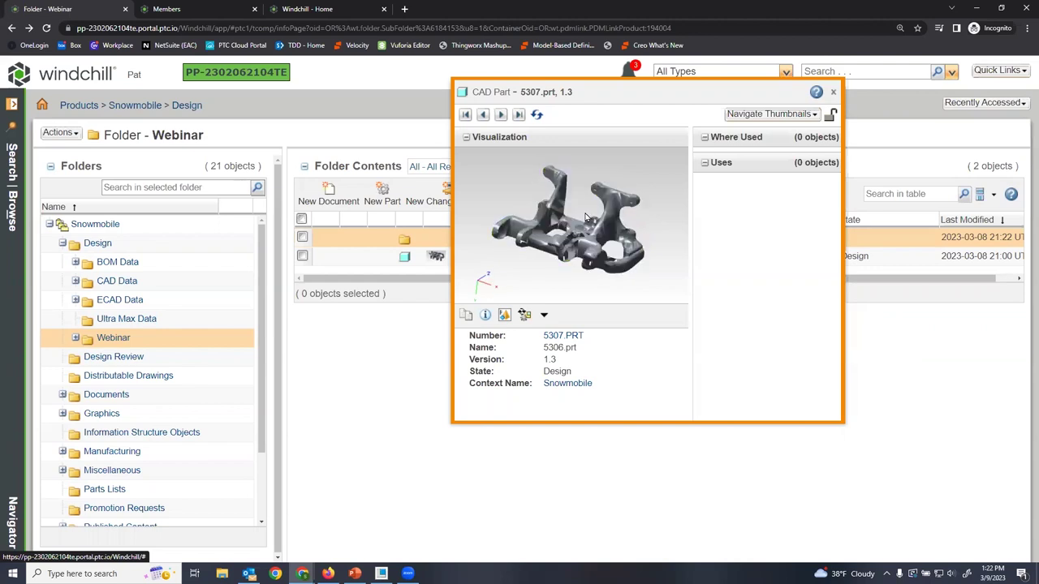
pyautogui.click(485, 315)
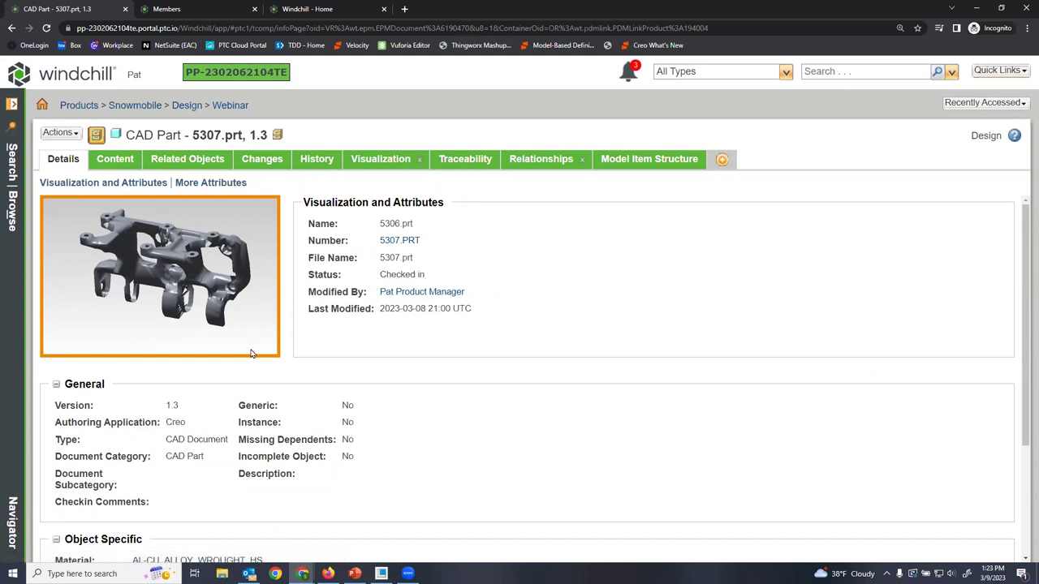
pyautogui.scroll(-2, 410, 414)
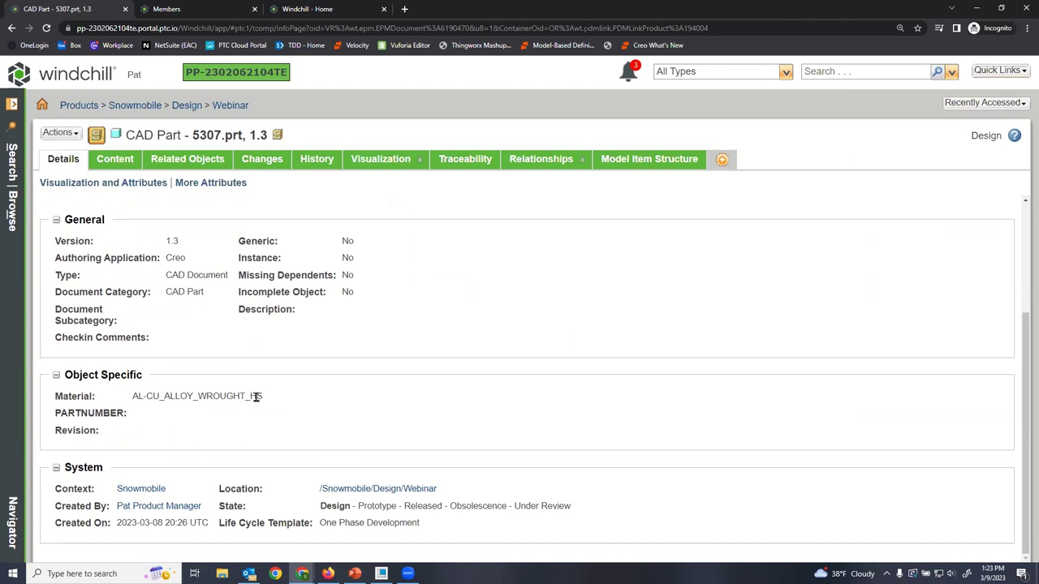
pyautogui.moveTo(261, 396); pyautogui.dragTo(135, 396)
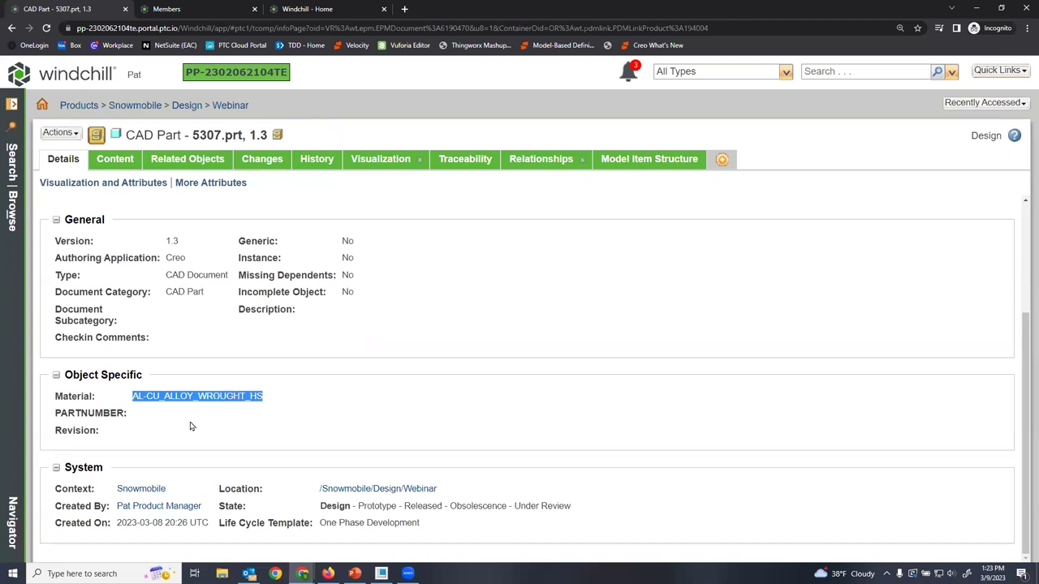
pyautogui.click(290, 400)
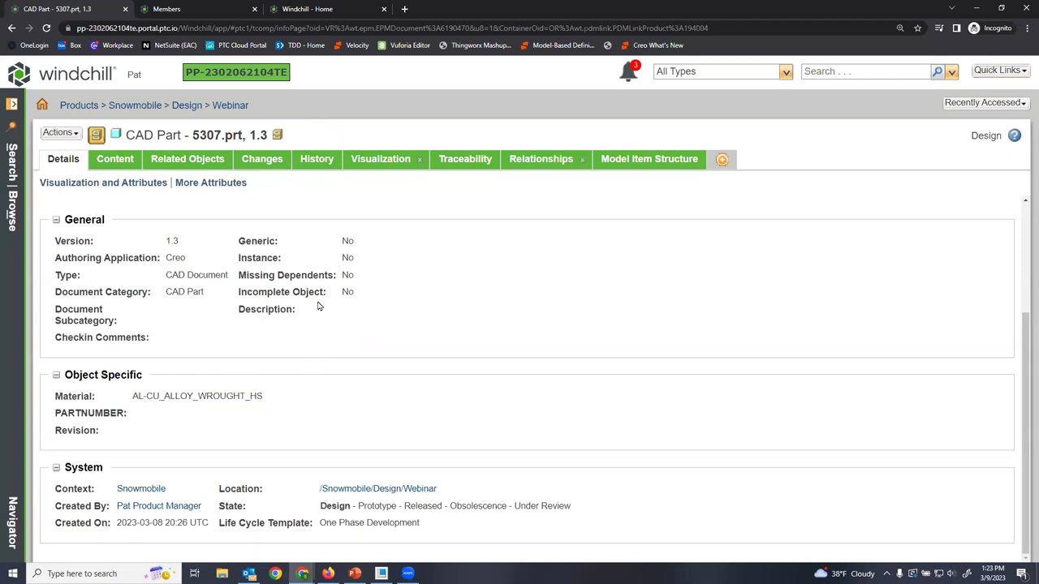
pyautogui.scroll(3, 272, 350)
pyautogui.scroll(2, 272, 350)
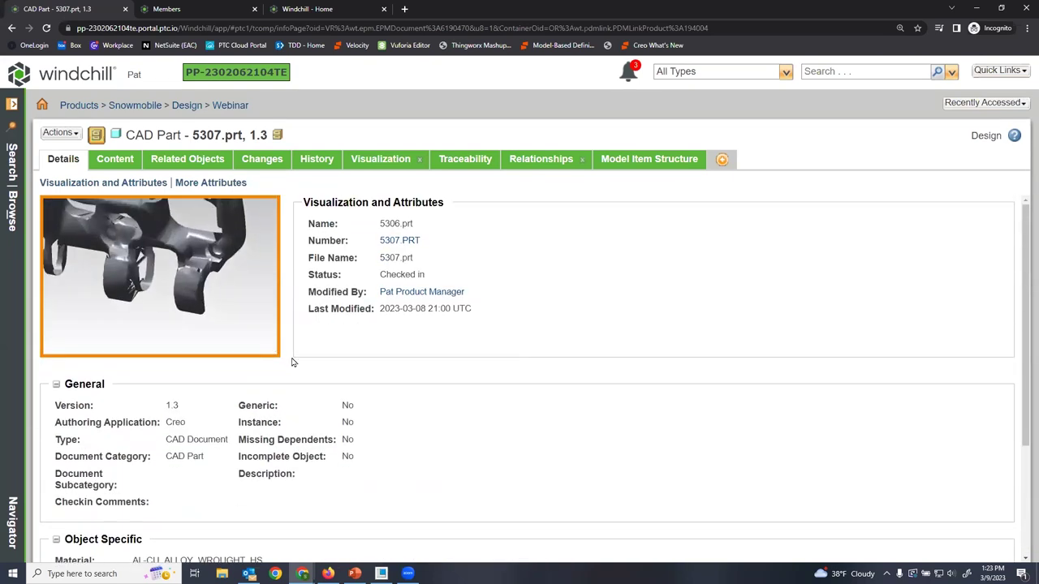
pyautogui.scroll(-3, 188, 311)
pyautogui.scroll(-2, 348, 355)
pyautogui.scroll(2, 349, 355)
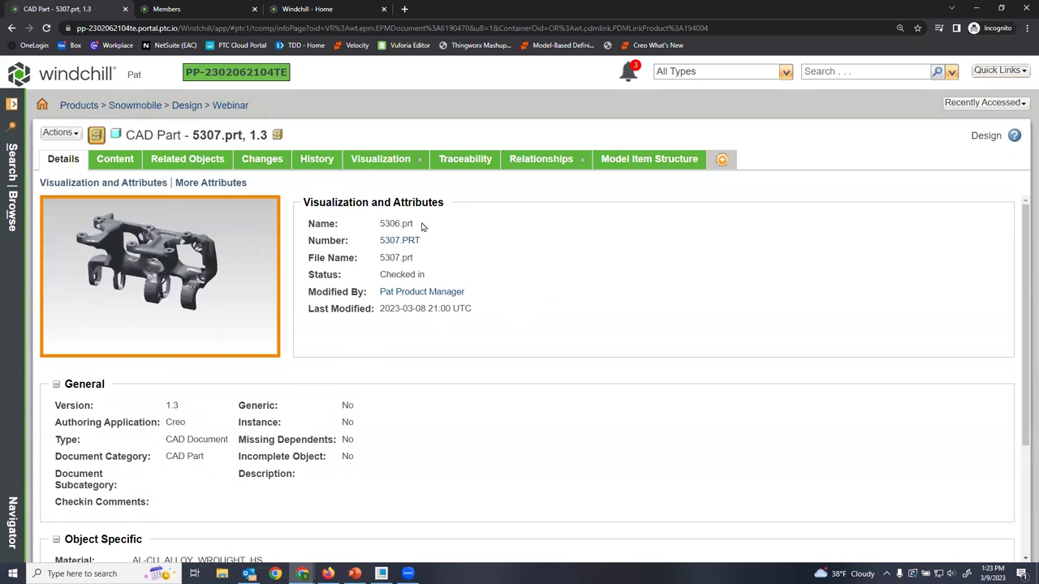
# Review the 5307.prt version history for versions 1.1–1.3, then show its visualization representations
pyautogui.click(325, 160)
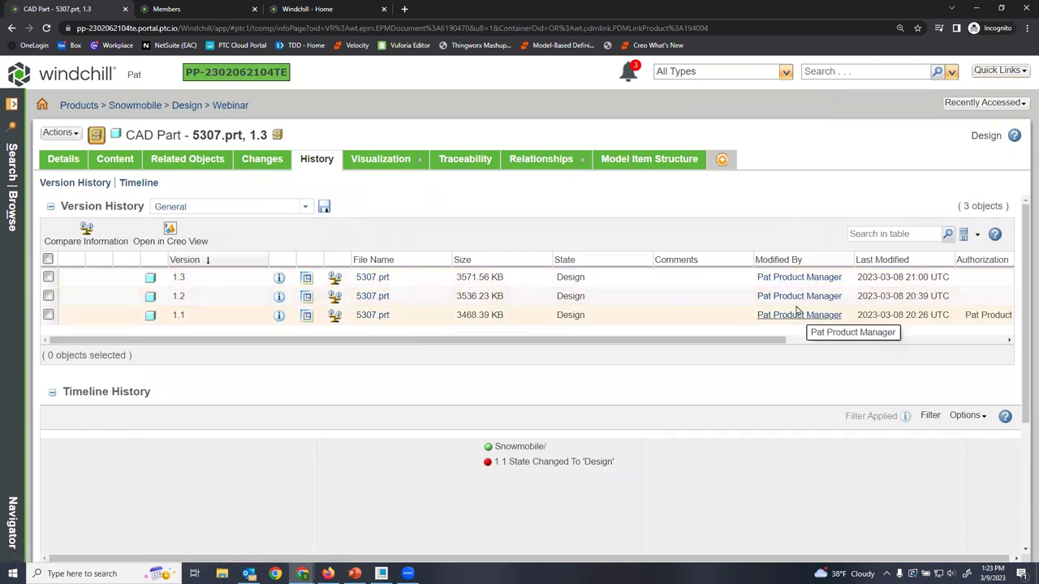
pyautogui.hscroll(2, 800, 339)
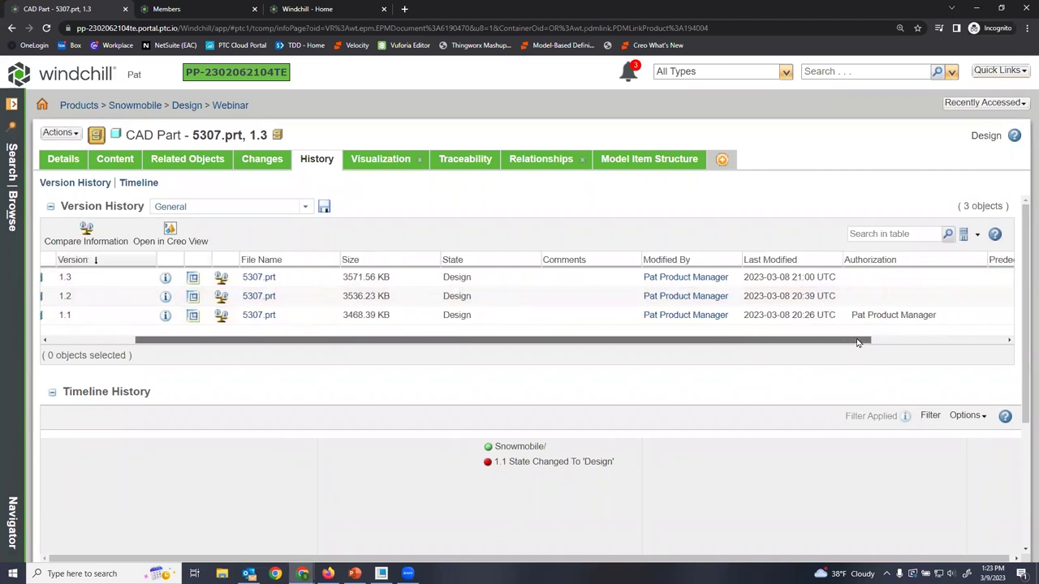
pyautogui.hscroll(-2, 808, 343)
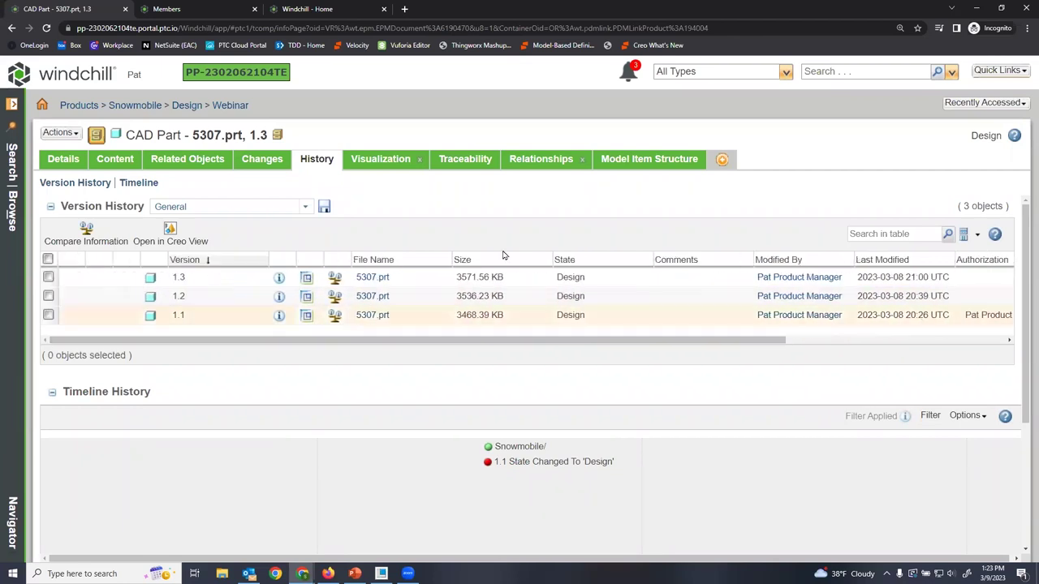
pyautogui.click(382, 159)
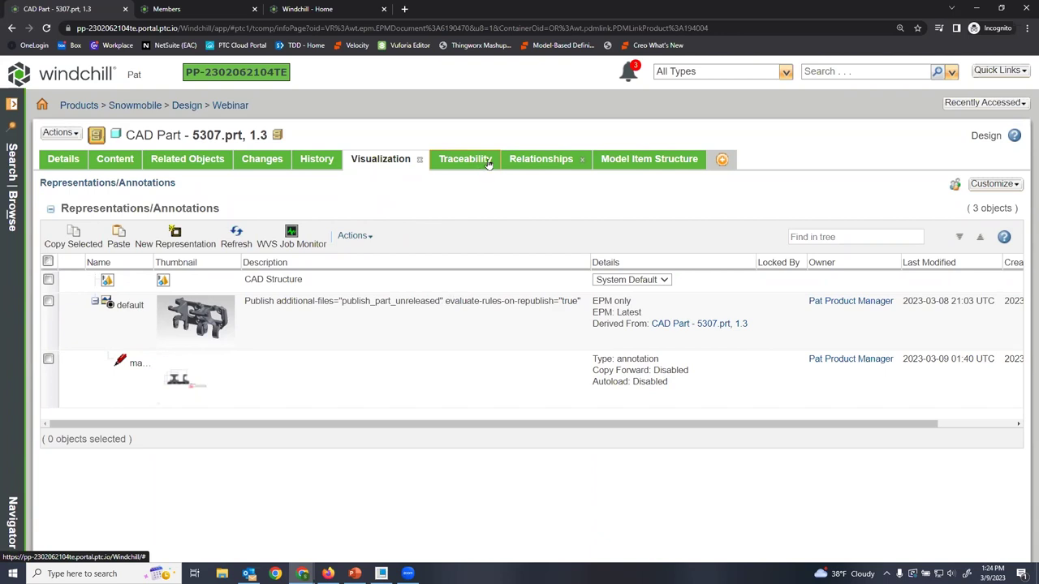
# Show the 5307.prt model item structure and compare annotations AD11, AD15 and AD17, ending on AD11
pyautogui.click(641, 160)
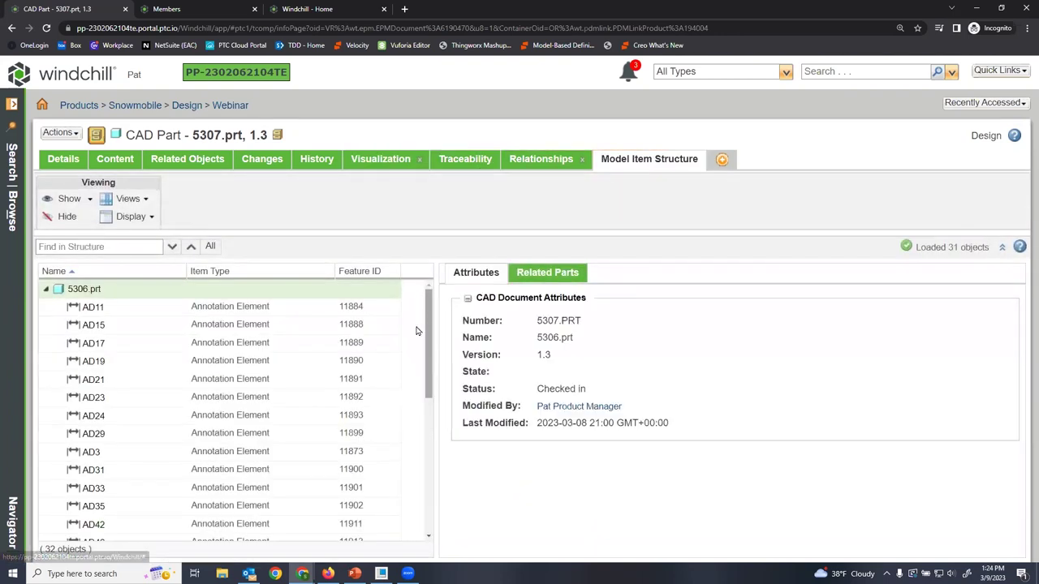
pyautogui.moveTo(429, 318)
pyautogui.mouseDown()
pyautogui.moveTo(431, 341)
pyautogui.moveTo(430, 306)
pyautogui.mouseUp()
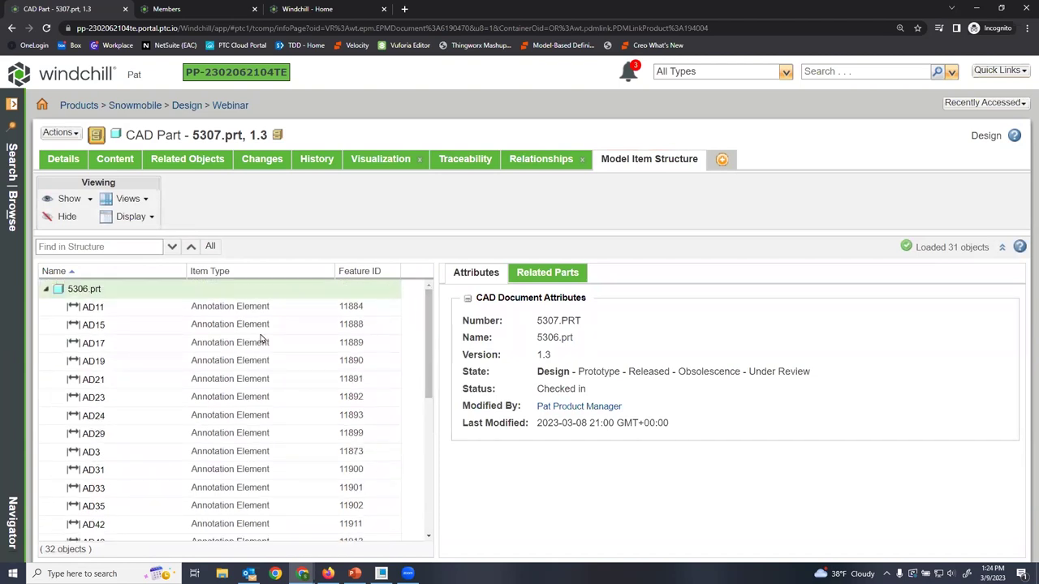
pyautogui.click(147, 313)
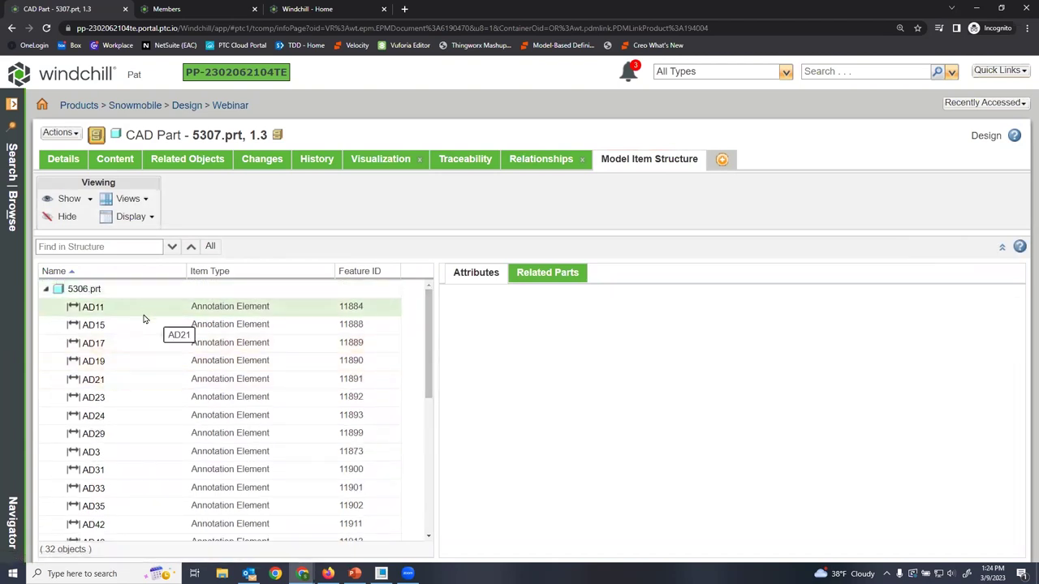
pyautogui.click(145, 327)
pyautogui.click(139, 344)
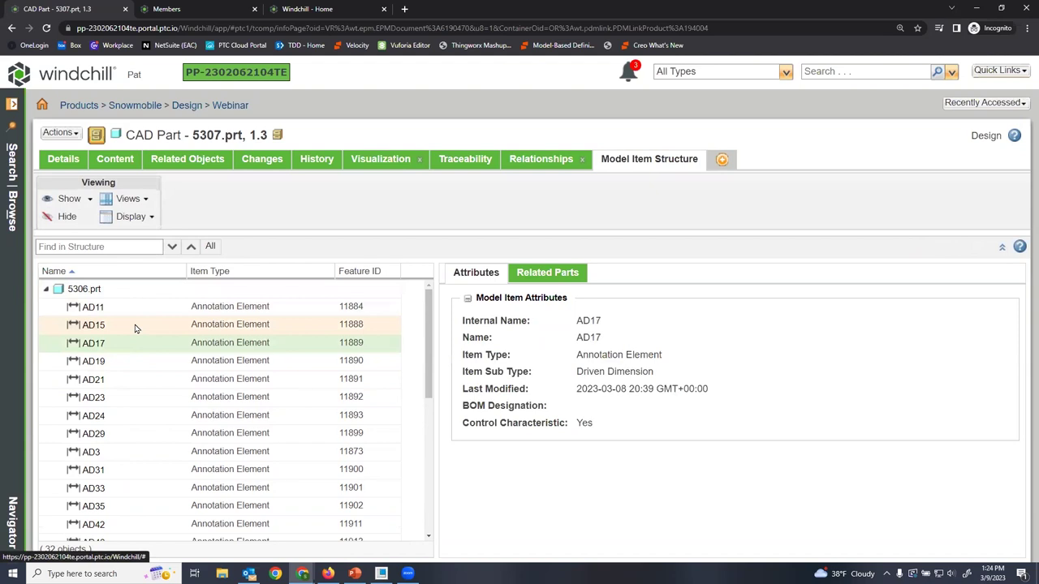
pyautogui.click(135, 324)
pyautogui.click(133, 307)
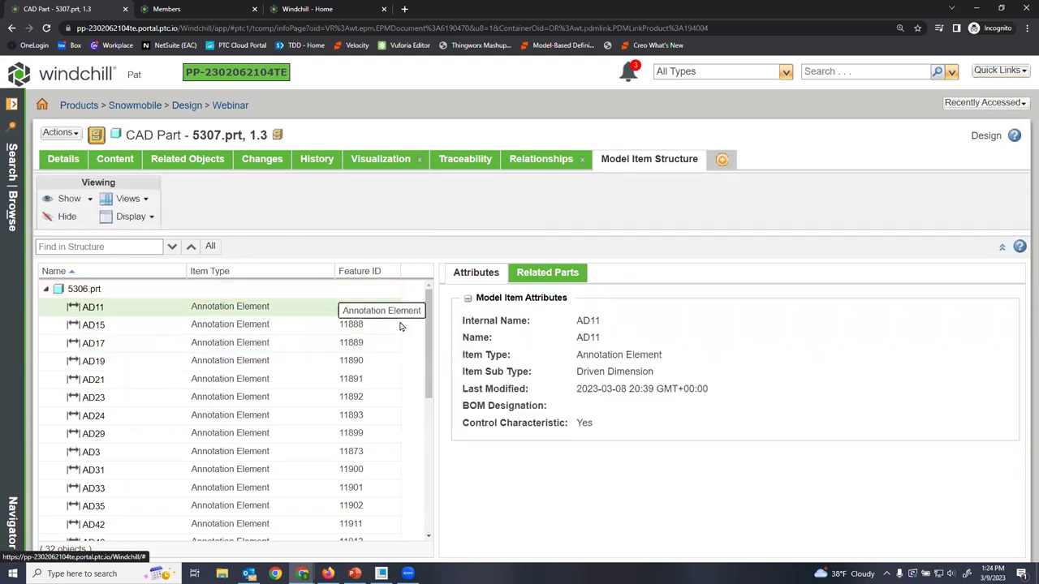
pyautogui.moveTo(432, 334); pyautogui.dragTo(426, 476)
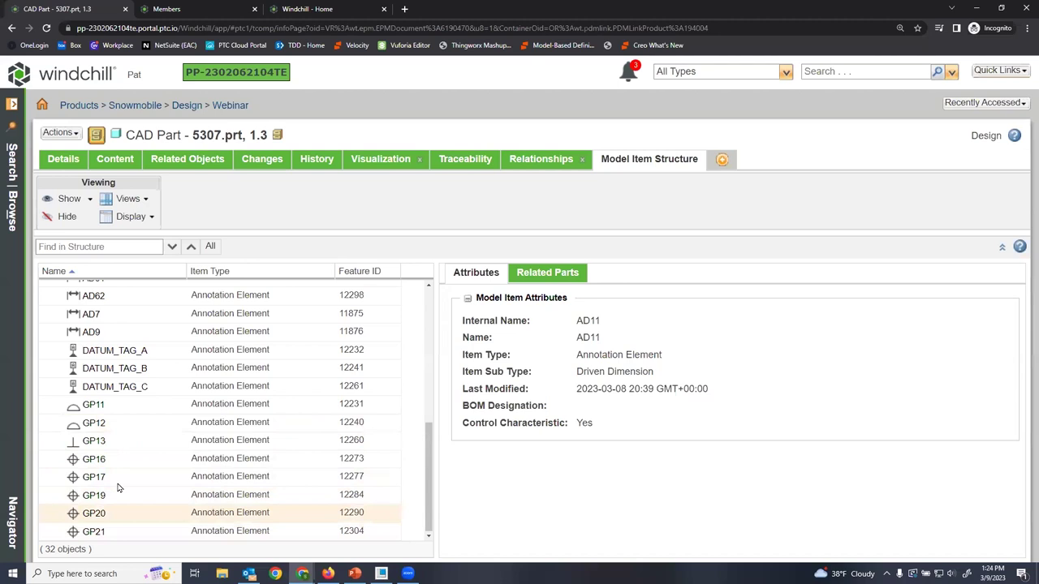
pyautogui.moveTo(432, 469); pyautogui.dragTo(430, 336)
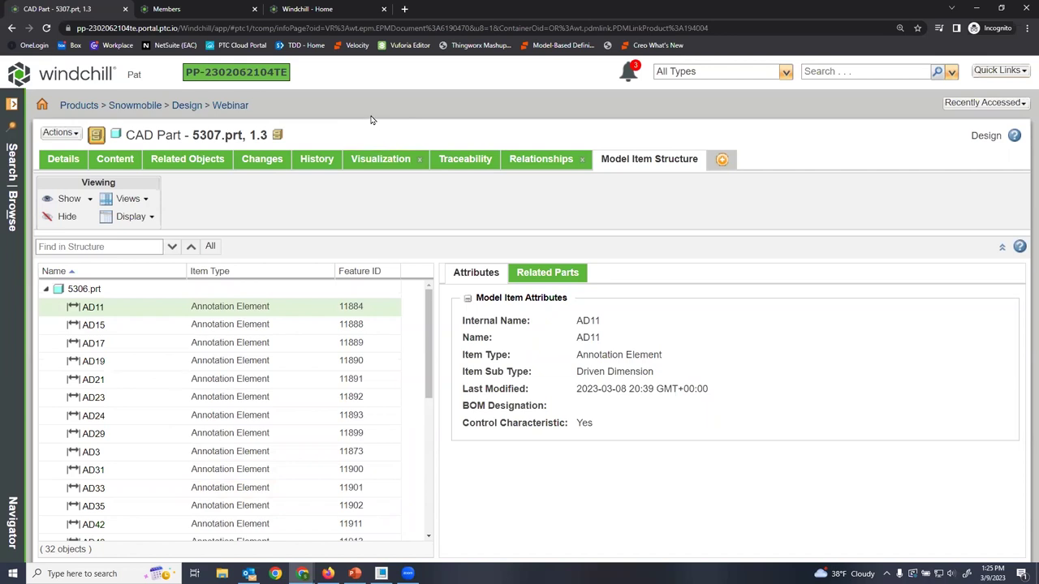
pyautogui.click(192, 10)
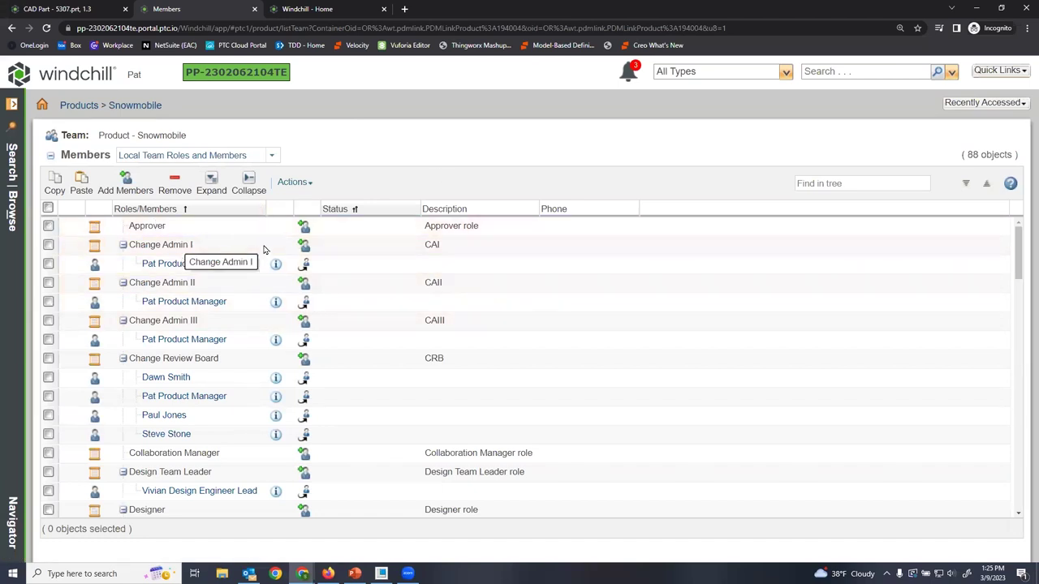
pyautogui.scroll(-3, 254, 244)
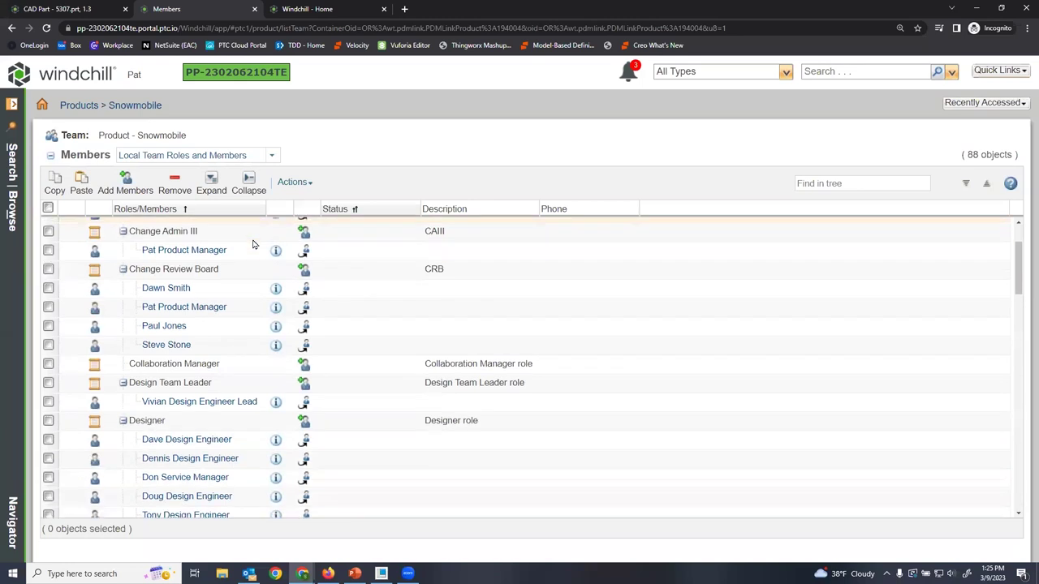
pyautogui.scroll(-1, 253, 244)
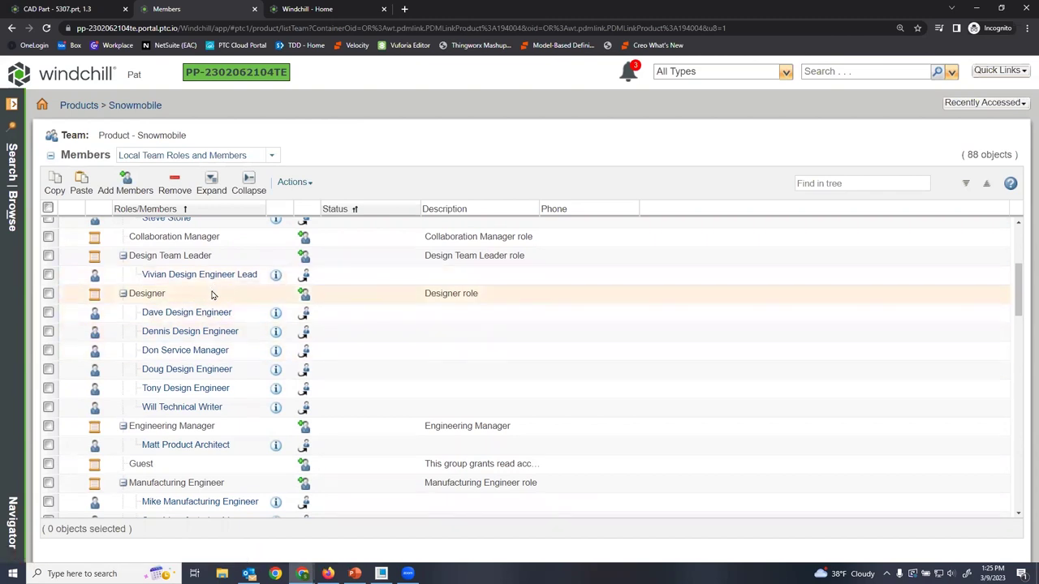
pyautogui.scroll(5, 212, 296)
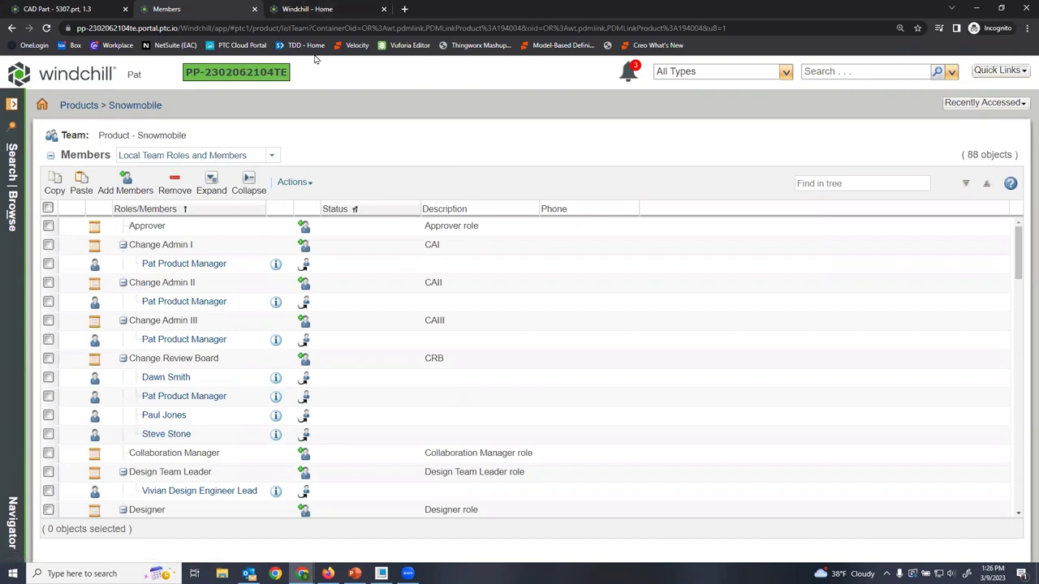
# From the Windchill Home task list, open the Review Change Notice Task for change task 00329
pyautogui.click(309, 8)
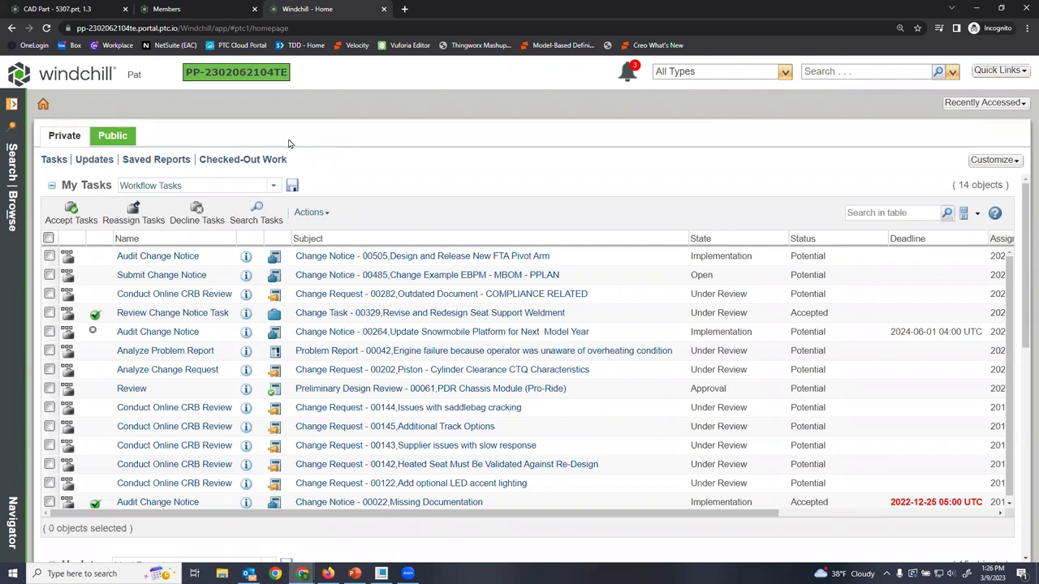
pyautogui.moveTo(142, 78); pyautogui.dragTo(128, 79)
pyautogui.click(154, 83)
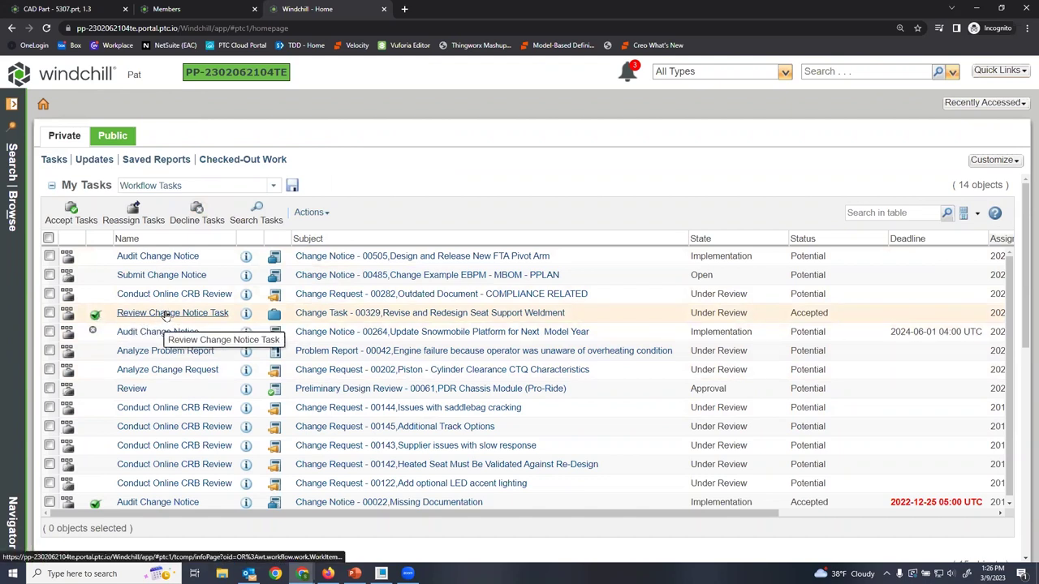
pyautogui.click(165, 314)
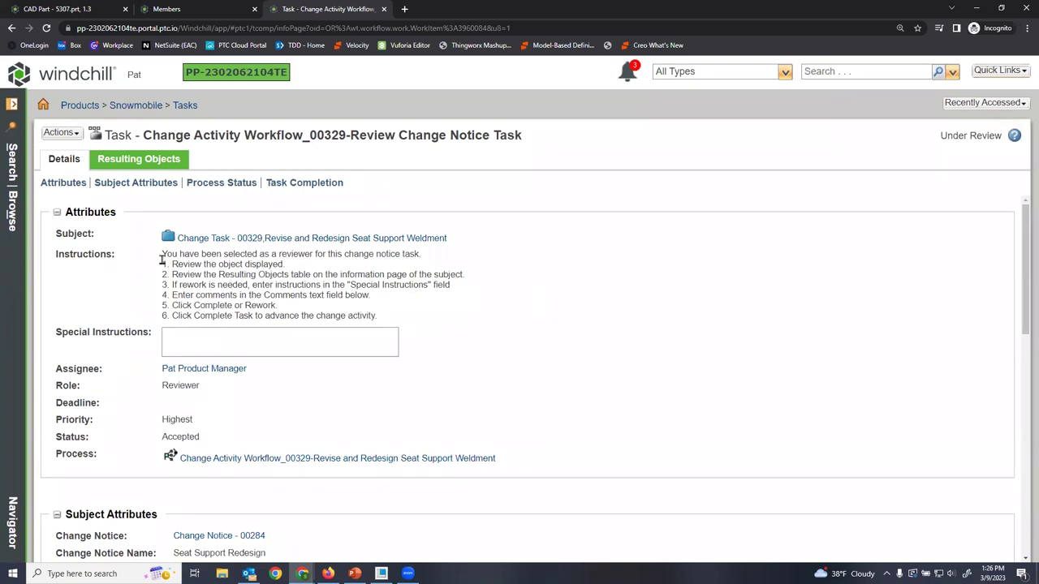
# Read the reviewer instructions and open the Change Activity Workflow_00329 diagram popup
pyautogui.moveTo(161, 254); pyautogui.dragTo(378, 320)
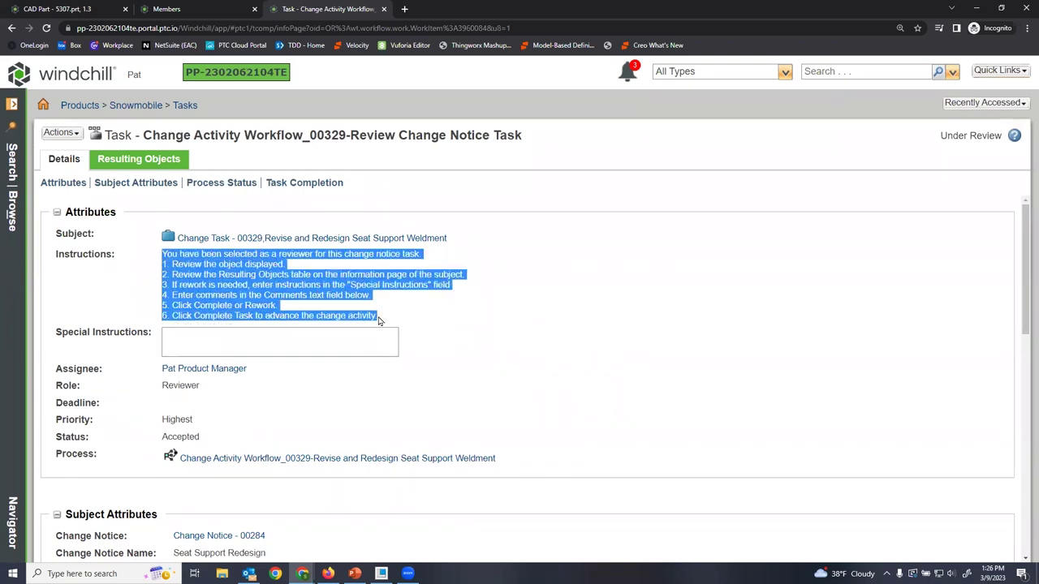
pyautogui.click(419, 307)
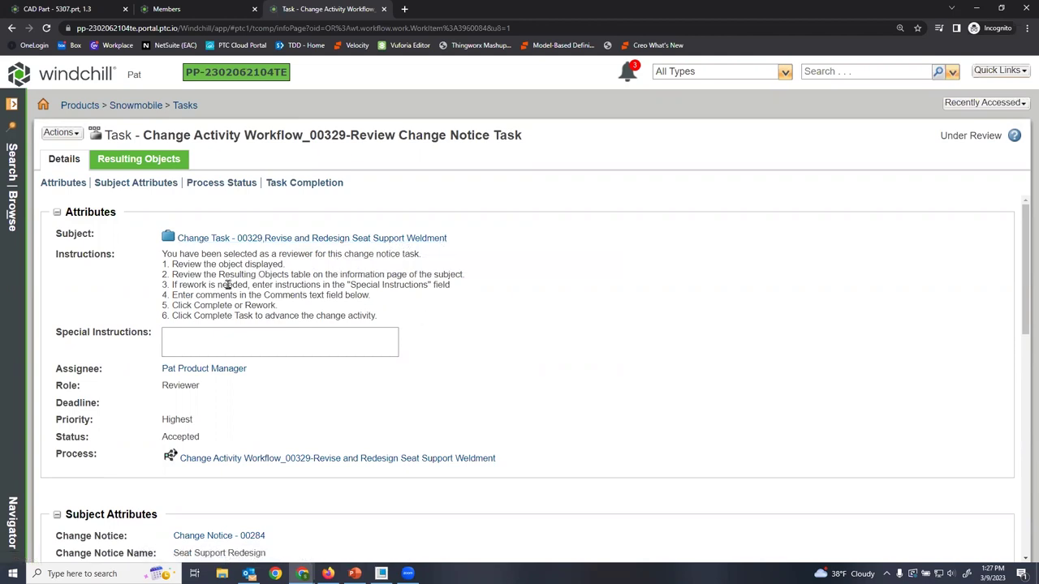
pyautogui.scroll(-2, 228, 285)
pyautogui.click(170, 348)
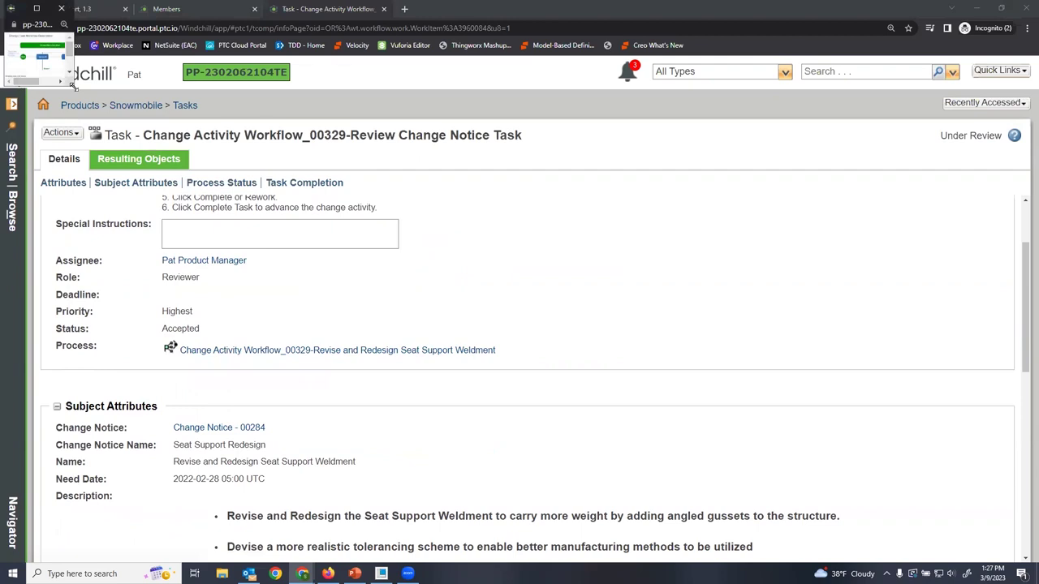
# Enlarge and close the workflow diagram, then open the Change Task 00329 details page
pyautogui.moveTo(72, 86); pyautogui.dragTo(798, 470)
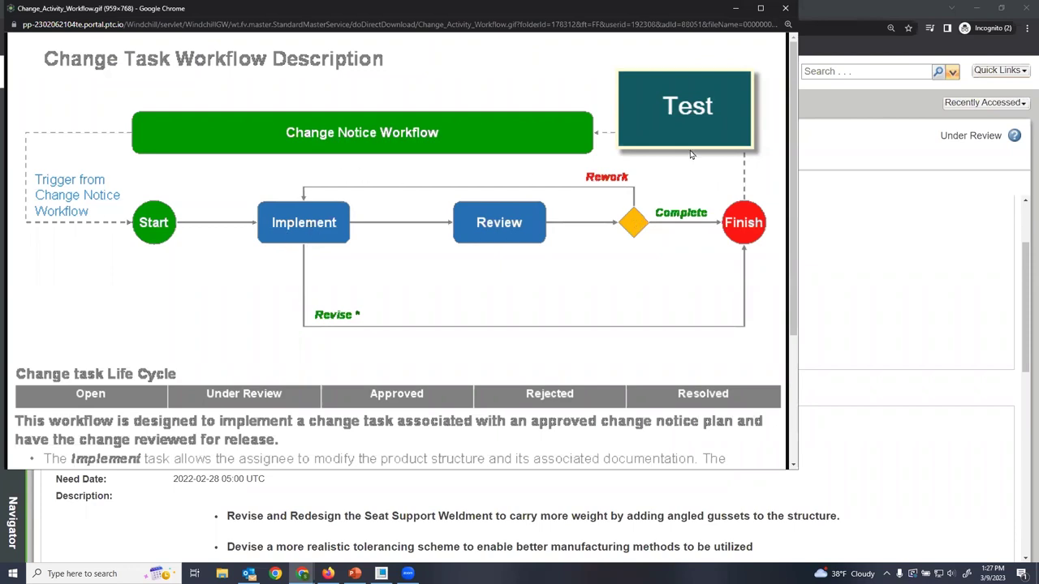
pyautogui.click(785, 8)
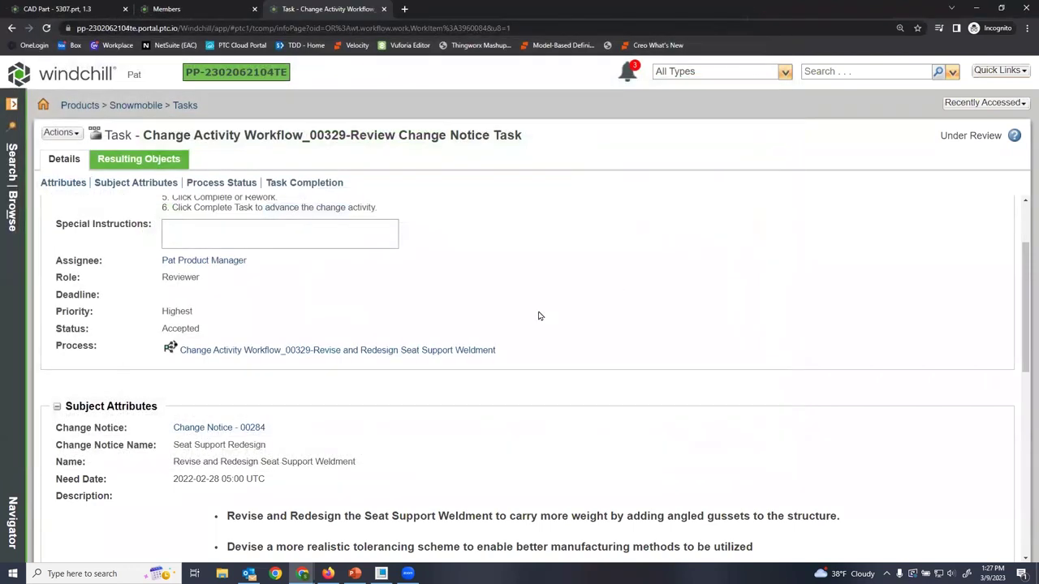
pyautogui.scroll(2, 453, 315)
pyautogui.rightClick(439, 302)
pyautogui.click(342, 238)
pyautogui.click(341, 245)
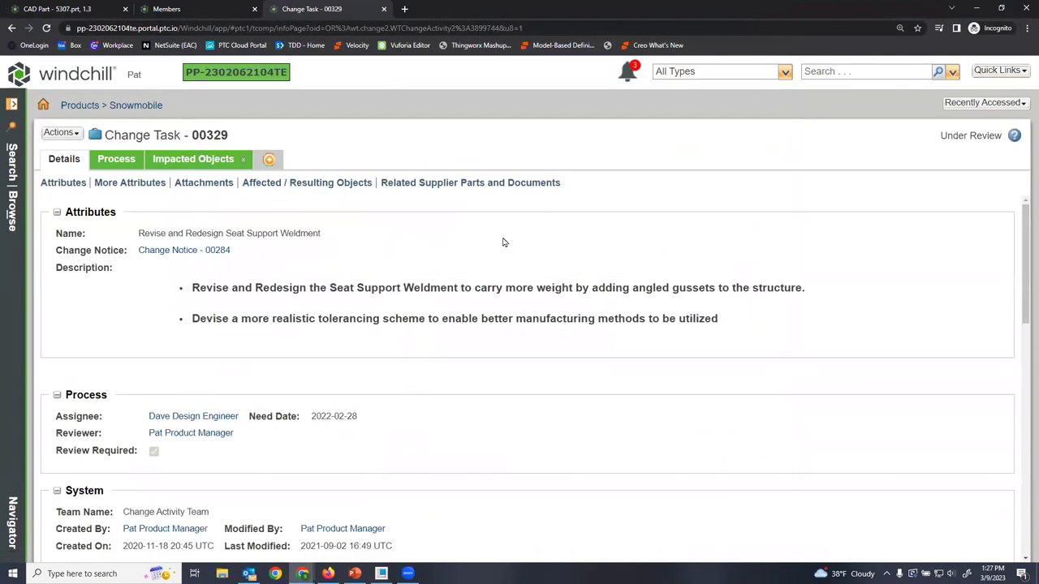
# Check Change Task 00329's process tasks with a widened name column, then jump to affected/resulting objects
pyautogui.click(122, 160)
pyautogui.scroll(-5, 351, 329)
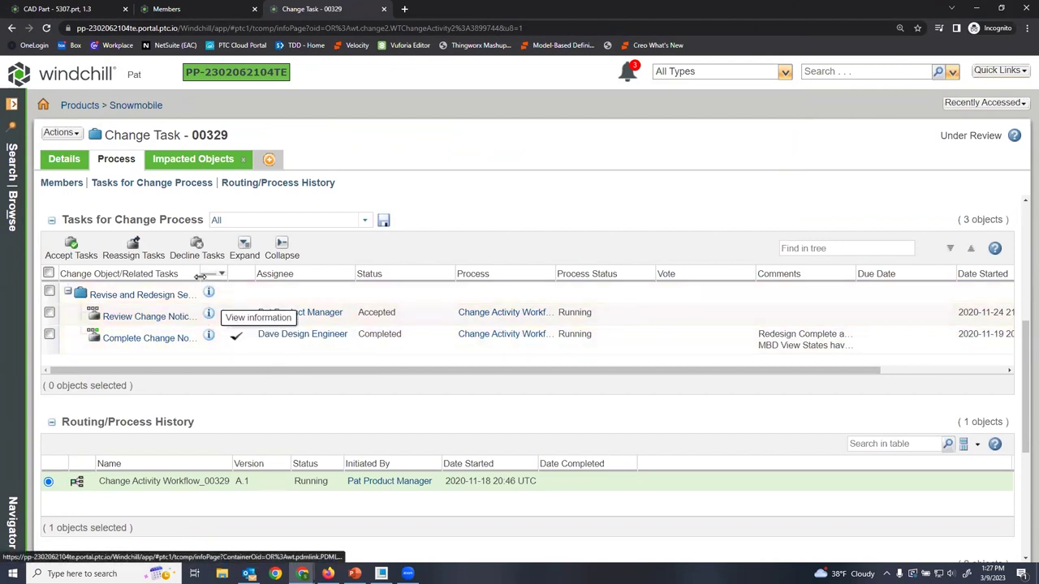
pyautogui.moveTo(201, 274); pyautogui.dragTo(245, 274)
pyautogui.scroll(4, 327, 251)
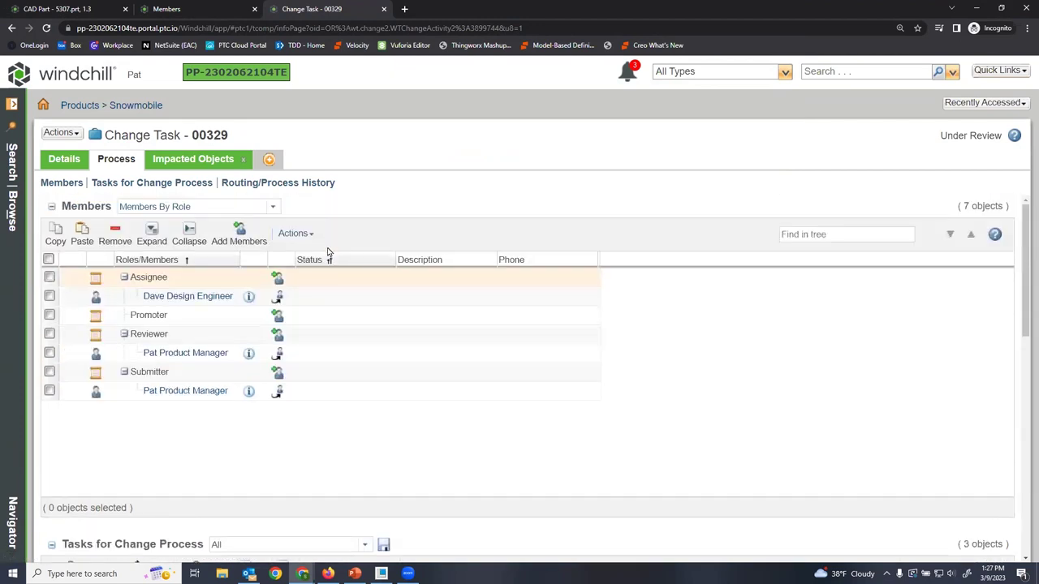
pyautogui.click(63, 160)
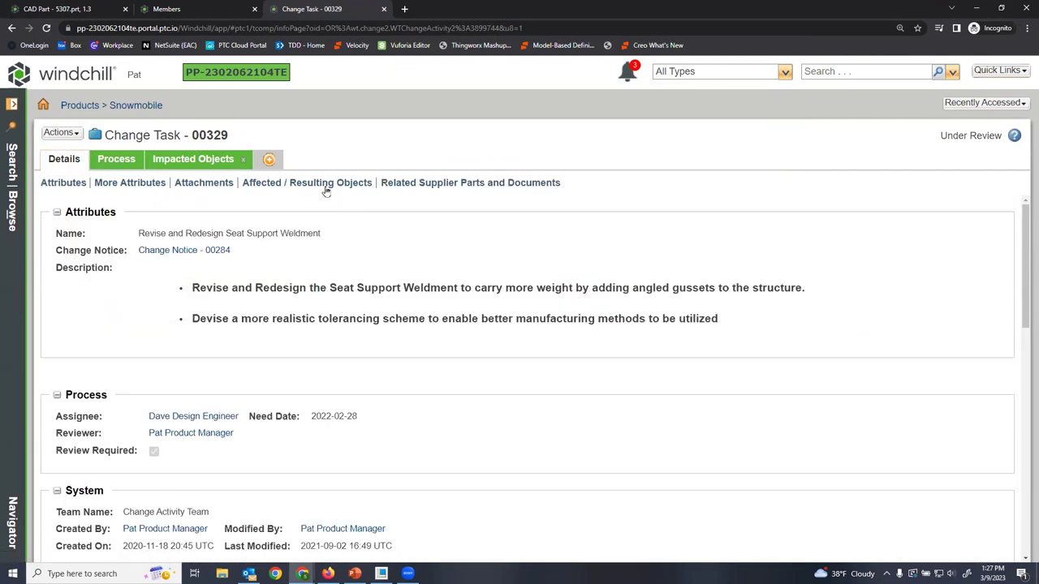
pyautogui.click(325, 185)
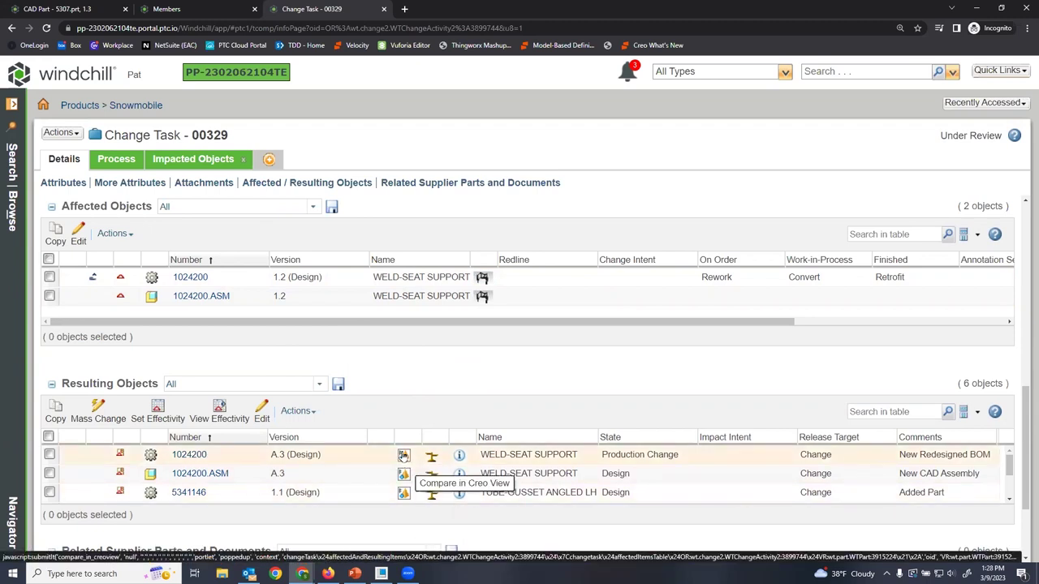
# Compare 1024200 with its earlier version in Creo View Lite, logging in with the user's credentials
pyautogui.click(404, 456)
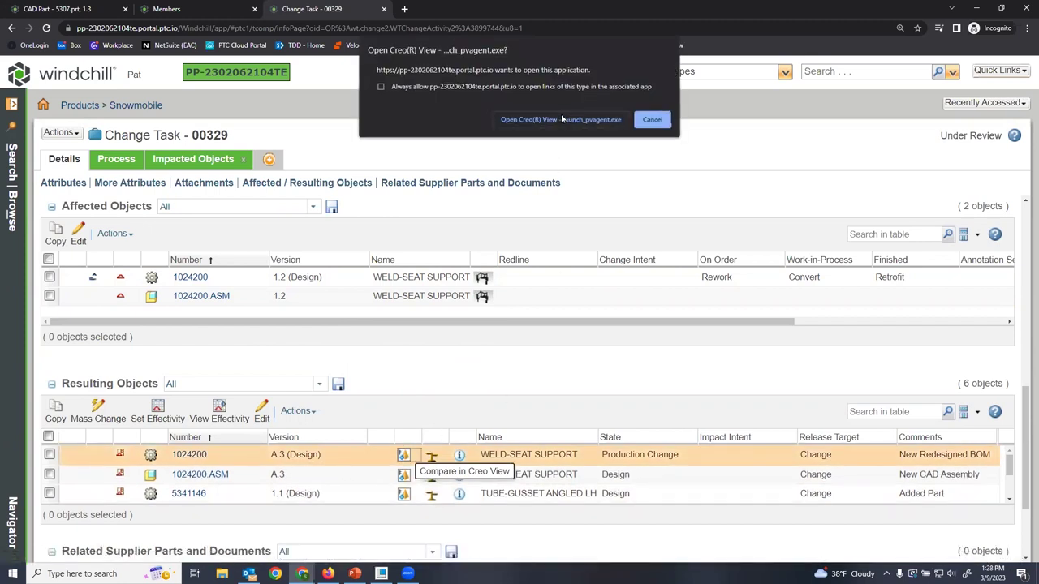
pyautogui.click(572, 132)
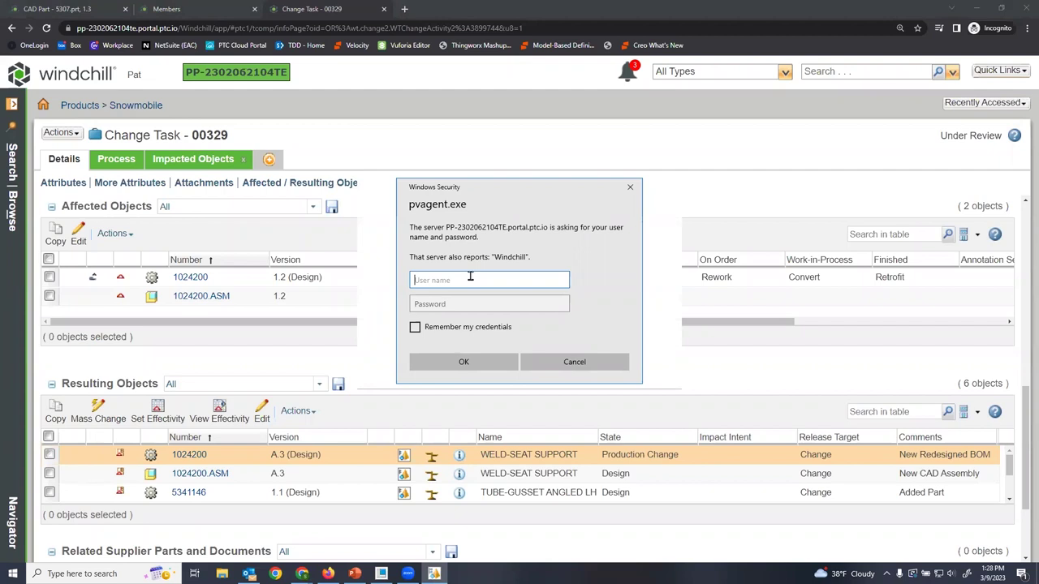
pyautogui.press('Tab')
pyautogui.press('Return')
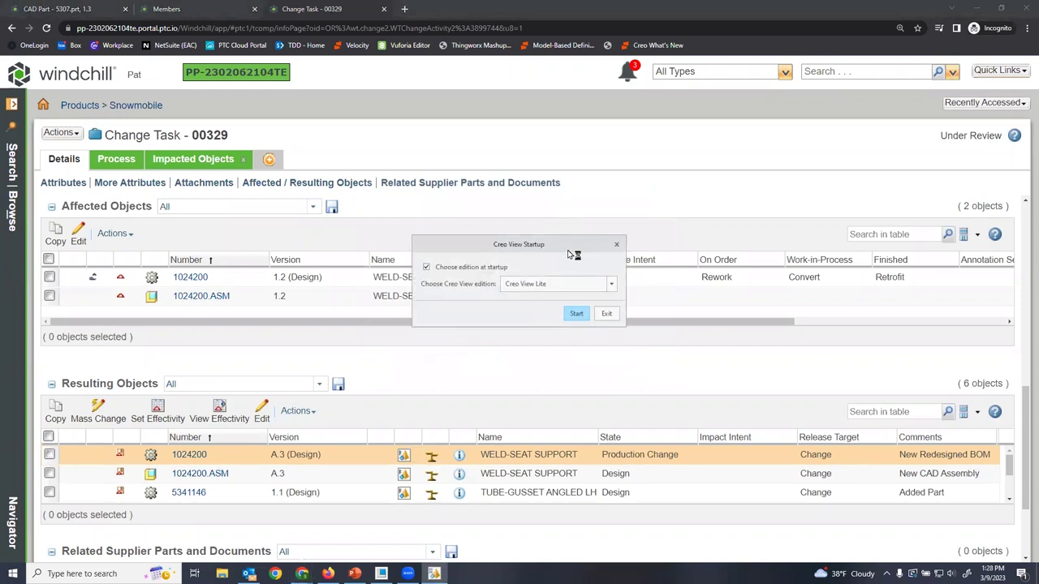
pyautogui.click(576, 313)
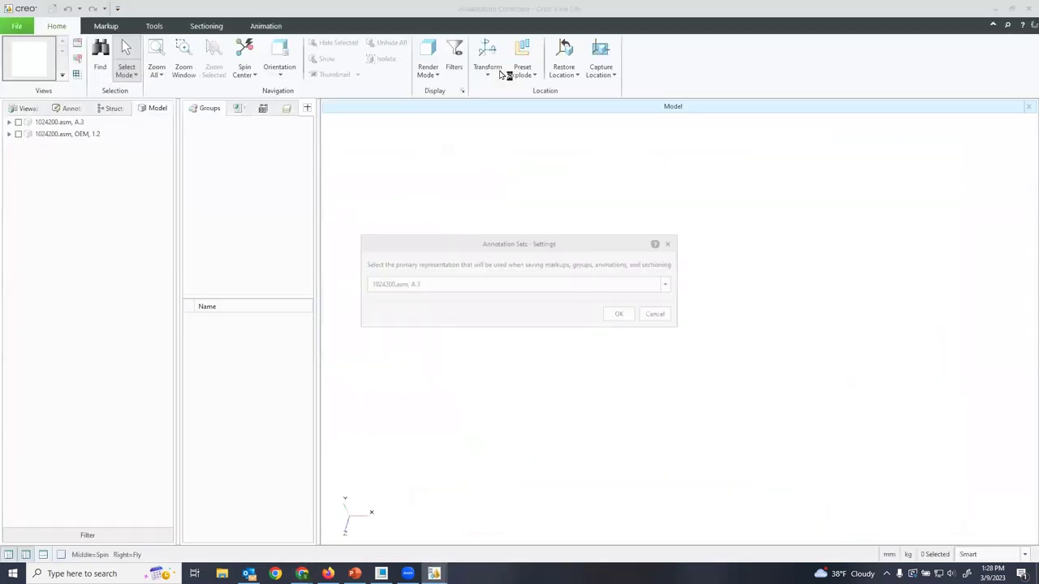
# Load 1024200.asm A.3, show both A.3 and OEM 1.2, and list its BOM, Default, EMPTY, MBD1, MBD2 views
pyautogui.click(618, 315)
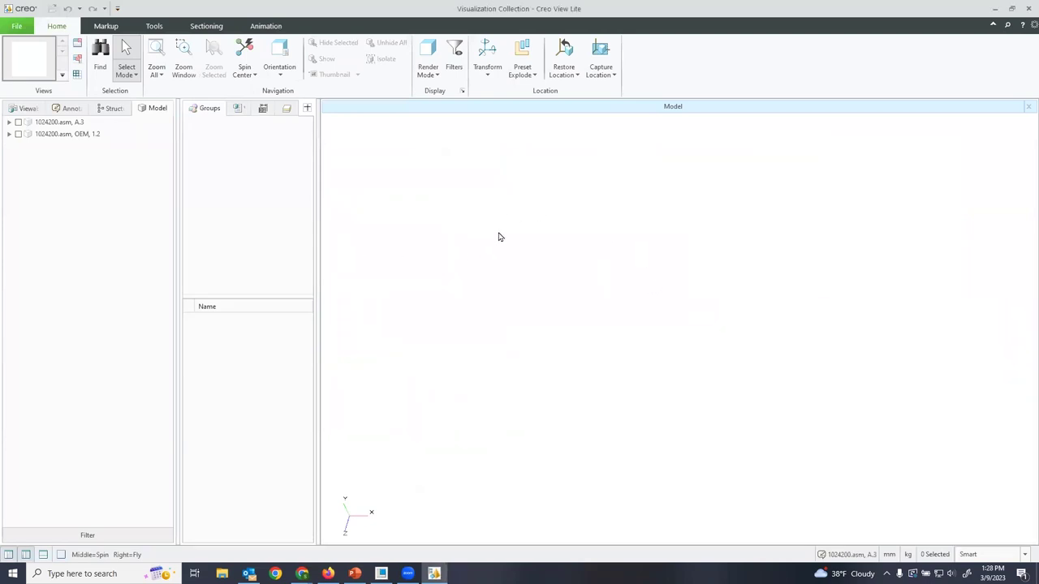
pyautogui.click(19, 123)
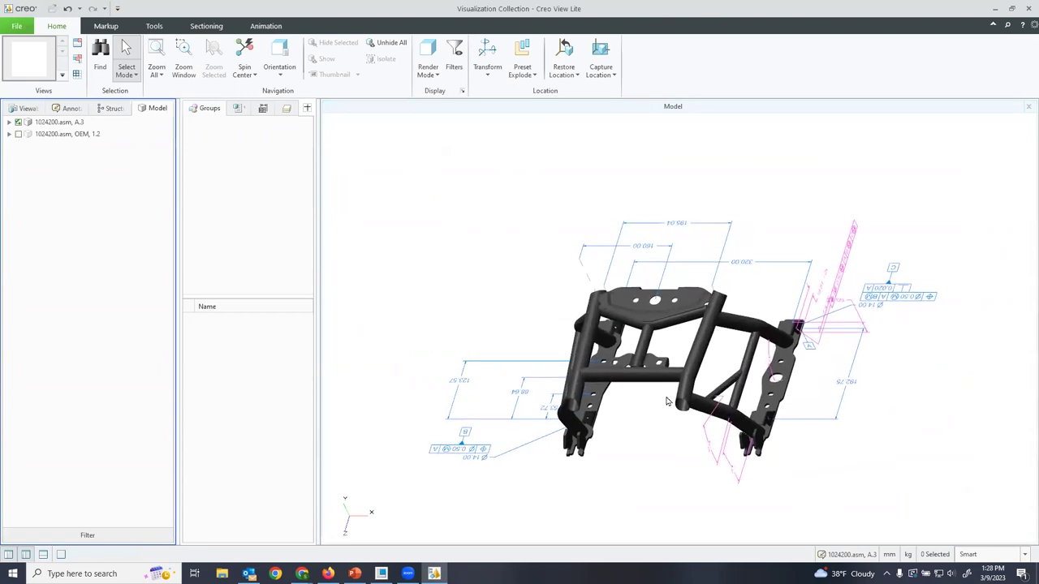
pyautogui.click(19, 134)
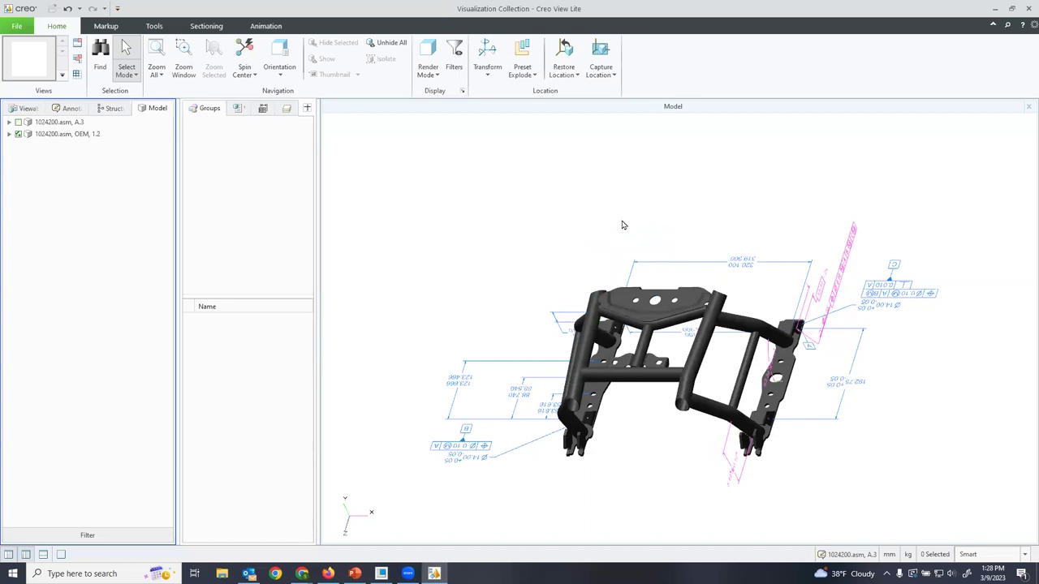
pyautogui.click(24, 108)
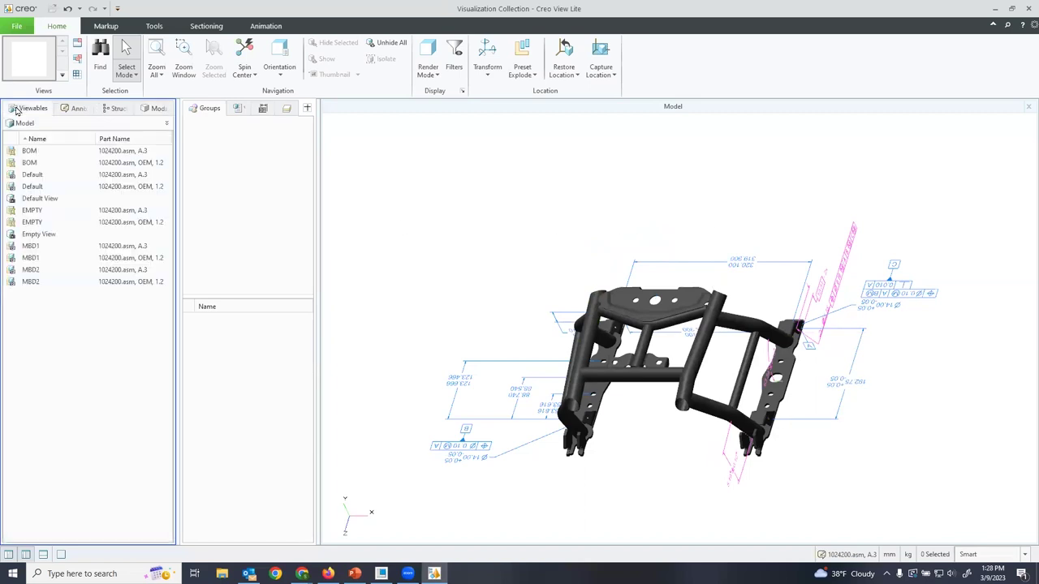
pyautogui.moveTo(637, 241)
pyautogui.mouseDown(button='middle')
pyautogui.moveTo(649, 251)
pyautogui.moveTo(645, 215)
pyautogui.mouseUp(button='middle')
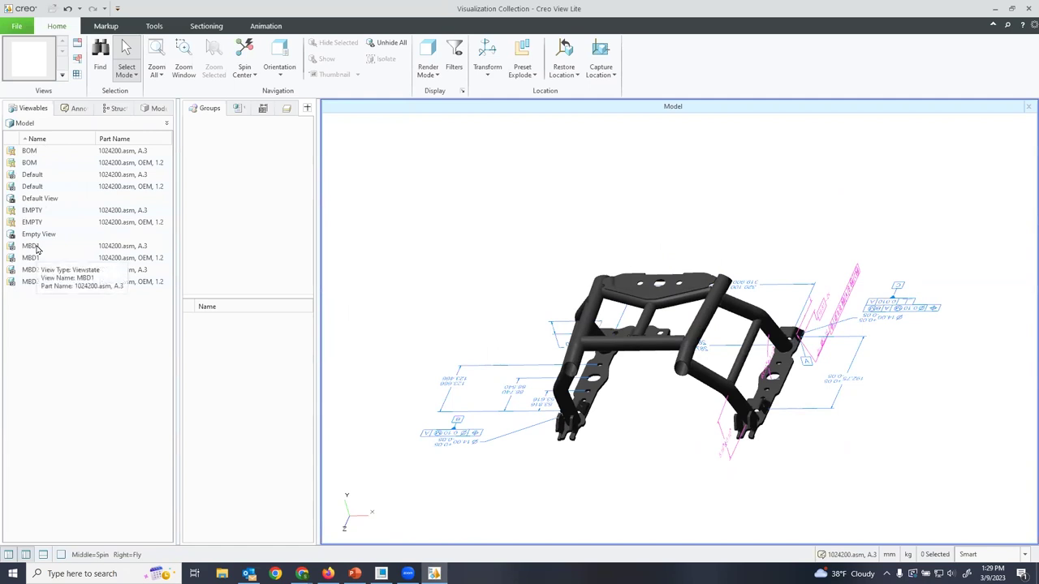
# Apply the MBD1 view, then toggle the A.3 and OEM 1.2 annotation sets, leaving only A.3 shown
pyautogui.click(36, 247)
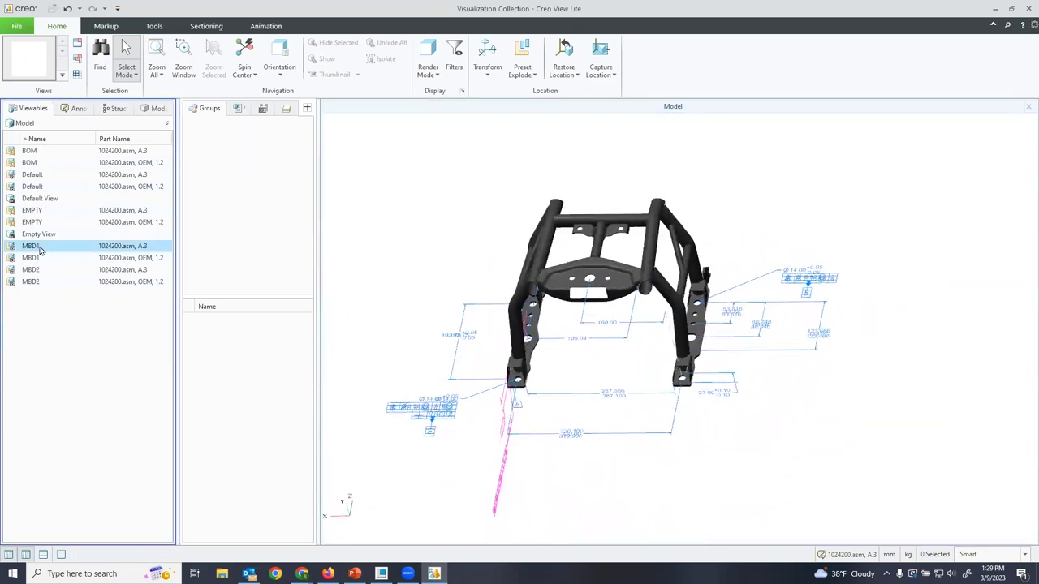
pyautogui.click(161, 111)
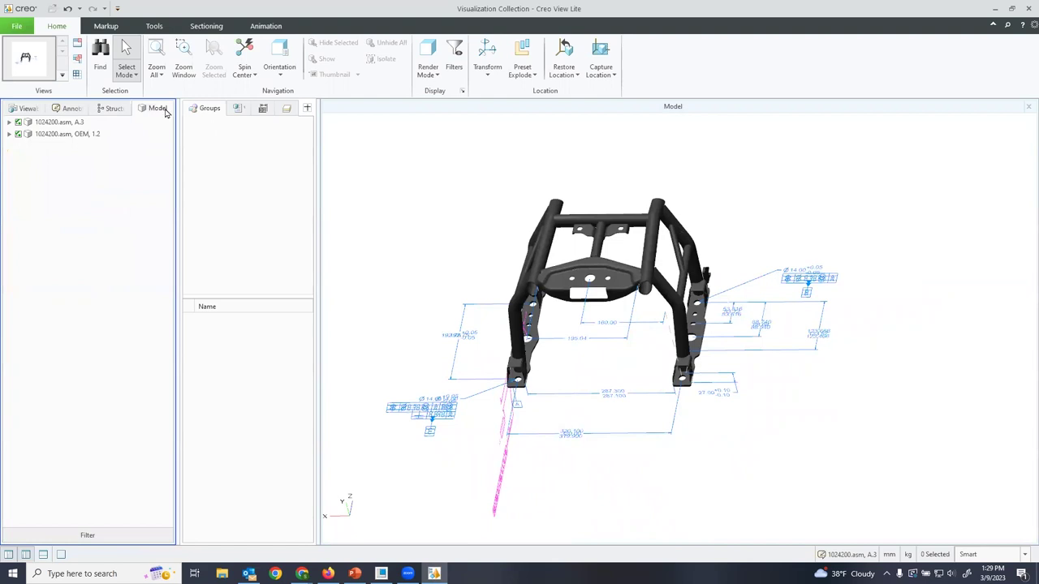
pyautogui.click(19, 122)
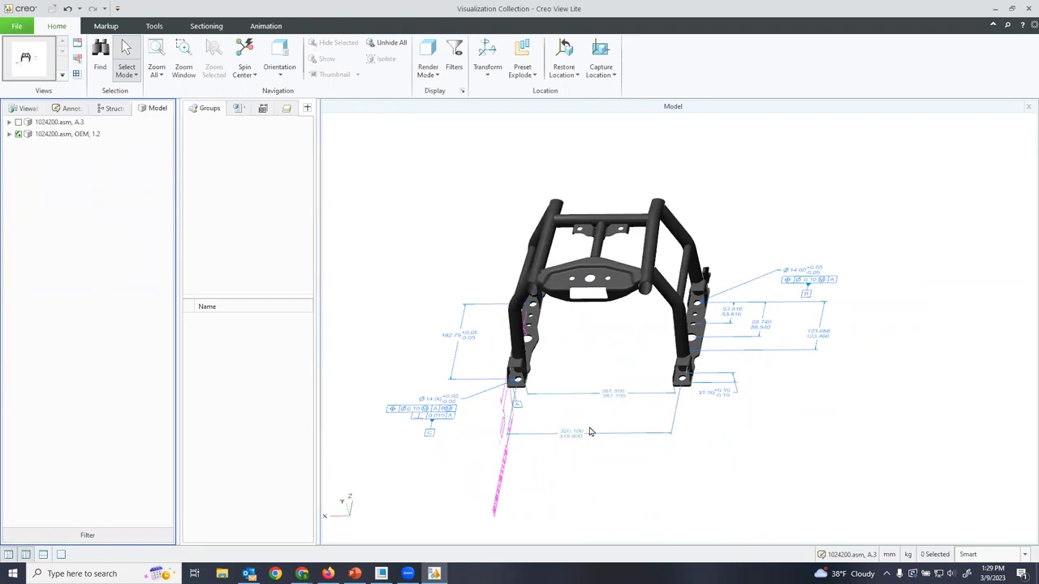
pyautogui.click(18, 122)
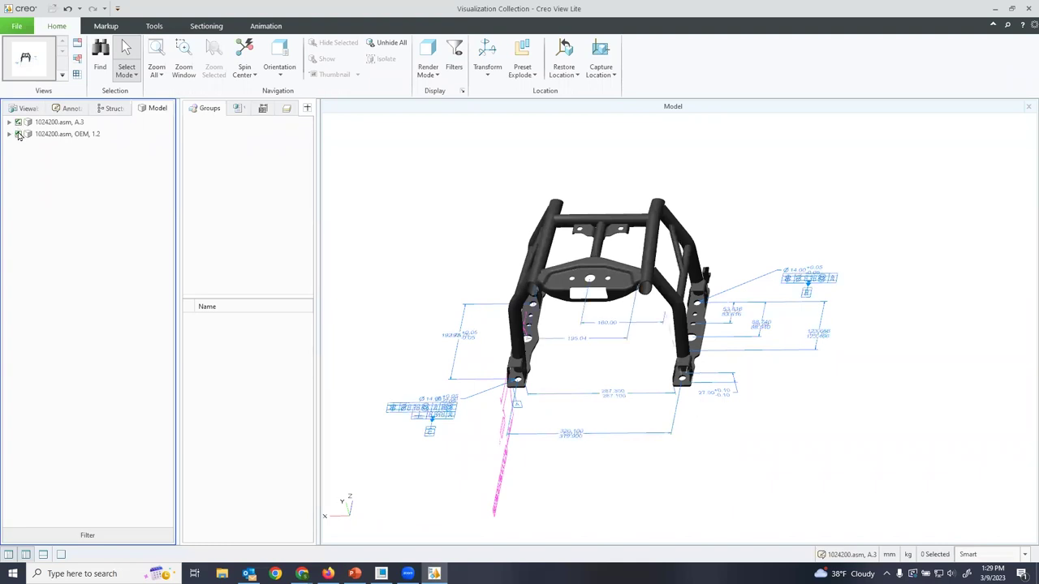
pyautogui.click(17, 135)
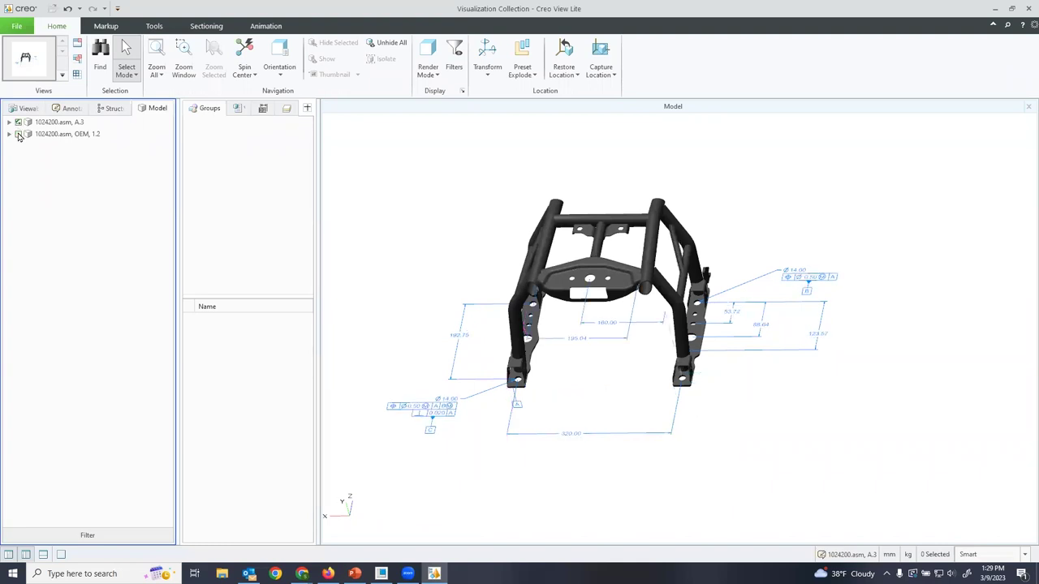
pyautogui.click(18, 135)
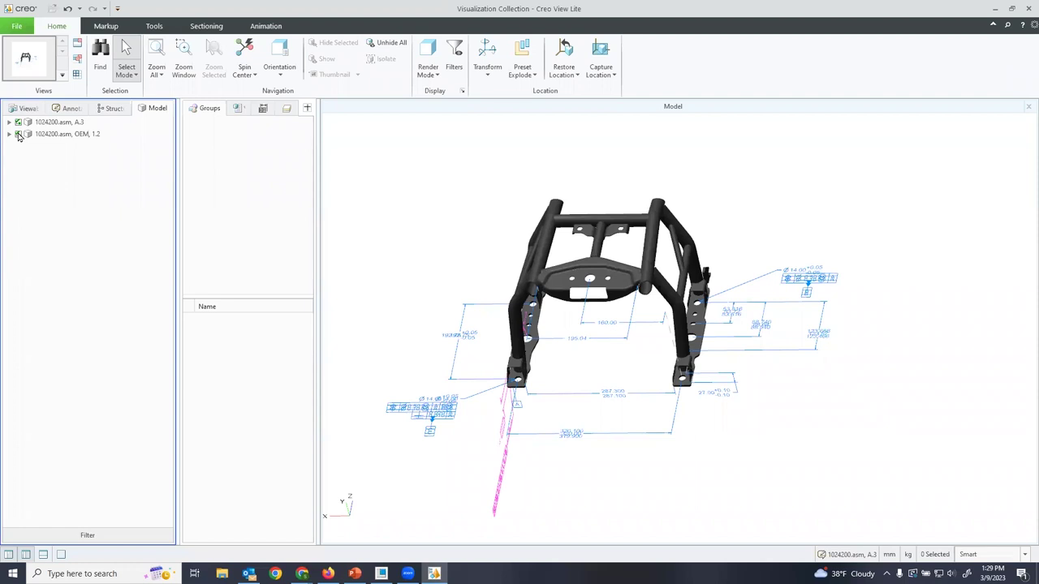
pyautogui.click(18, 122)
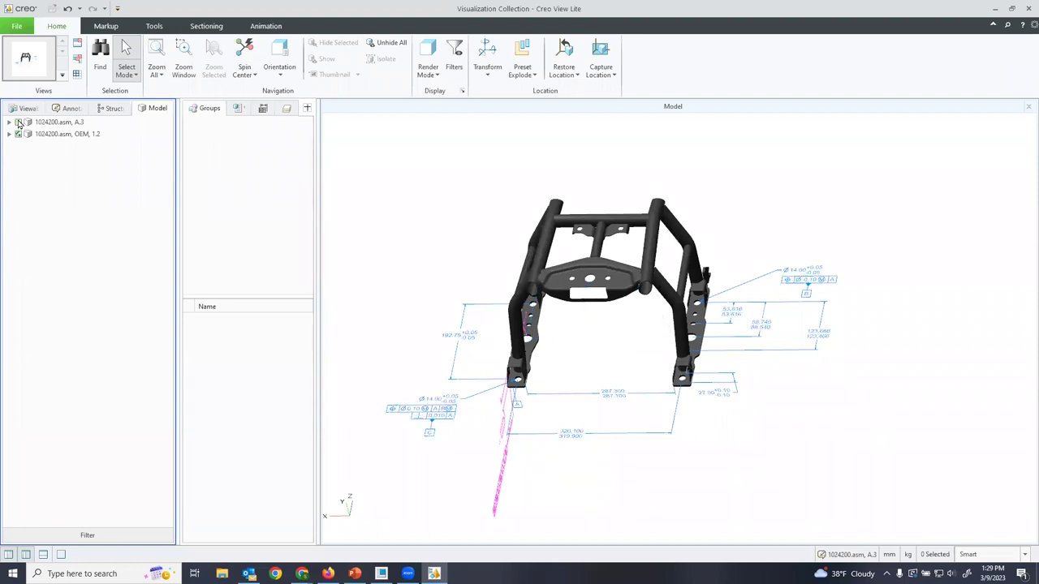
pyautogui.click(18, 122)
pyautogui.click(18, 135)
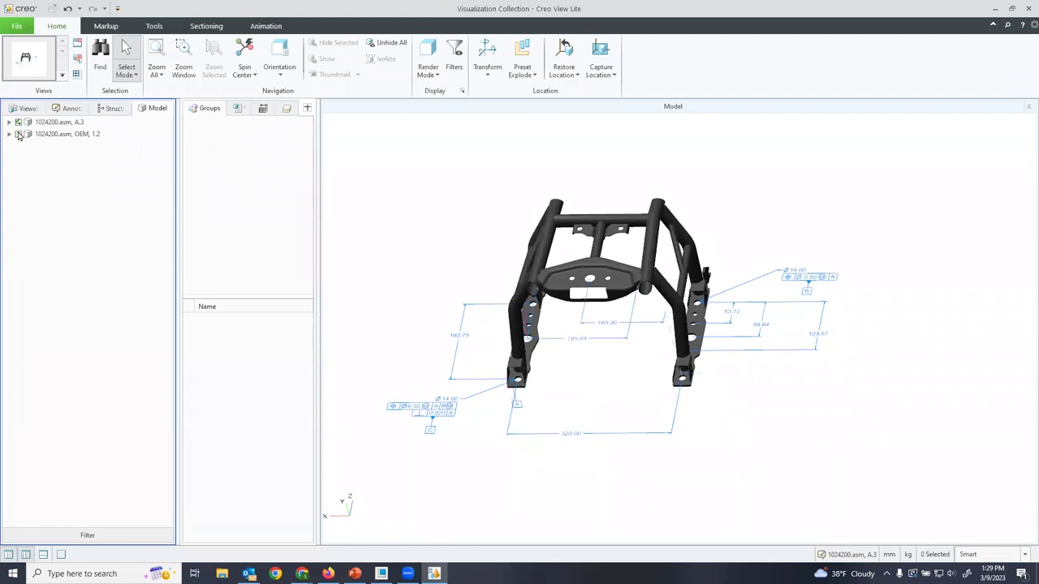
pyautogui.click(18, 135)
pyautogui.click(18, 123)
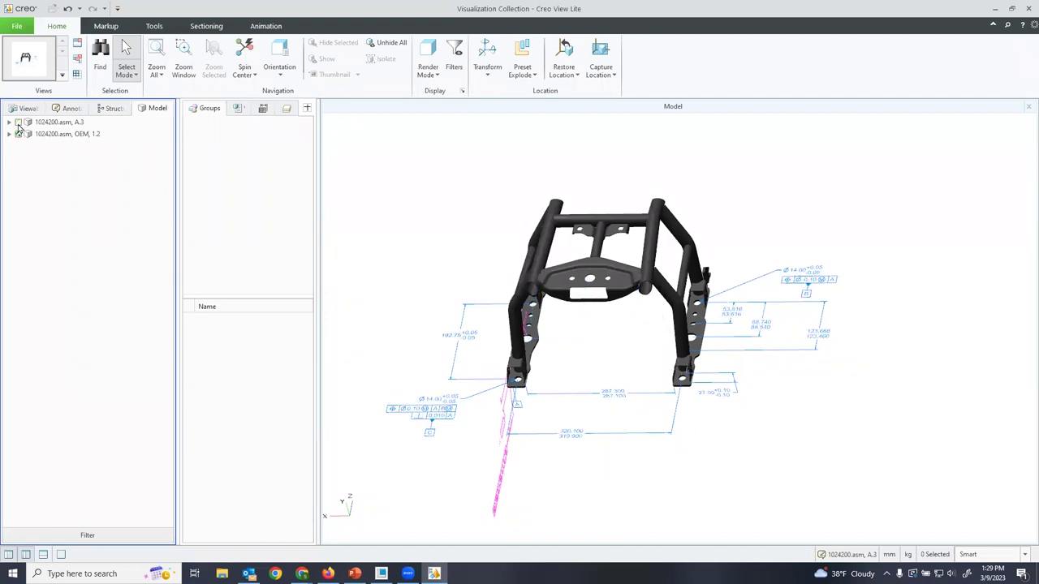
pyautogui.click(18, 122)
pyautogui.click(18, 134)
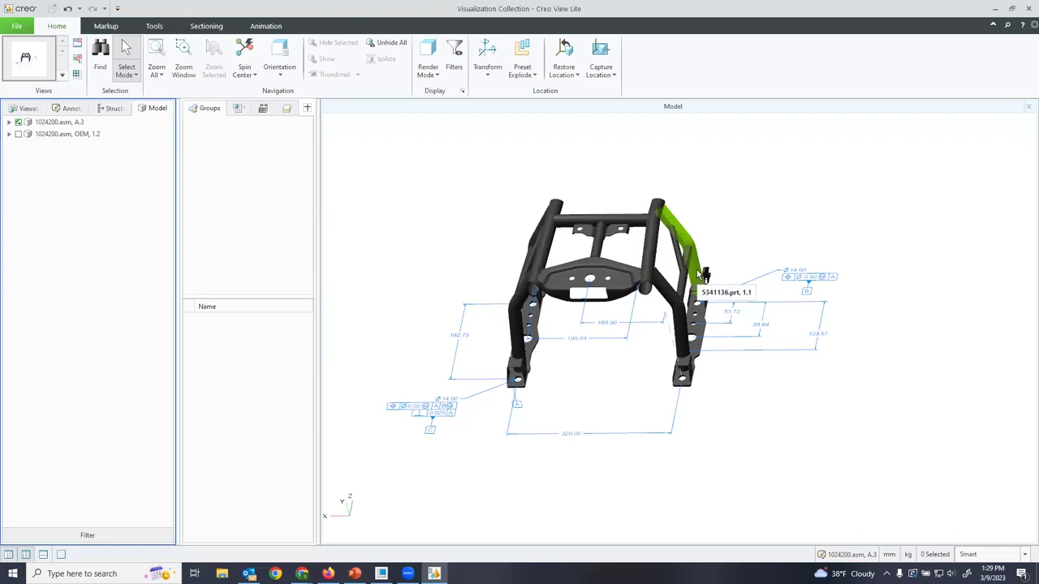
# Close Creo View Lite without saving the annotation set and return to the Windchill home page
pyautogui.click(763, 209)
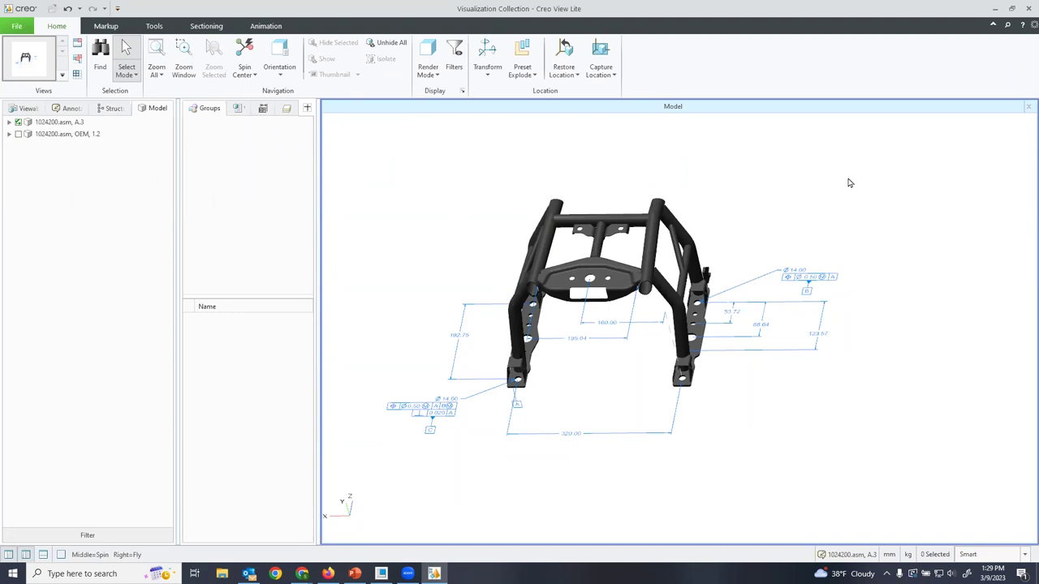
pyautogui.click(1027, 8)
pyautogui.click(538, 306)
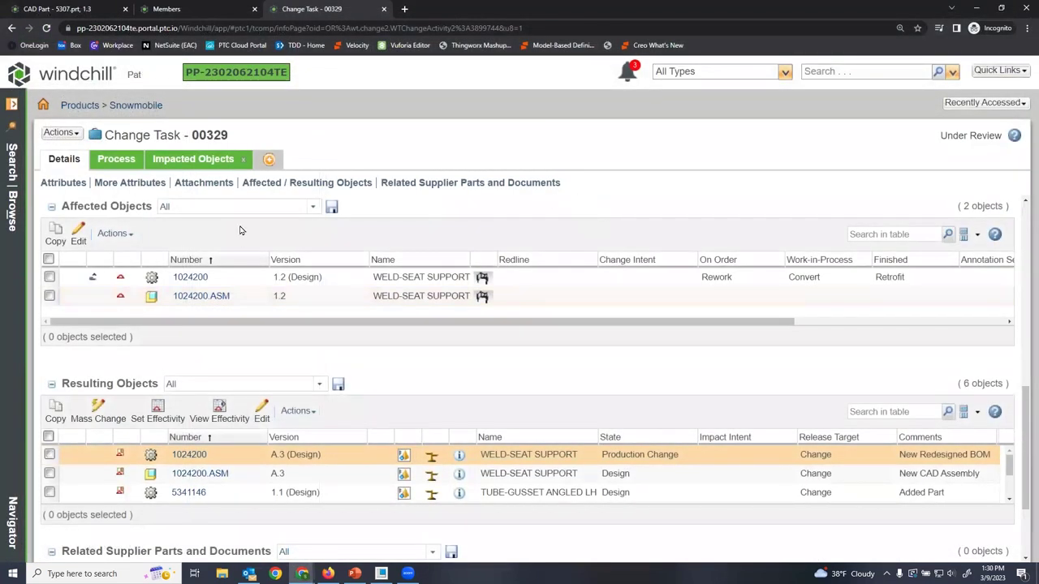
pyautogui.click(42, 107)
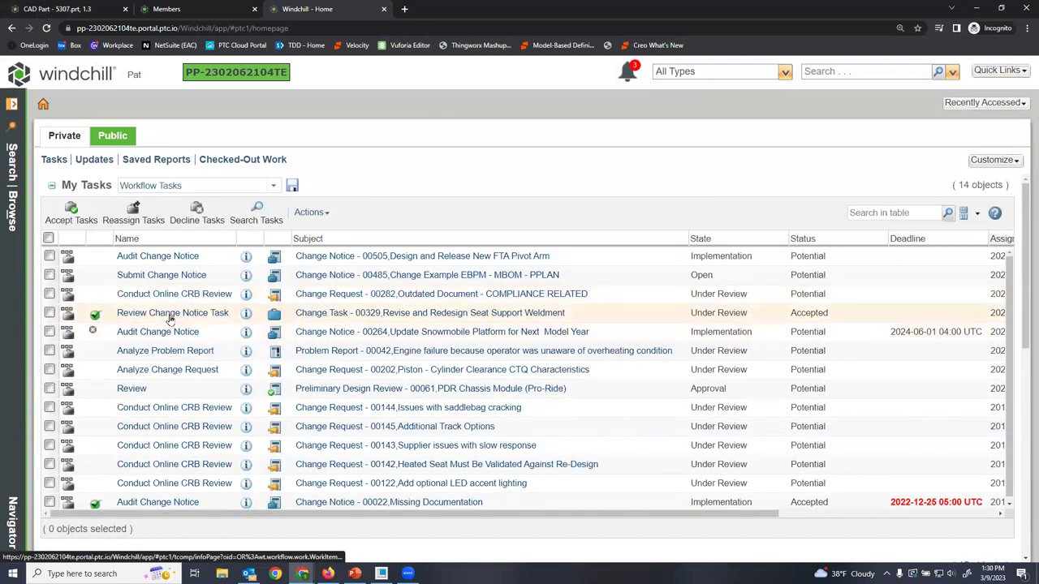
# Open Change Task 00329's review task, save the 'looks good' comment, and complete it with Routing Option Complete
pyautogui.click(166, 315)
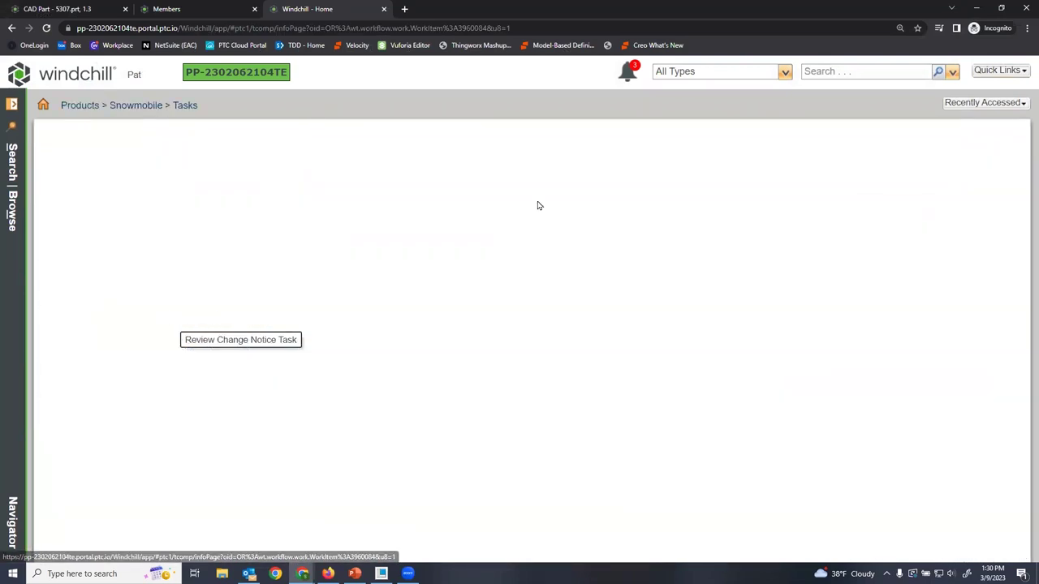
pyautogui.scroll(-10, 487, 224)
pyautogui.scroll(-1, 487, 224)
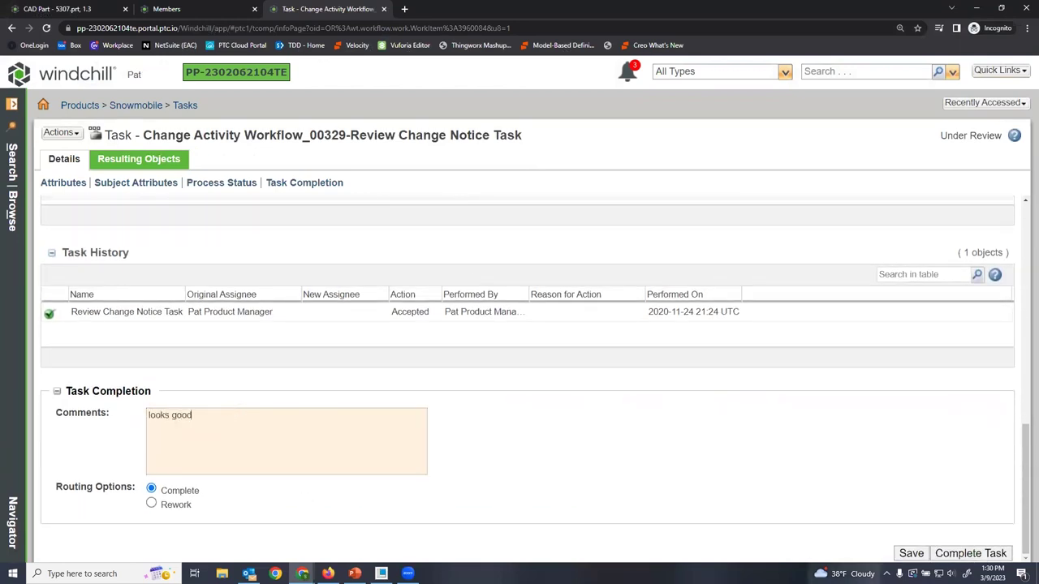
pyautogui.click(909, 554)
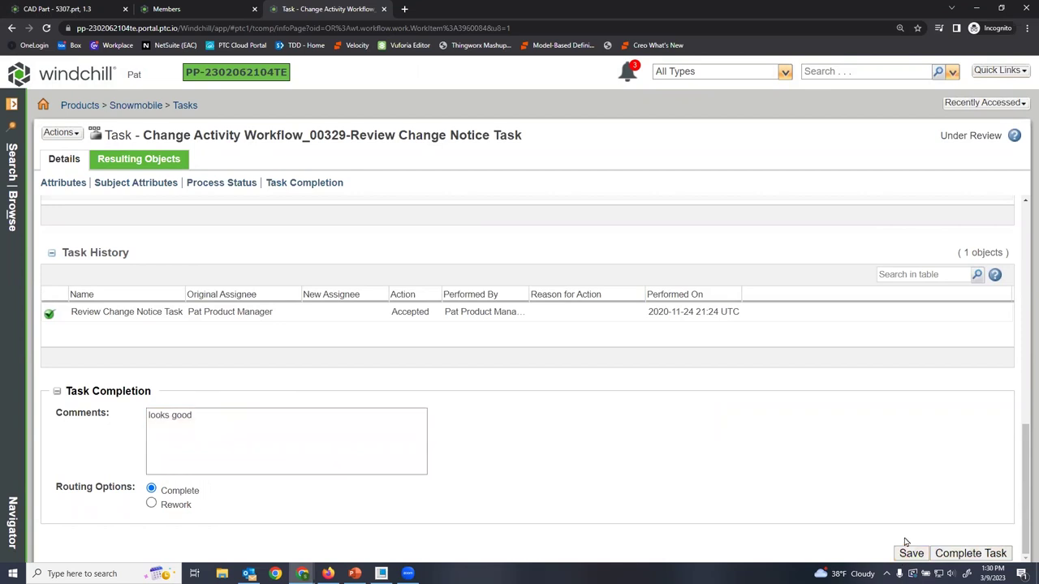
pyautogui.click(956, 554)
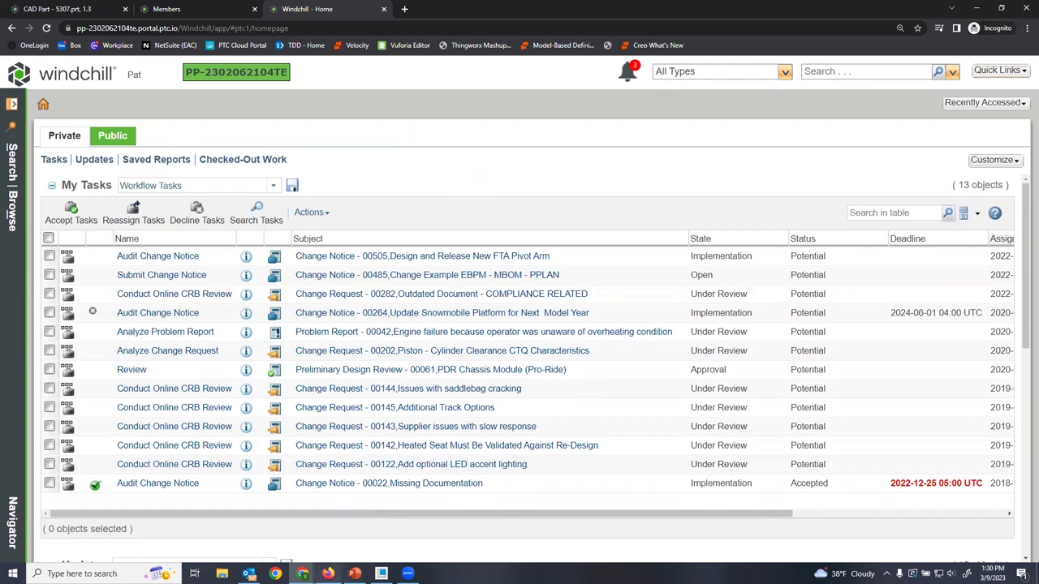
# Switch to the window showing Variant MPM_0114025's structure beside the fuel tank 3D view
pyautogui.click(328, 573)
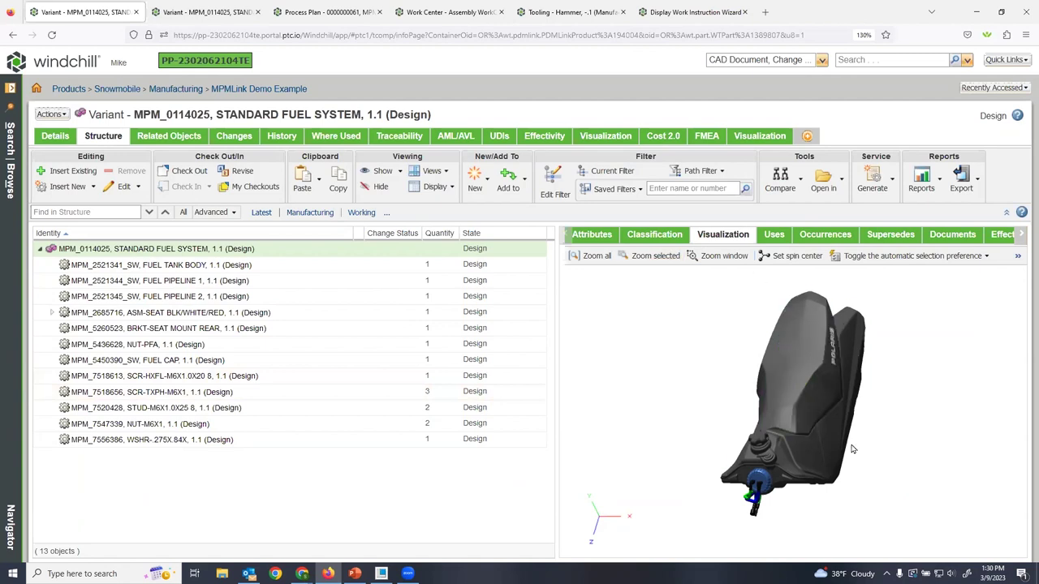
# Rotate the fuel tank model and highlight each component in 3-D, from FUEL PIPELINE 1 to the washer
pyautogui.moveTo(858, 441); pyautogui.dragTo(994, 484)
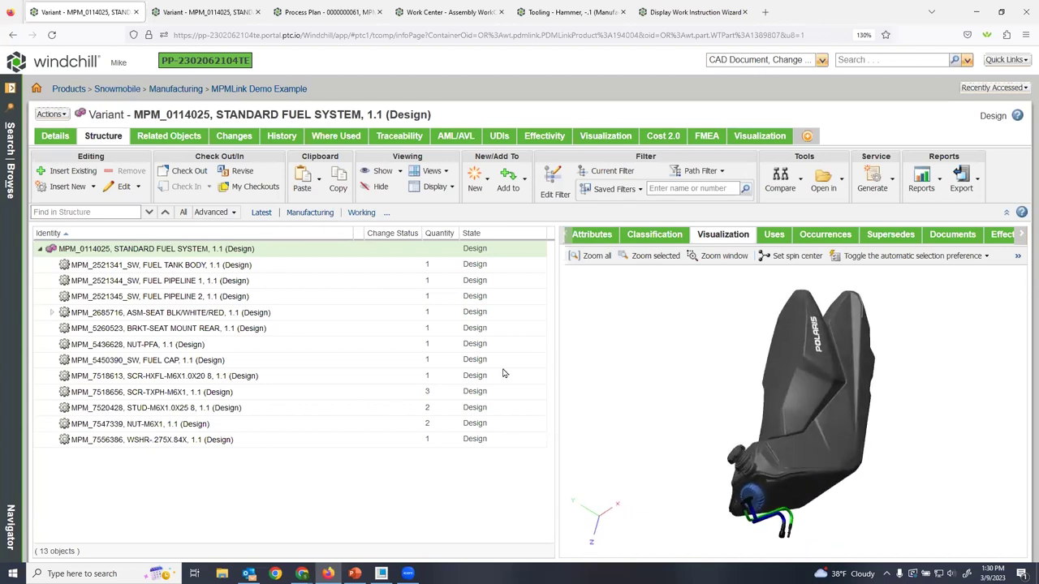
pyautogui.click(244, 281)
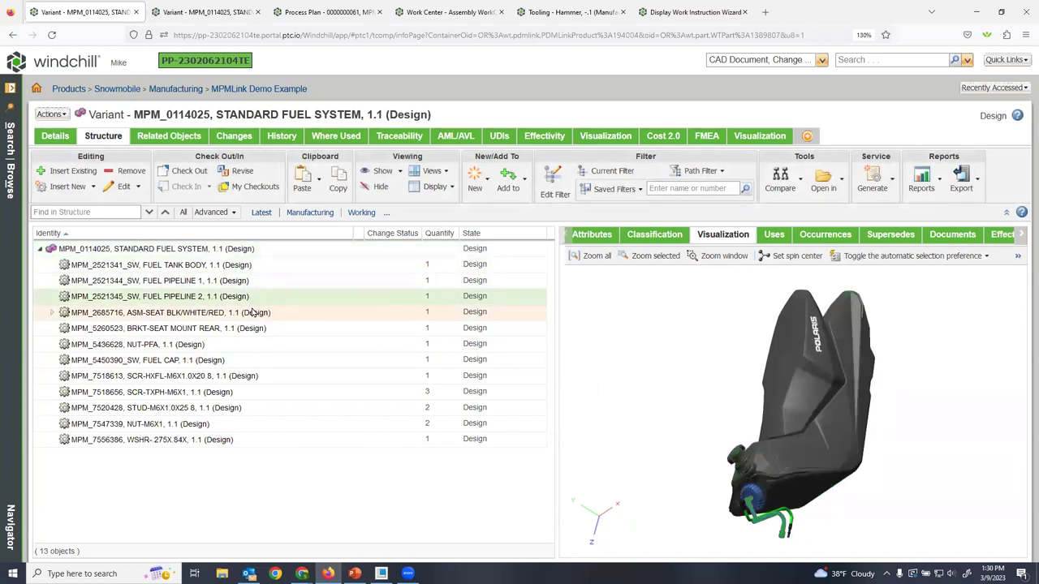
pyautogui.click(254, 313)
pyautogui.click(254, 328)
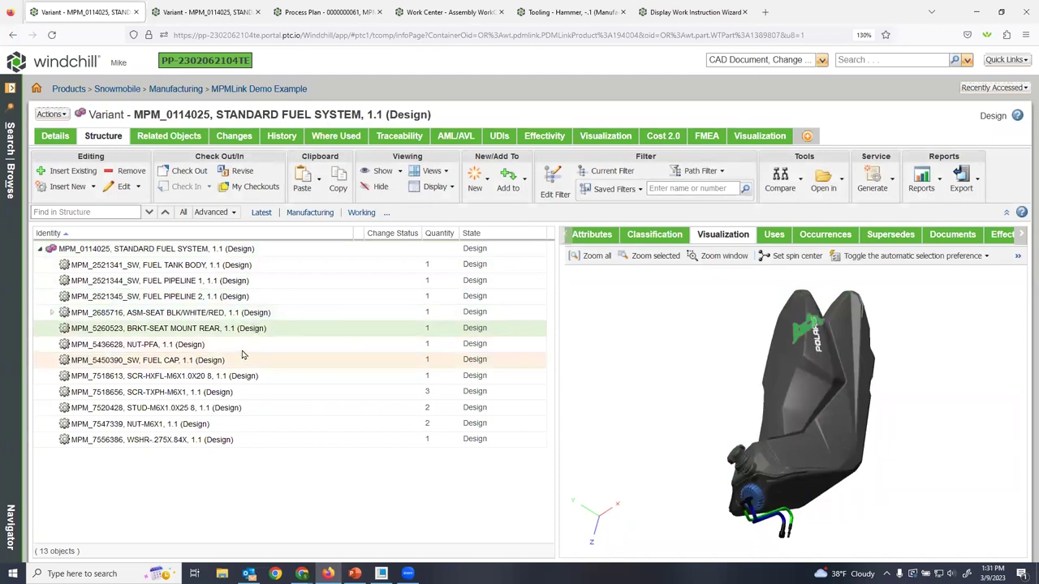
pyautogui.click(243, 345)
pyautogui.click(242, 360)
pyautogui.click(243, 377)
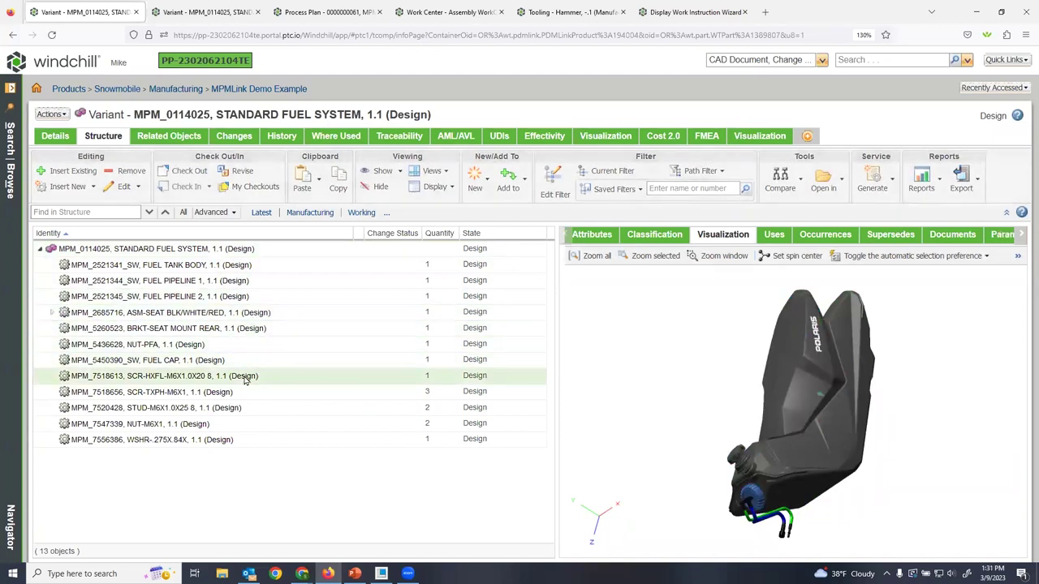
pyautogui.click(246, 394)
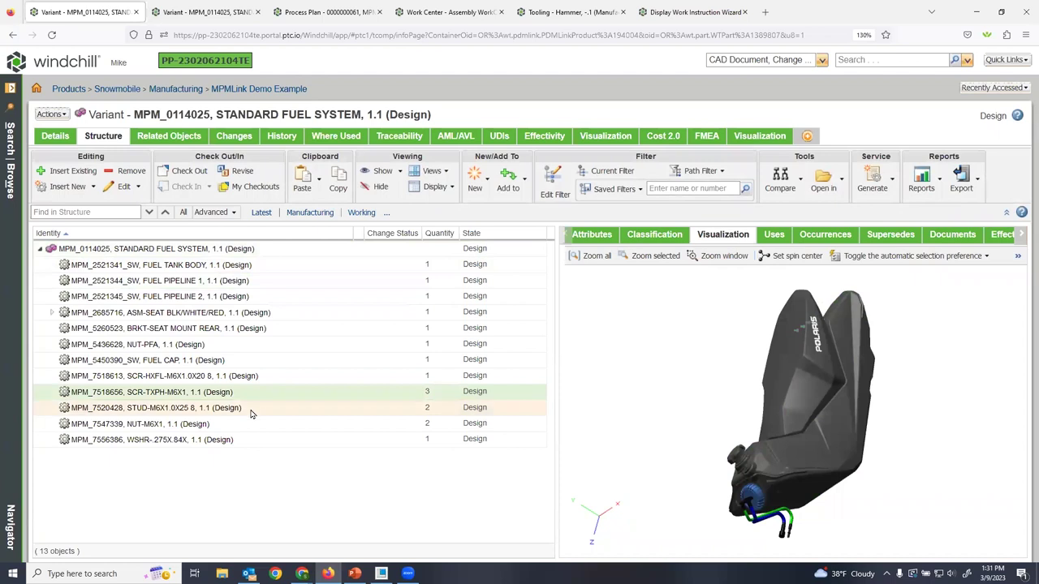
pyautogui.click(252, 410)
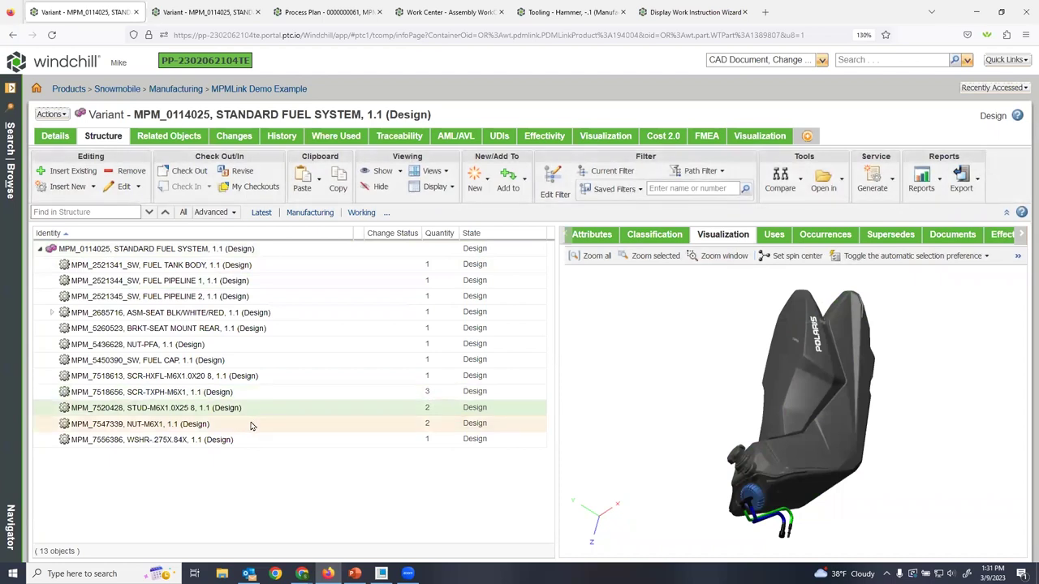
pyautogui.click(255, 425)
pyautogui.click(248, 441)
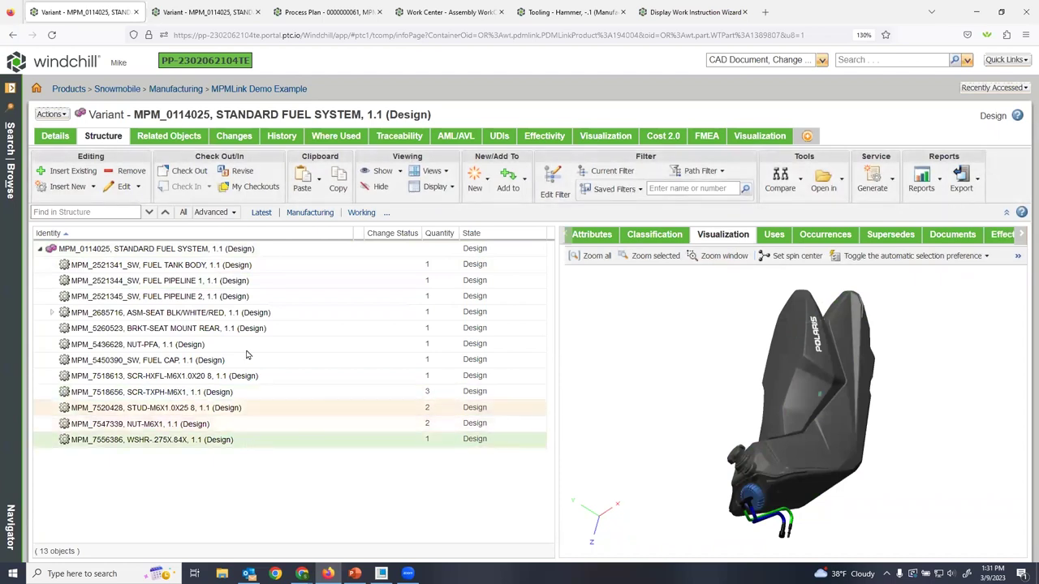
pyautogui.click(252, 248)
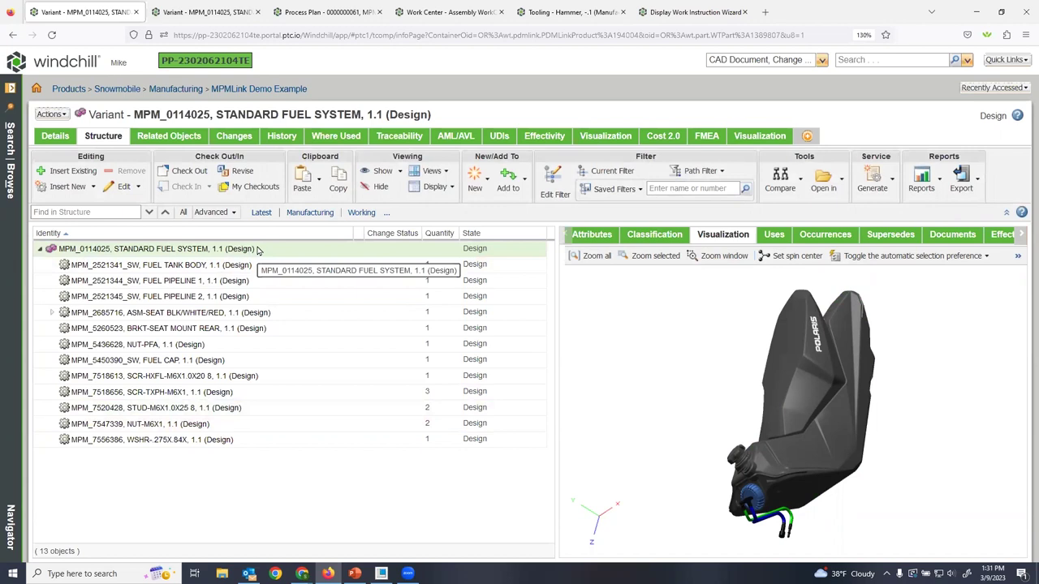
# Dismiss the variant's open-in actions unused and switch to the 1.2 Manufacturing version of STANDARD FUEL SYSTEM
pyautogui.rightClick(259, 252)
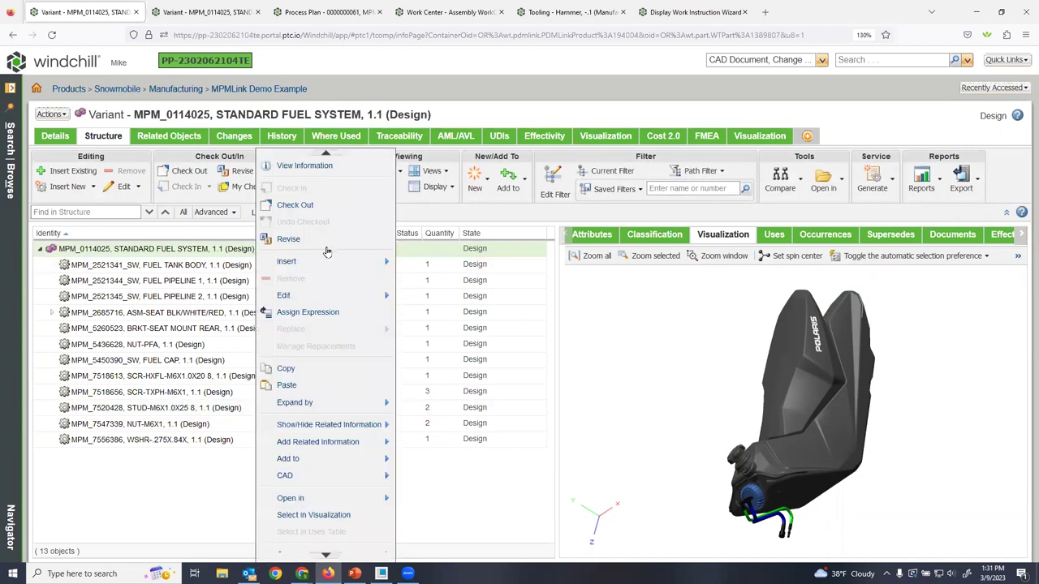
pyautogui.click(326, 555)
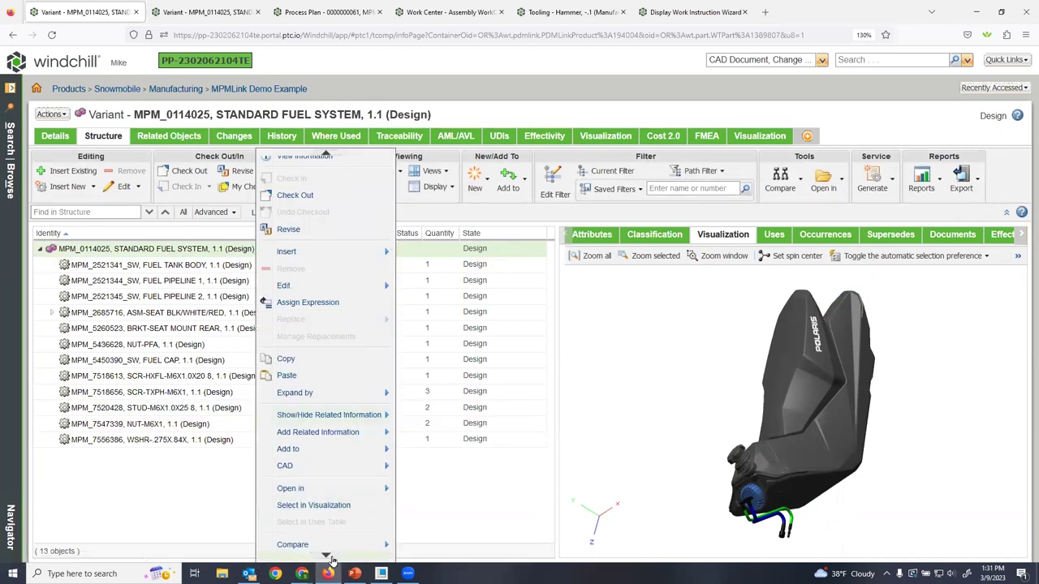
pyautogui.moveTo(333, 489)
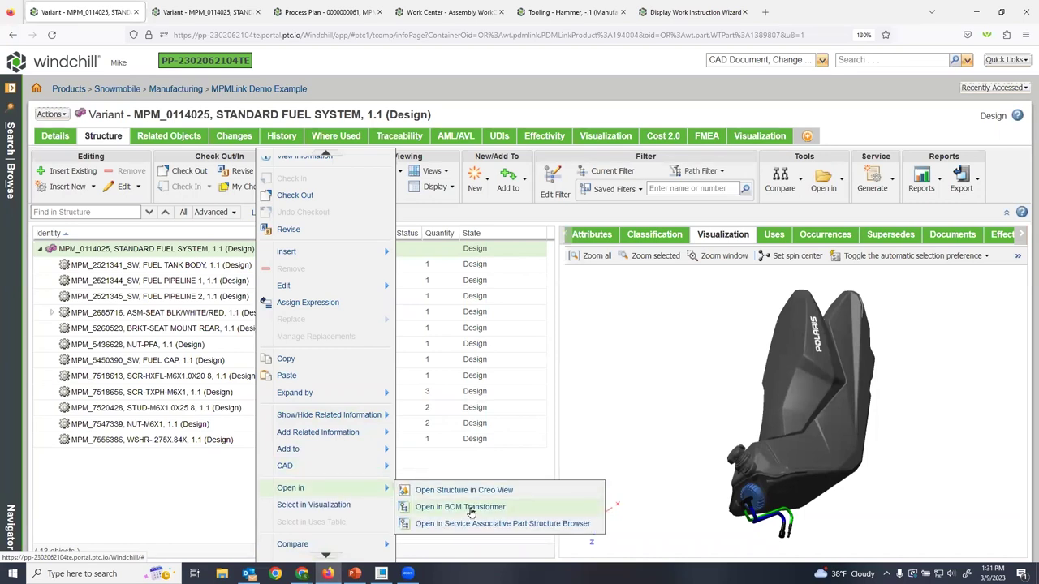
pyautogui.click(405, 57)
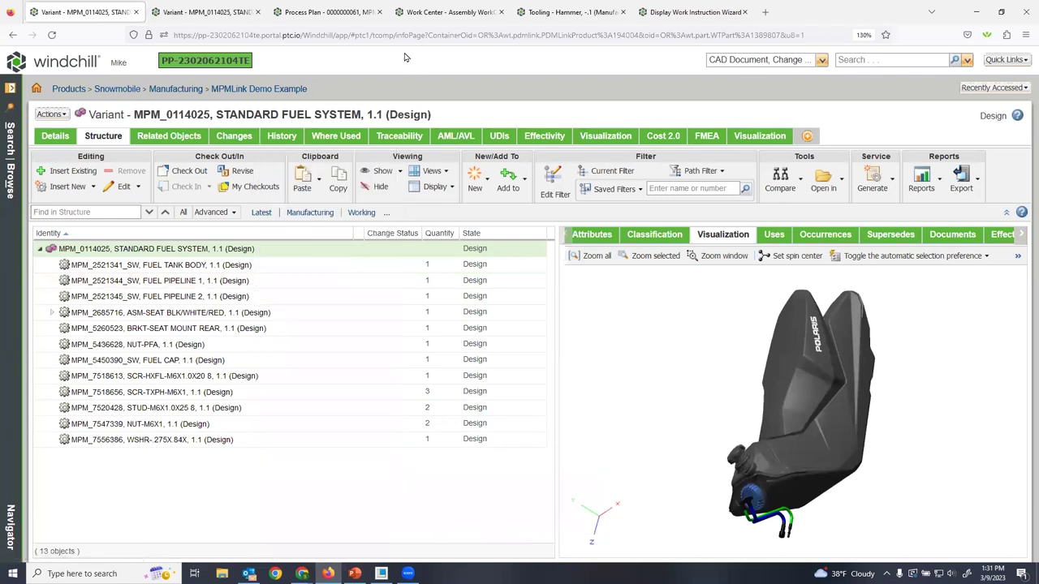
pyautogui.click(208, 13)
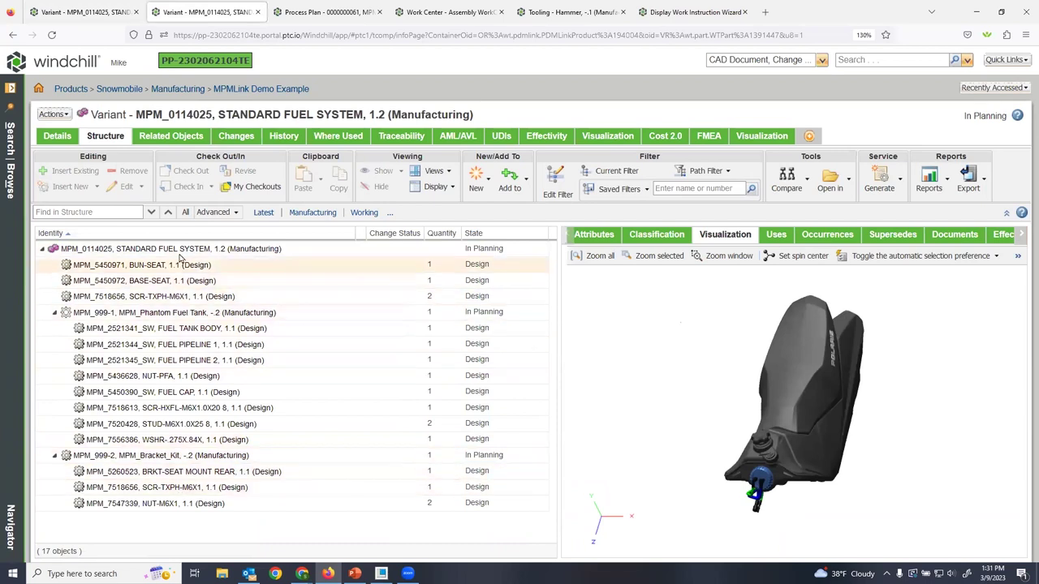
pyautogui.hotkey('ctrl', 'pageup')
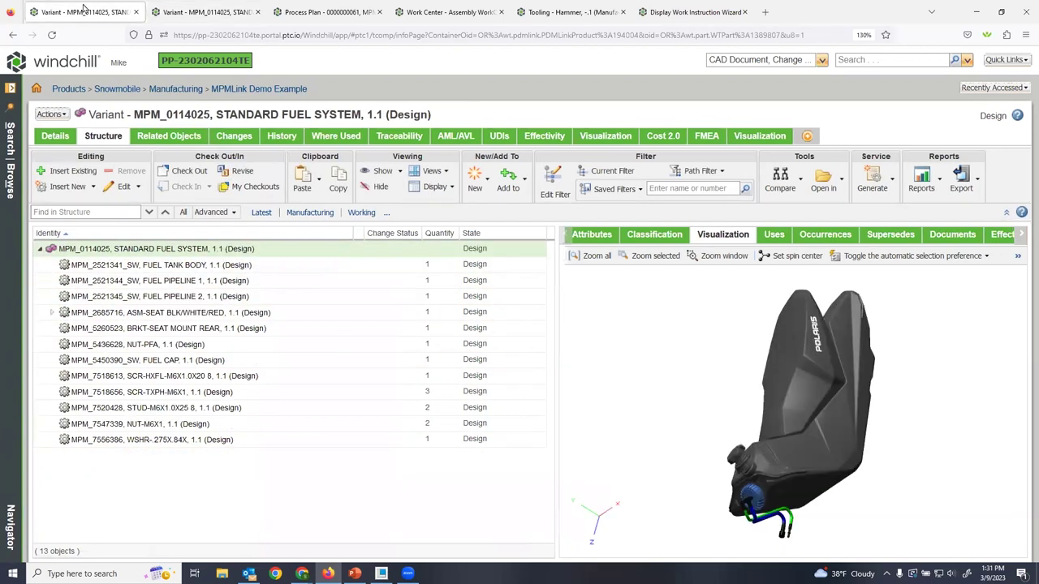
pyautogui.click(183, 12)
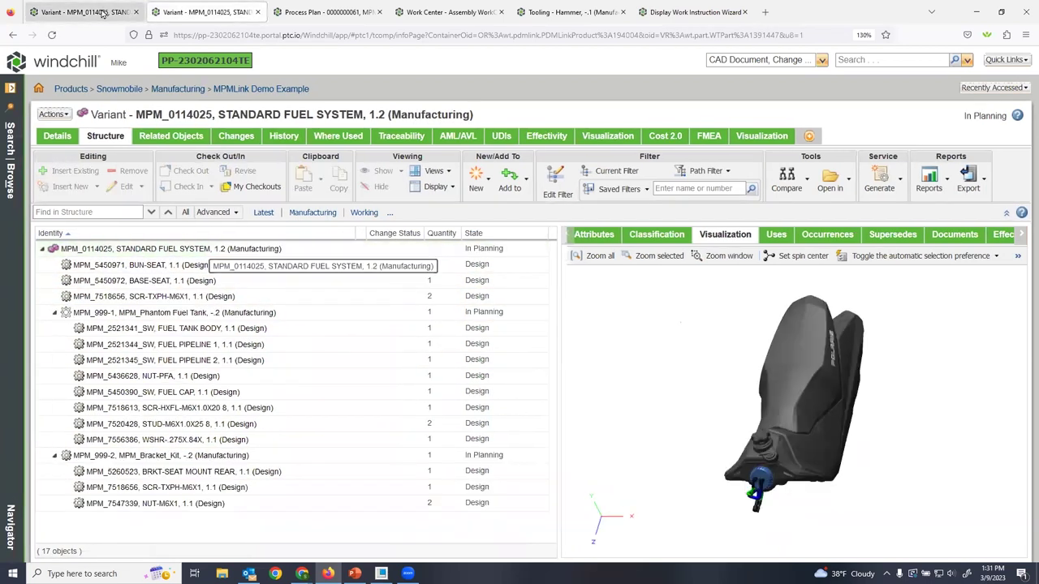
pyautogui.click(103, 13)
pyautogui.click(199, 15)
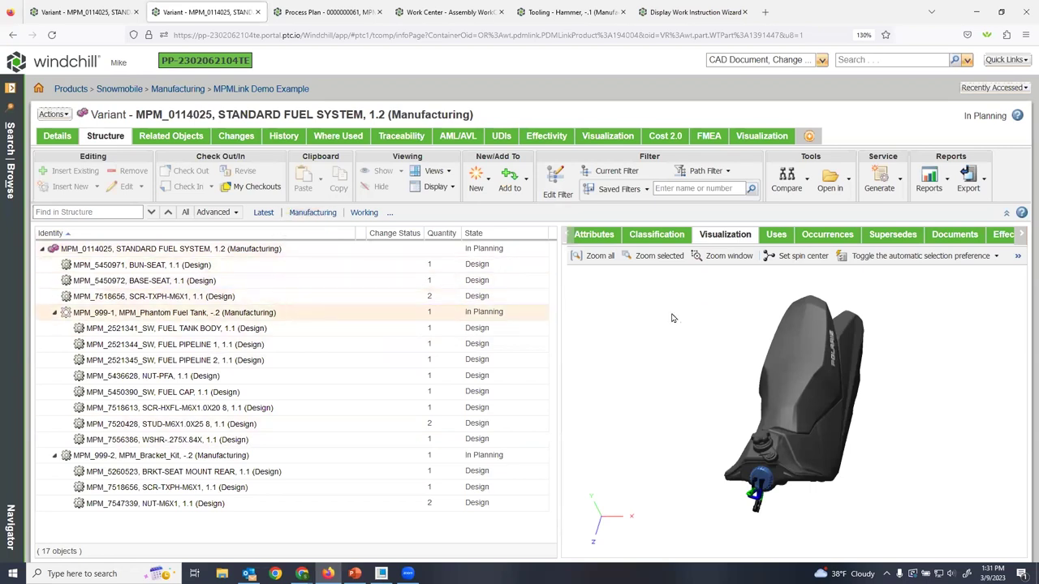
# Open Process Plan MPM_Standard Fuel System A.3 and enlarge the related manufacturing structure pane
pyautogui.click(306, 13)
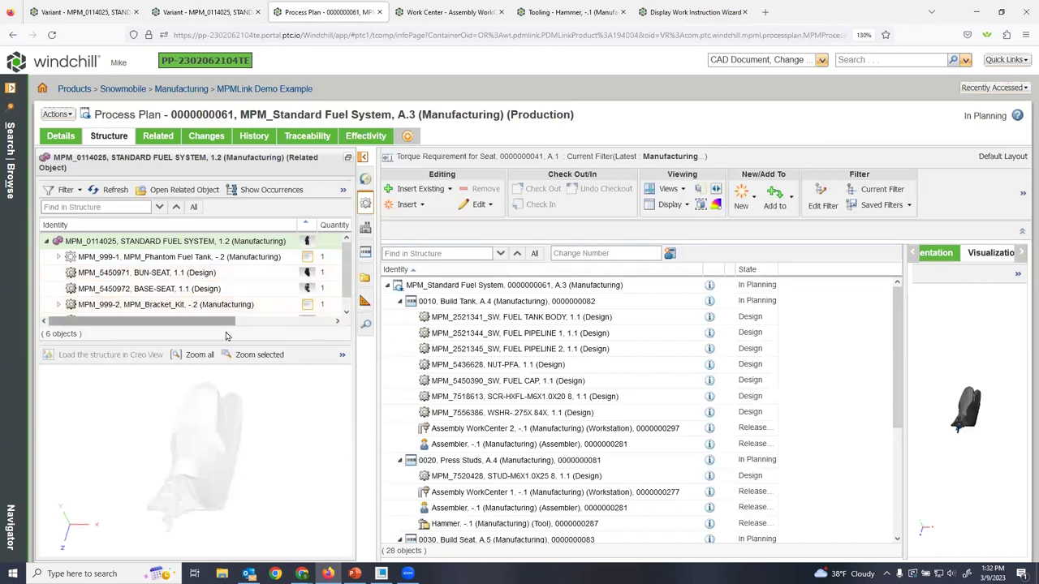
pyautogui.moveTo(227, 342); pyautogui.dragTo(228, 354)
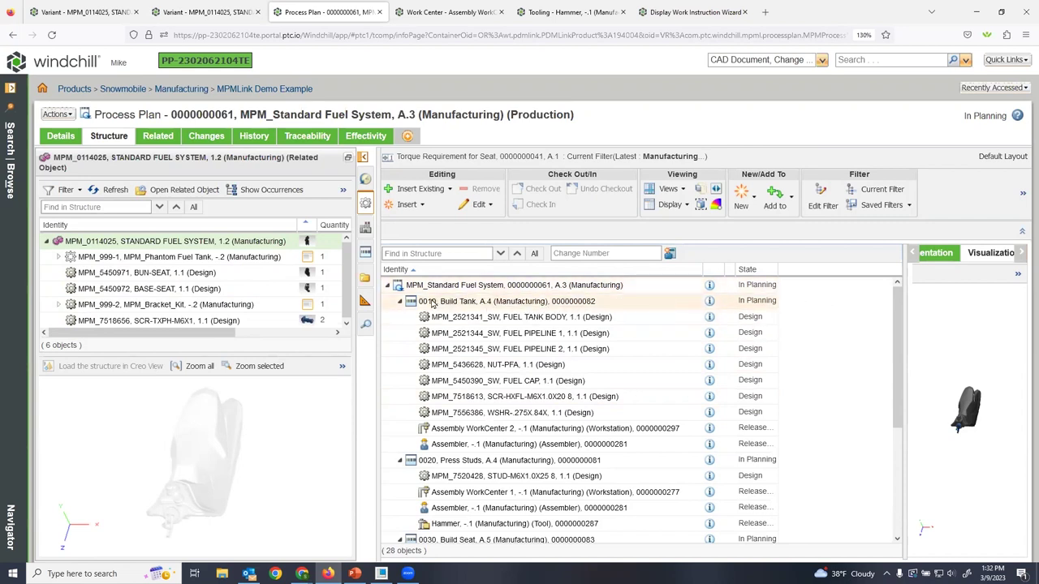
pyautogui.click(474, 302)
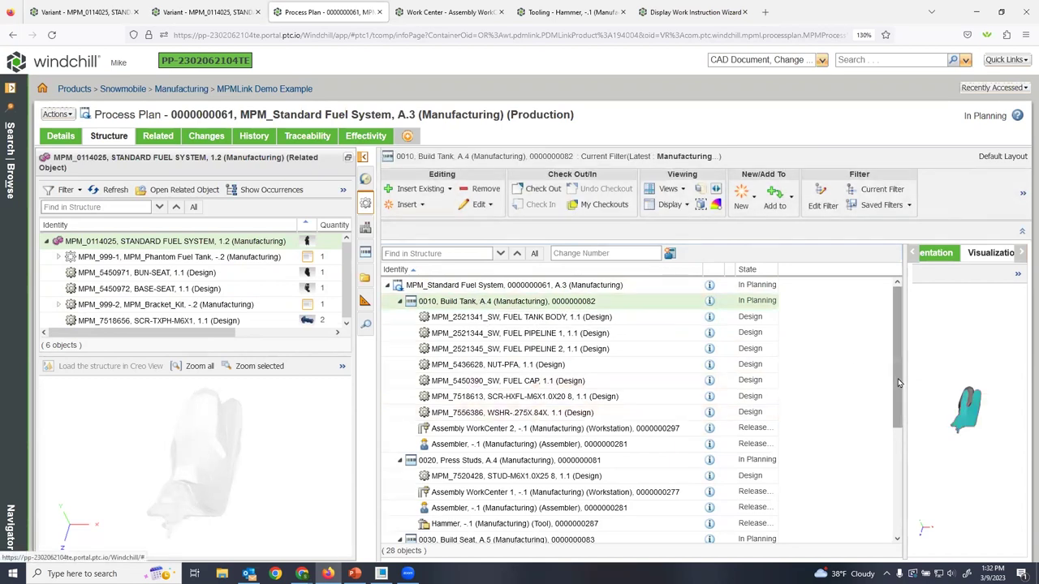
pyautogui.moveTo(899, 383); pyautogui.dragTo(865, 419)
pyautogui.click(548, 382)
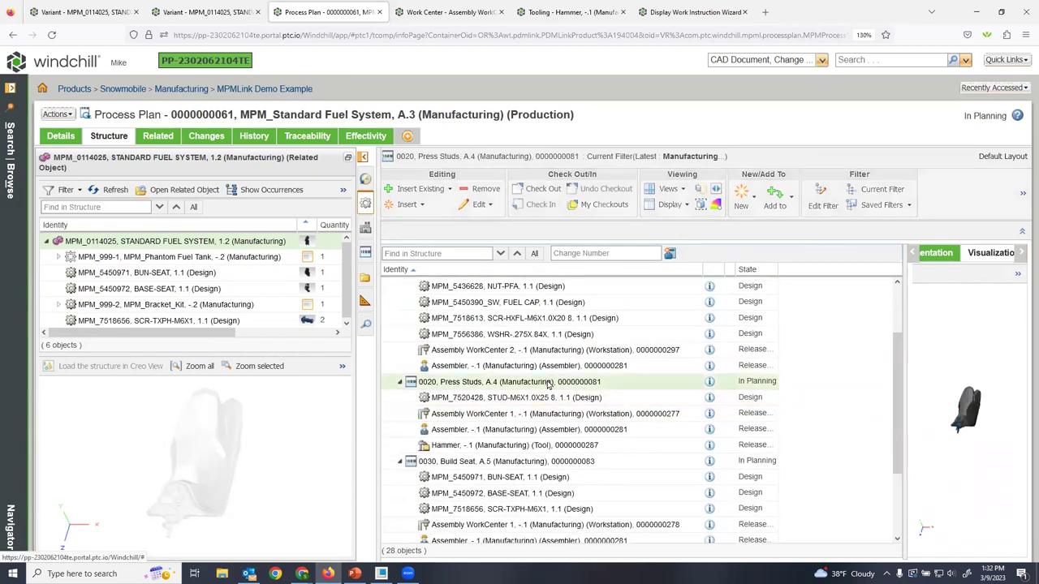
pyautogui.click(508, 461)
pyautogui.moveTo(898, 374); pyautogui.dragTo(899, 445)
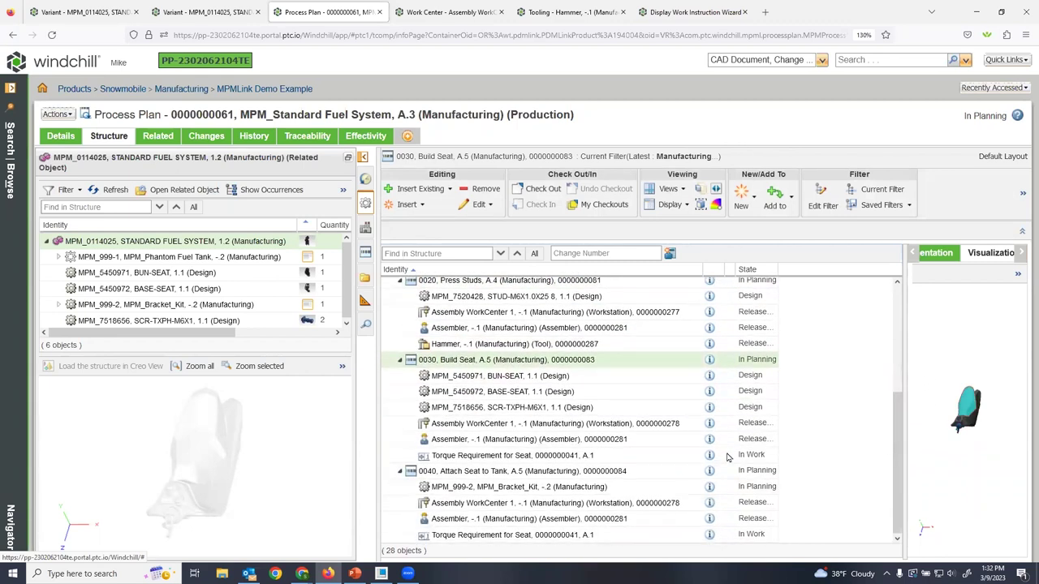
pyautogui.click(533, 475)
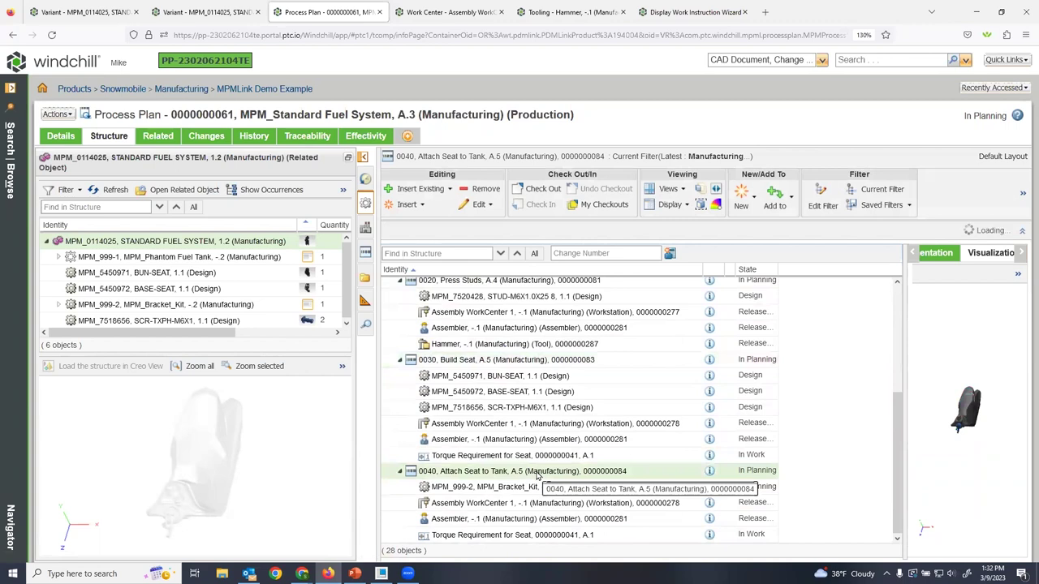
pyautogui.moveTo(898, 439); pyautogui.dragTo(903, 324)
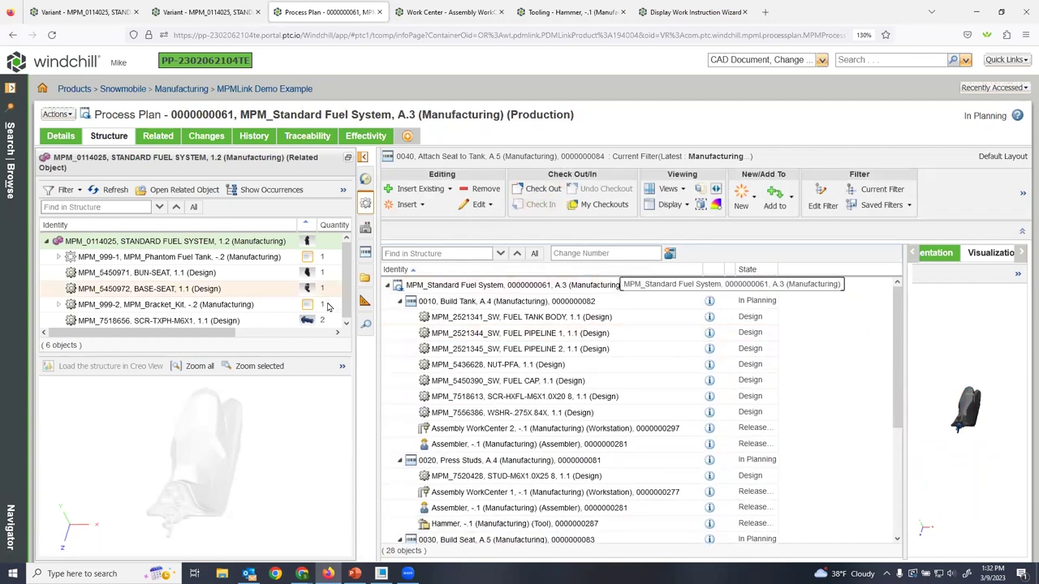
pyautogui.moveTo(271, 359); pyautogui.dragTo(274, 383)
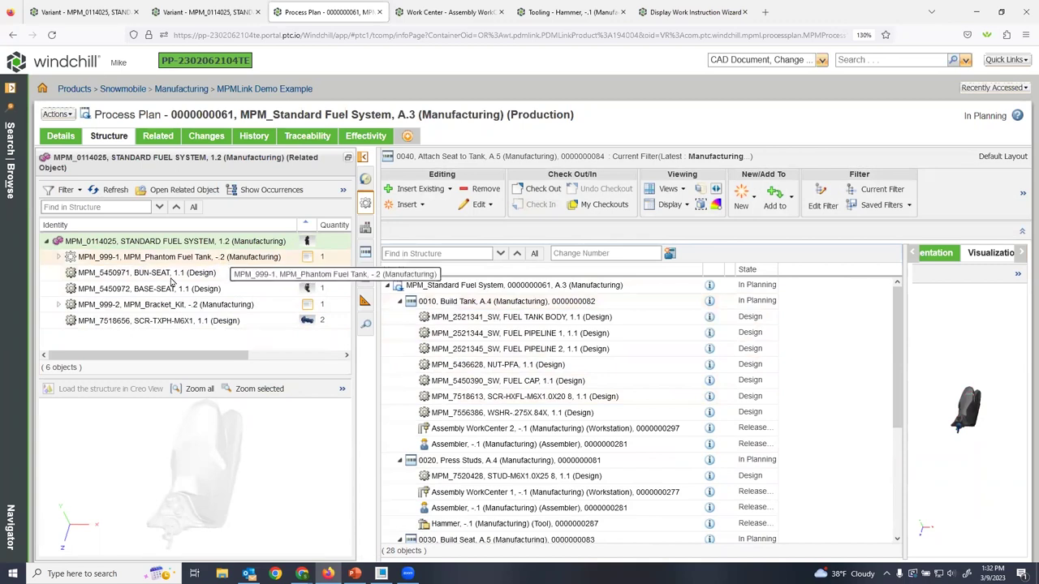
pyautogui.moveTo(191, 259); pyautogui.dragTo(247, 262)
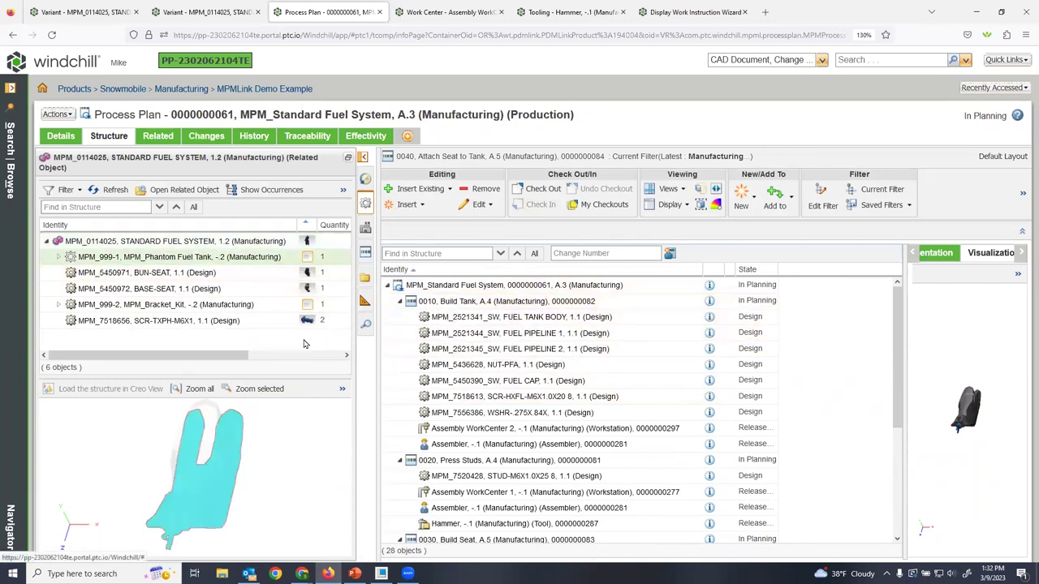
pyautogui.click(276, 463)
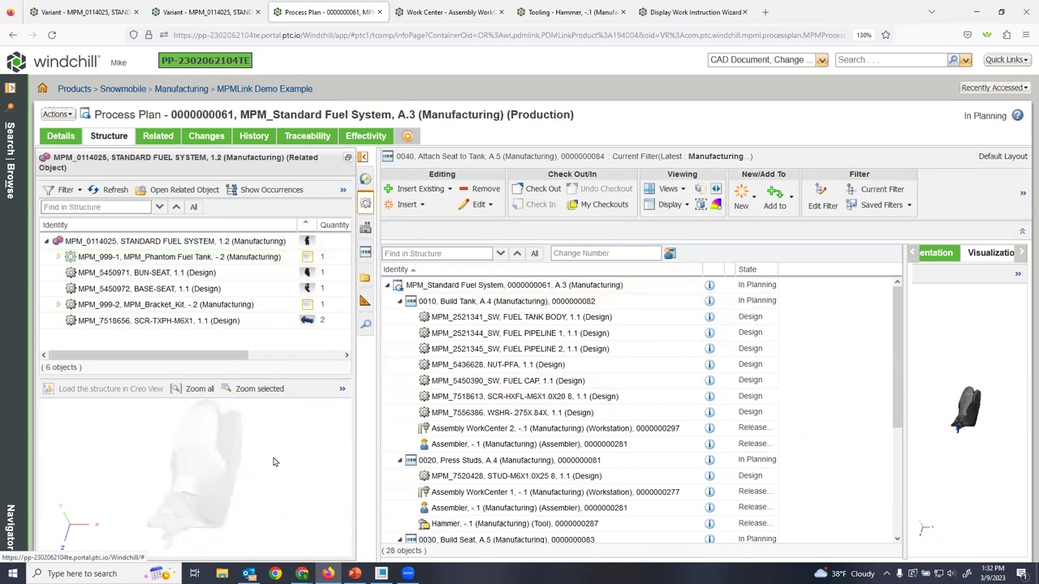
pyautogui.click(491, 309)
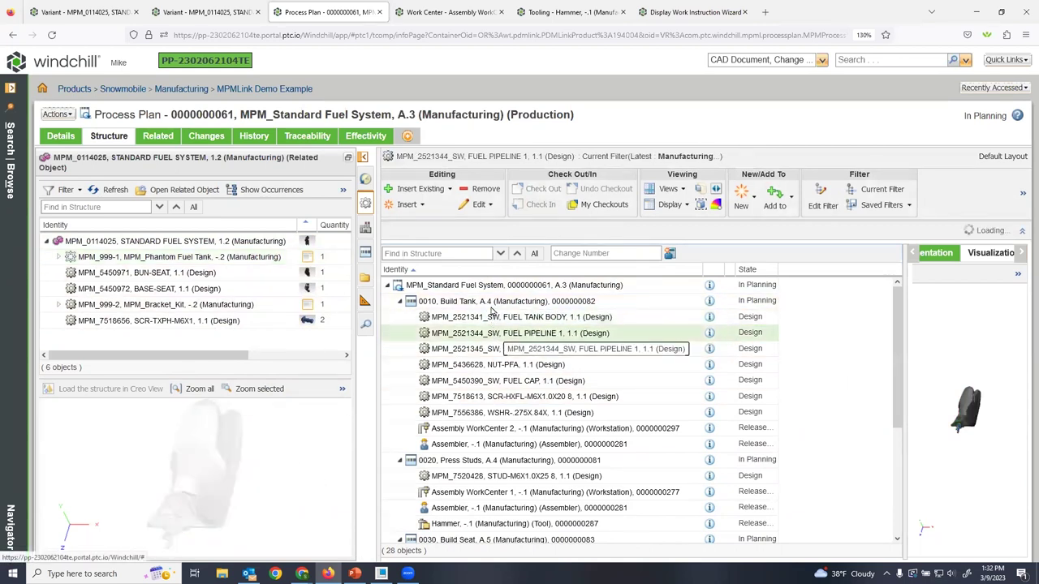
pyautogui.click(491, 316)
pyautogui.click(494, 333)
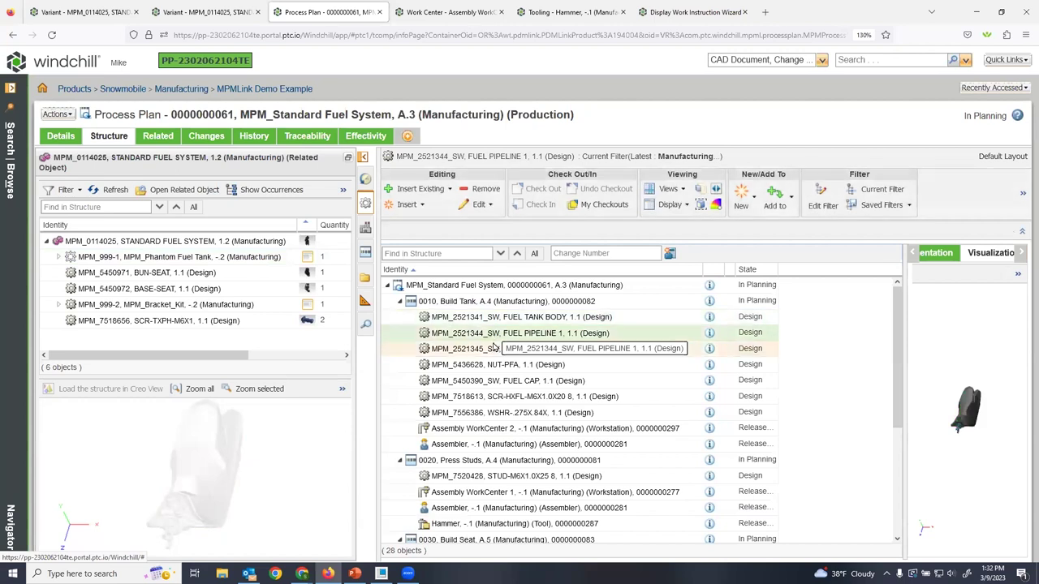
pyautogui.click(496, 349)
pyautogui.click(497, 365)
pyautogui.click(500, 396)
pyautogui.click(502, 412)
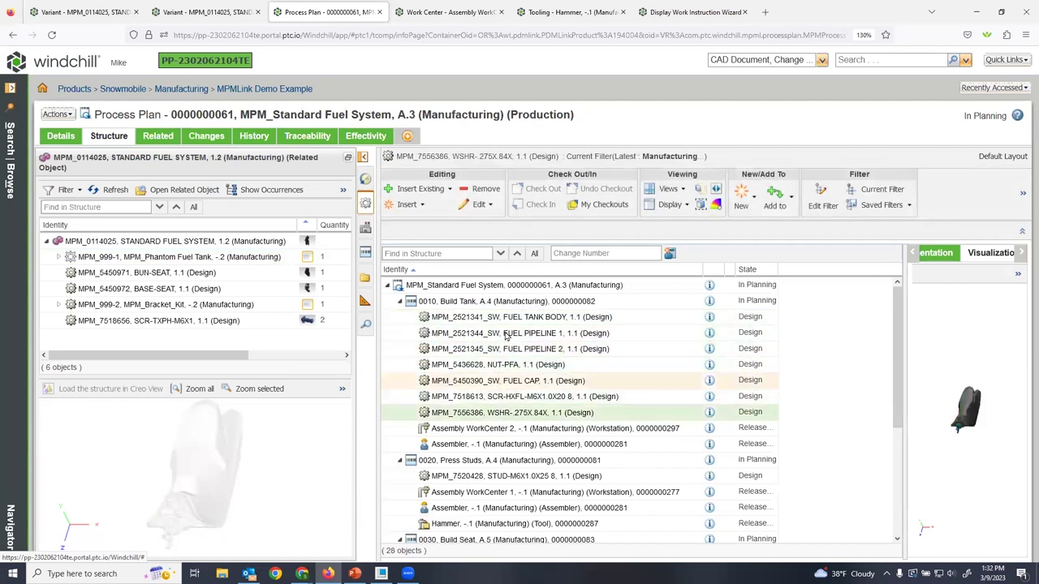
pyautogui.scroll(-2, 504, 341)
pyautogui.scroll(2, 496, 332)
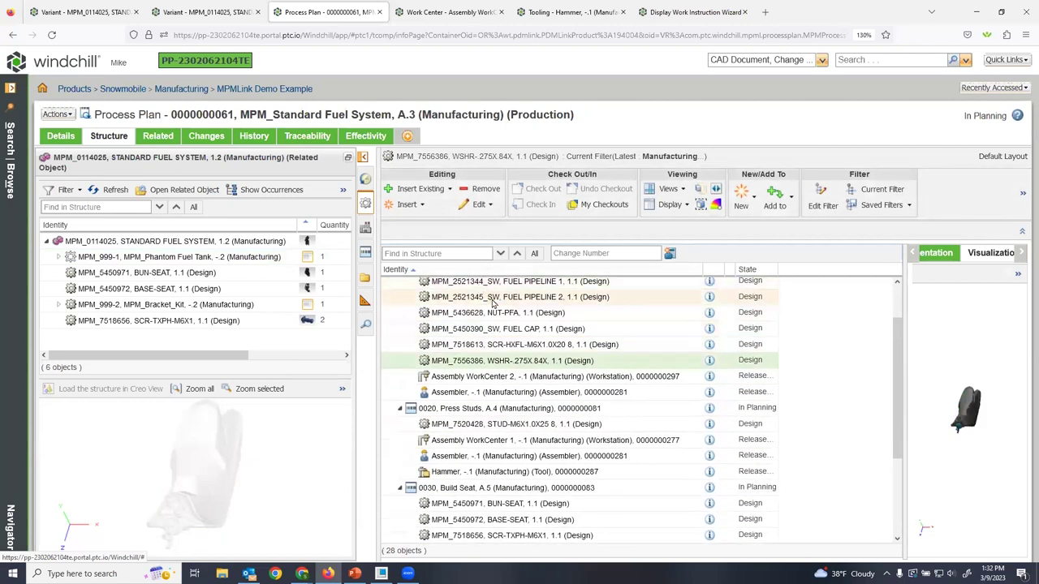
pyautogui.scroll(2, 491, 349)
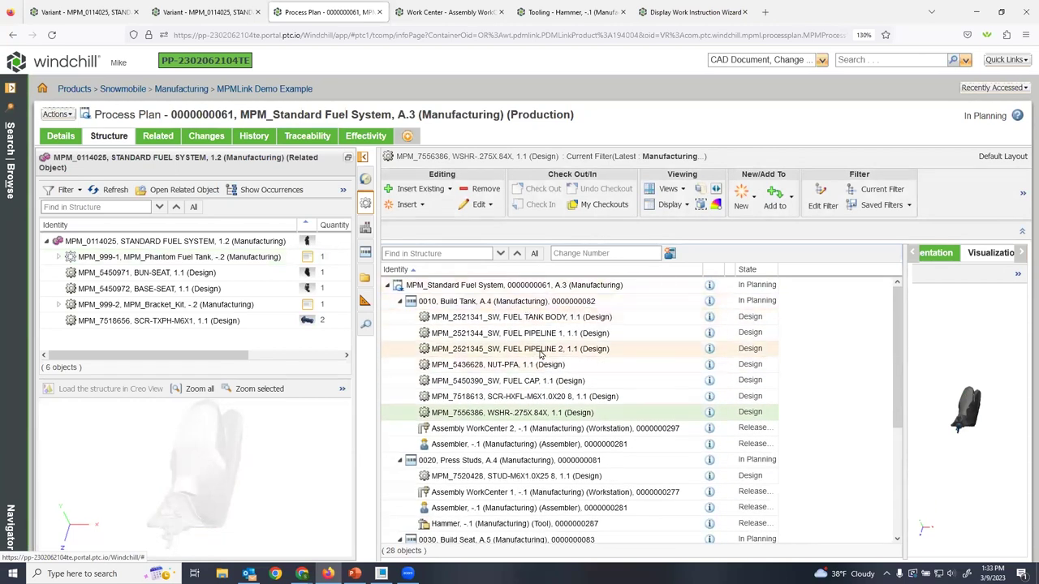
pyautogui.click(466, 430)
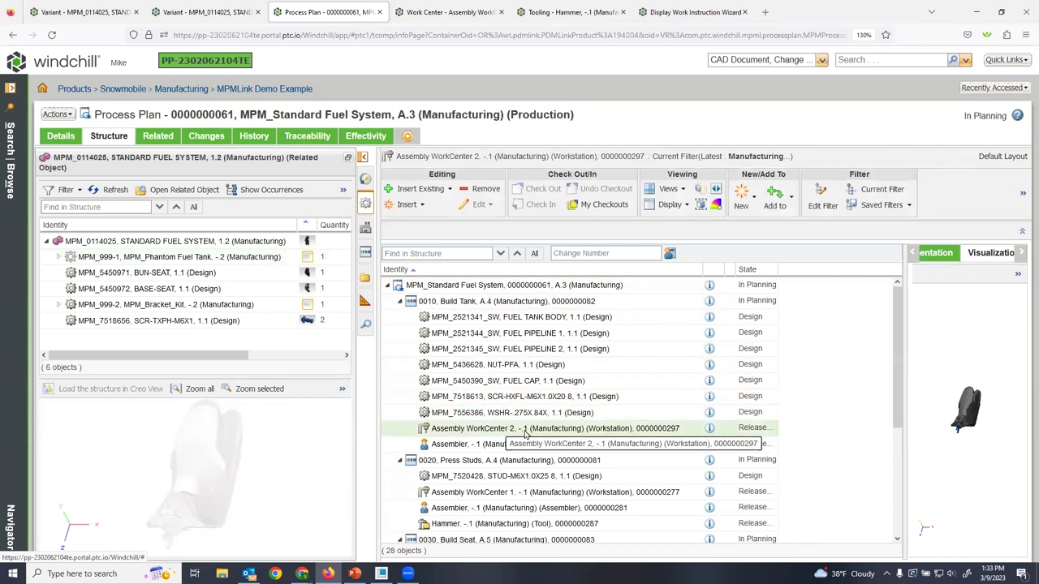
# Check Assembly WorkCenter 2 details, then select operation 0020's Hammer tool and view its tooling details
pyautogui.click(449, 12)
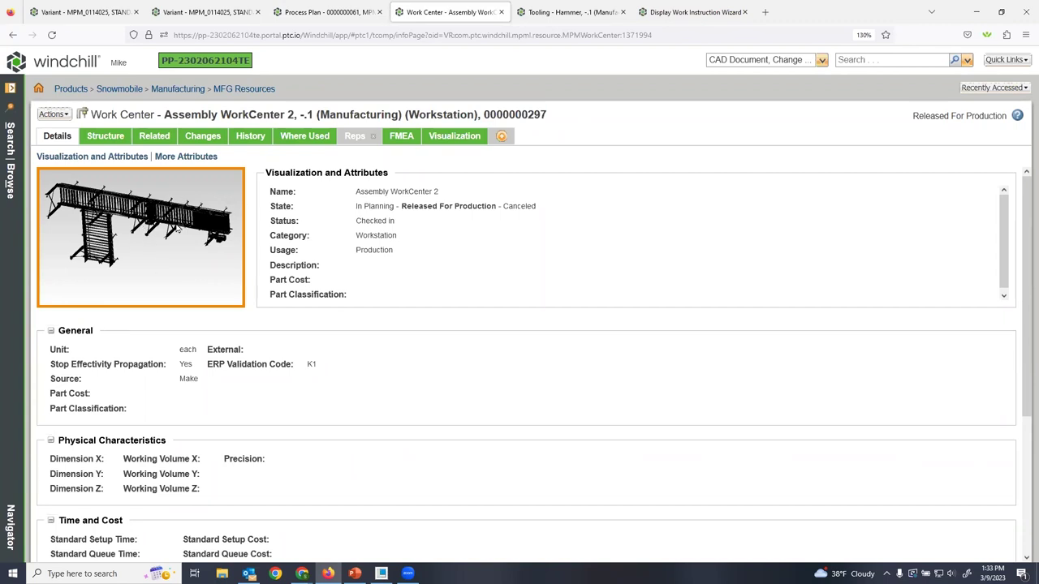
pyautogui.click(330, 12)
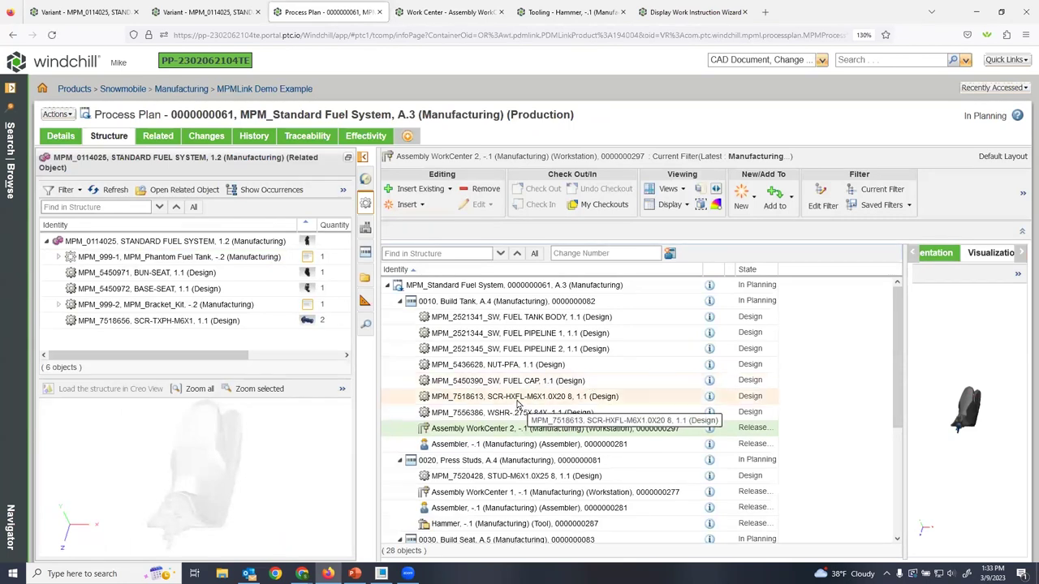
pyautogui.scroll(-1, 517, 404)
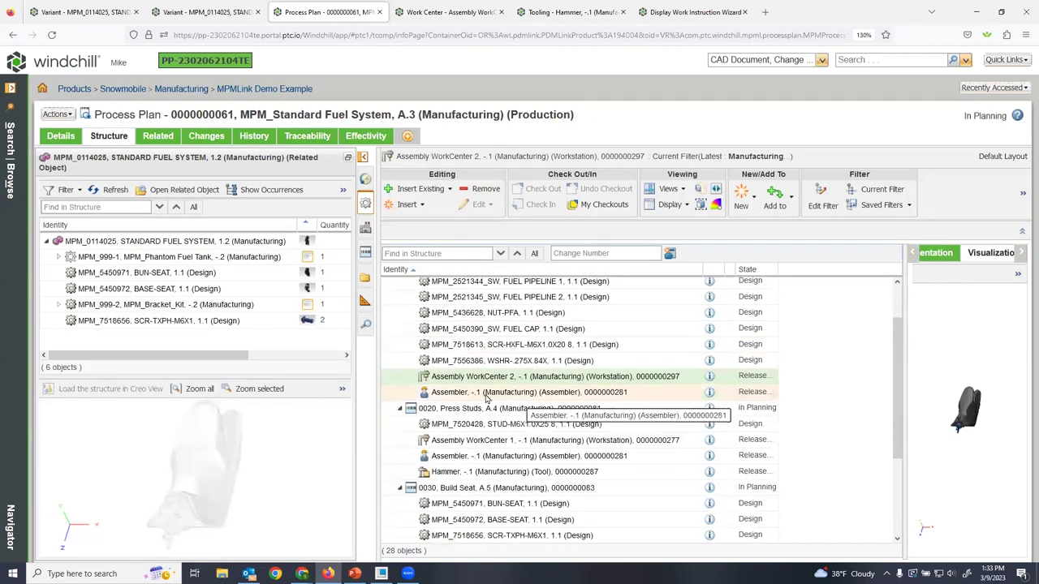
pyautogui.scroll(-1, 491, 390)
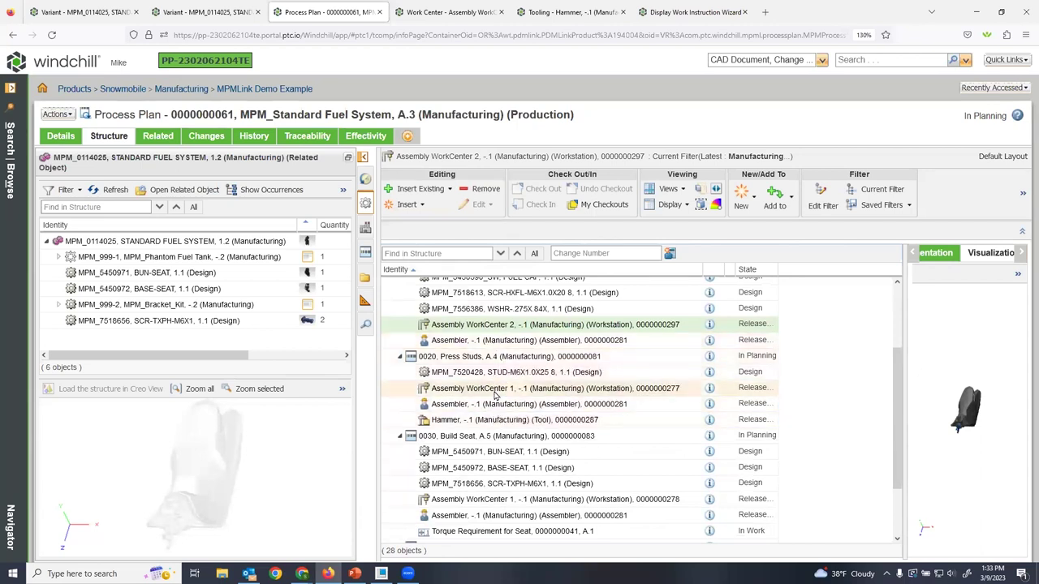
pyautogui.click(490, 421)
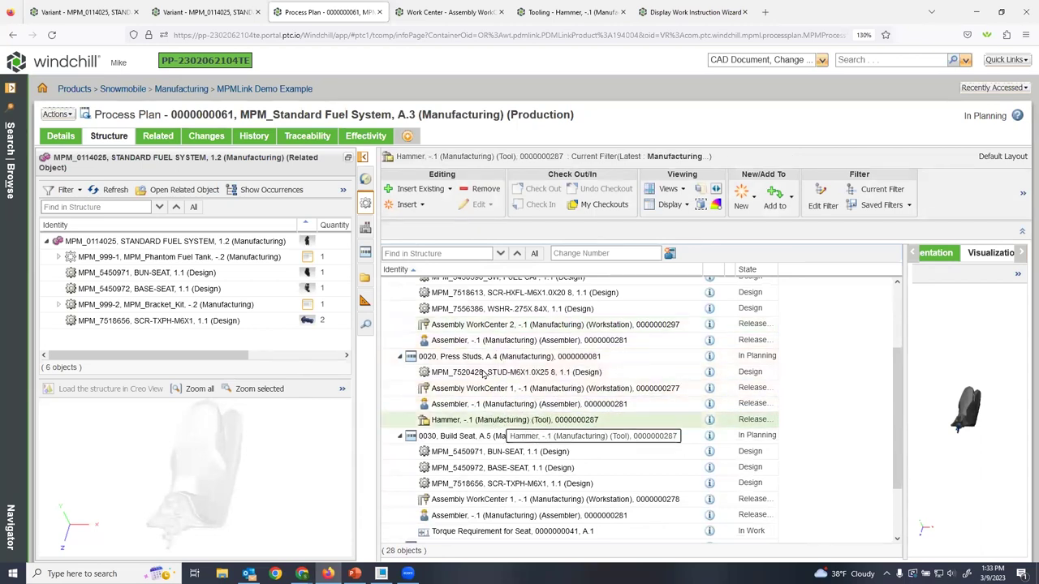
pyautogui.click(576, 11)
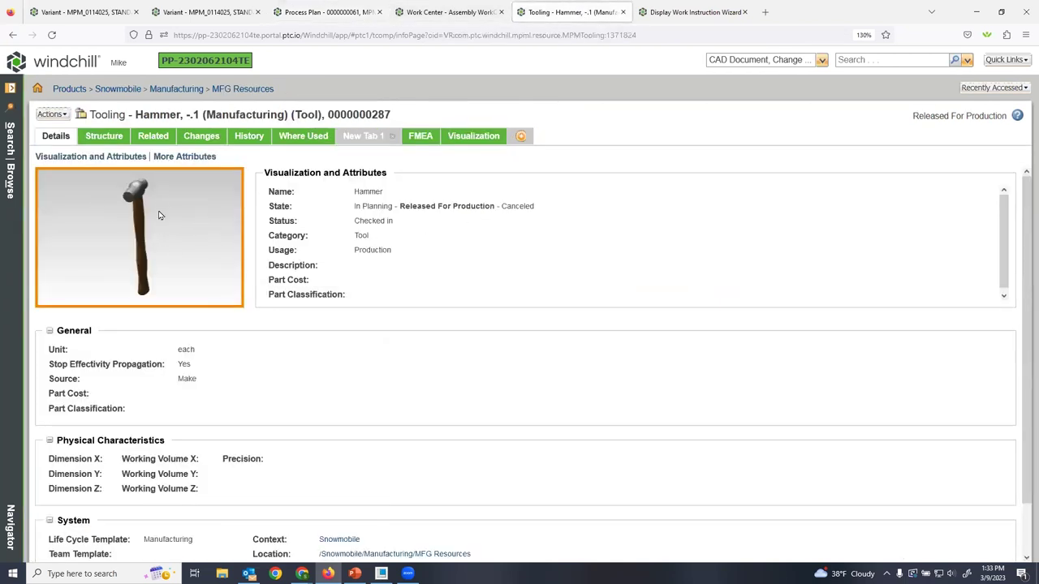
pyautogui.click(465, 12)
# Scroll the process plan structure and select Torque Requirement for Seat under operation 0030
pyautogui.scroll(-2, 617, 381)
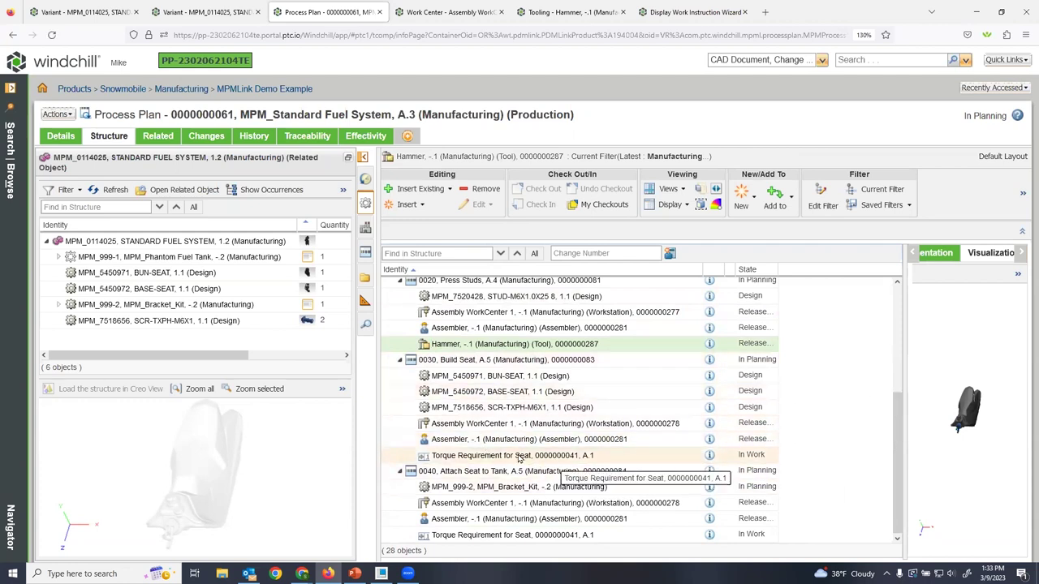
pyautogui.click(462, 458)
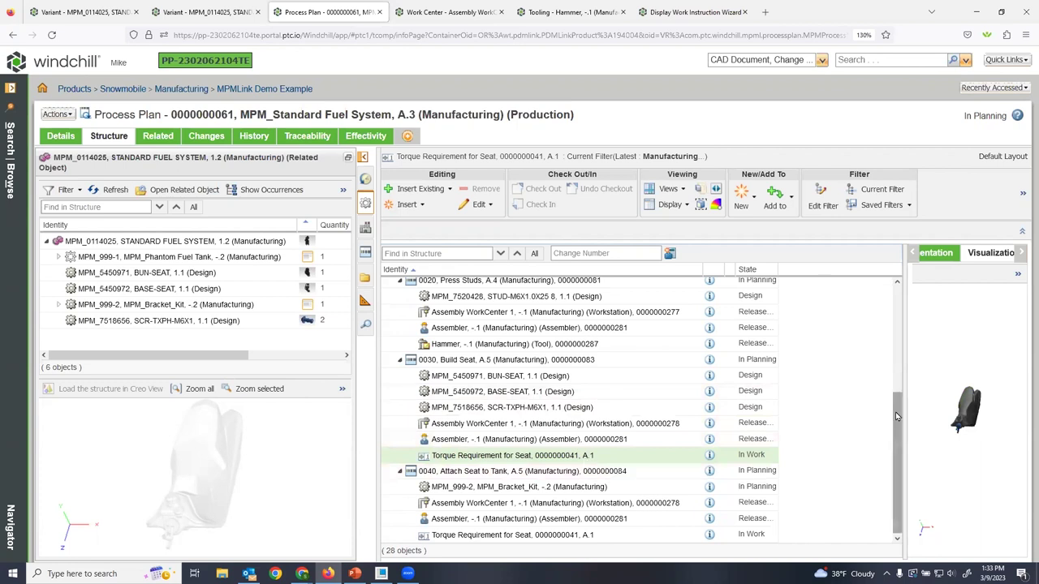
pyautogui.moveTo(896, 453); pyautogui.dragTo(899, 331)
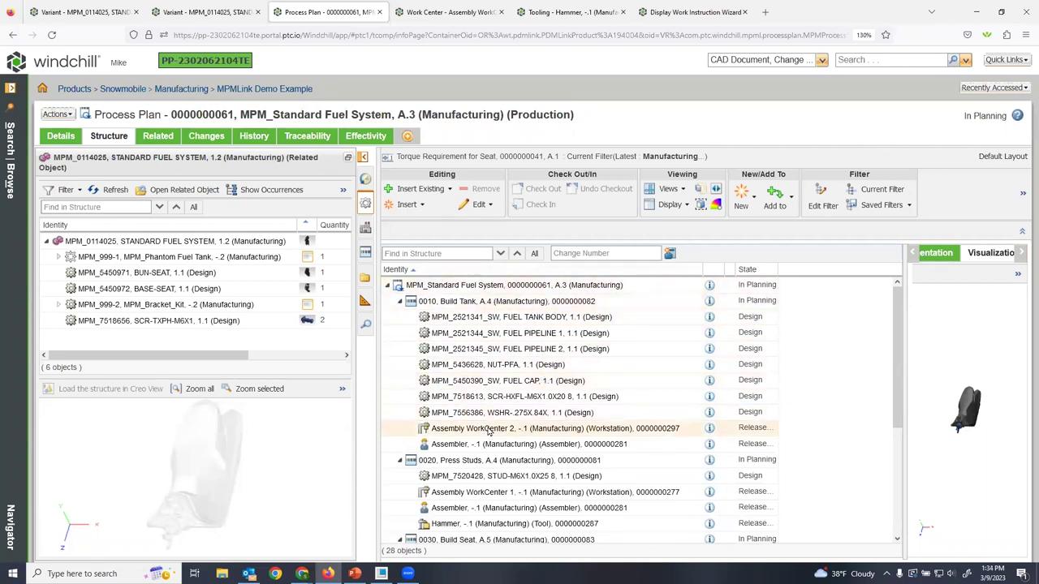
pyautogui.scroll(-4, 493, 414)
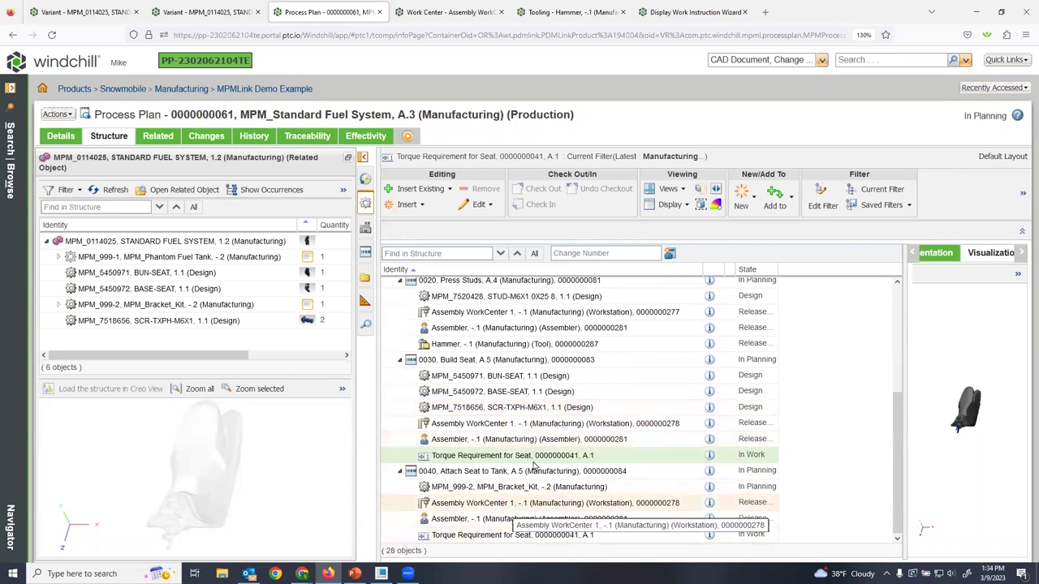
pyautogui.scroll(4, 586, 369)
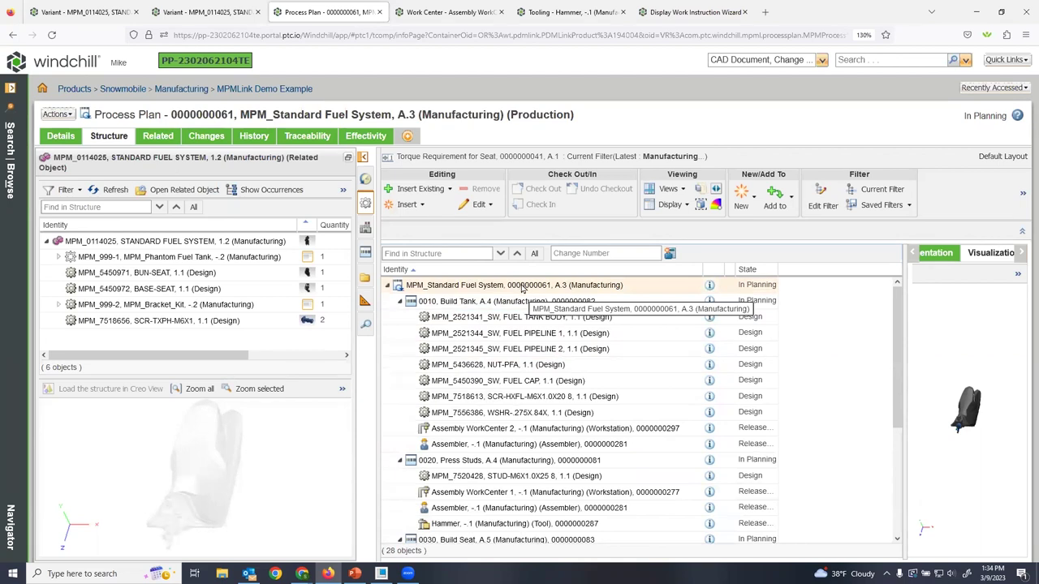
# Generate work instructions for the whole Standard Fuel System process plan from its root
pyautogui.rightClick(523, 288)
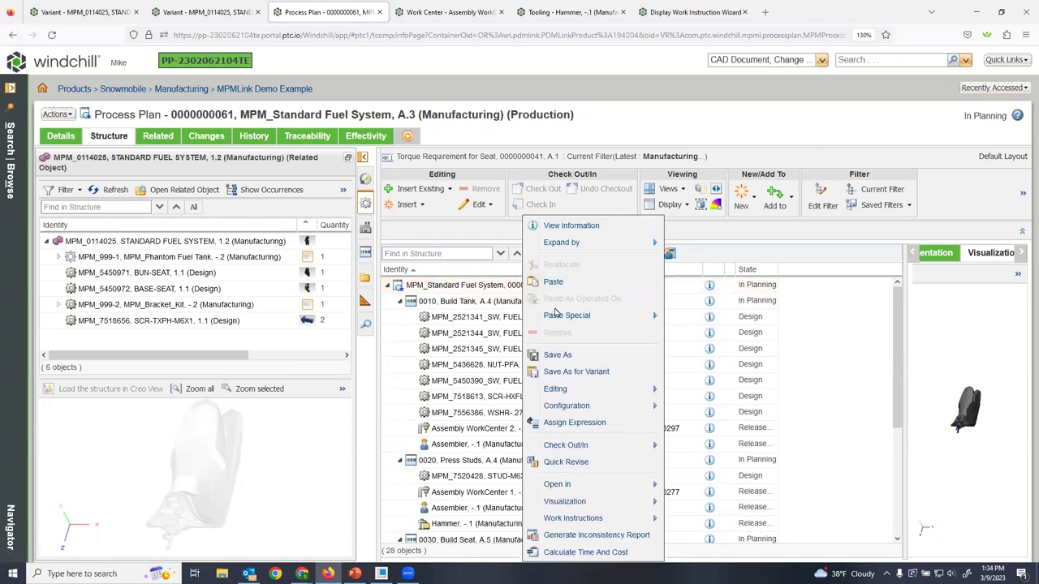
pyautogui.moveTo(607, 516)
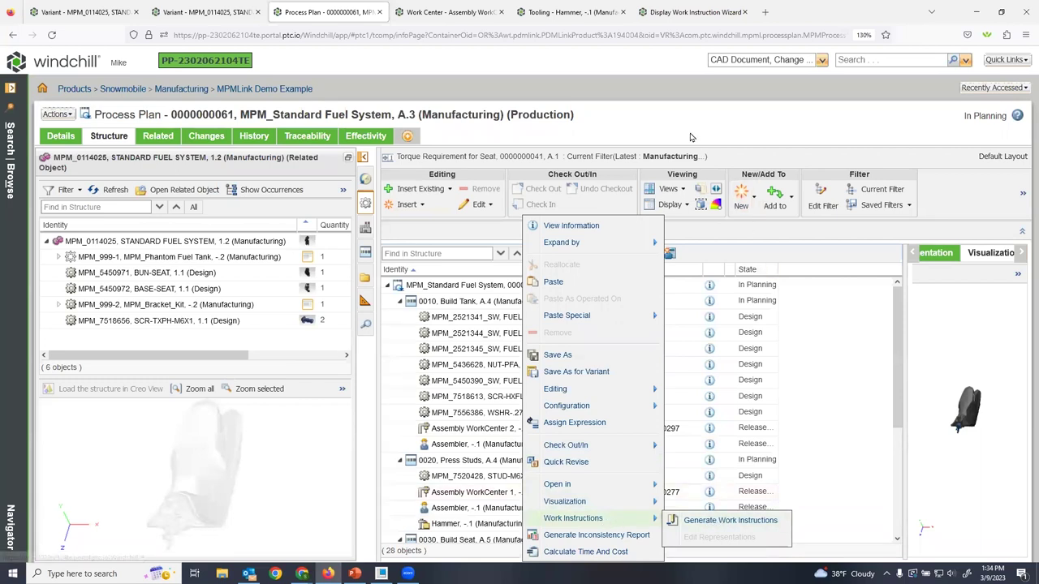
pyautogui.click(722, 520)
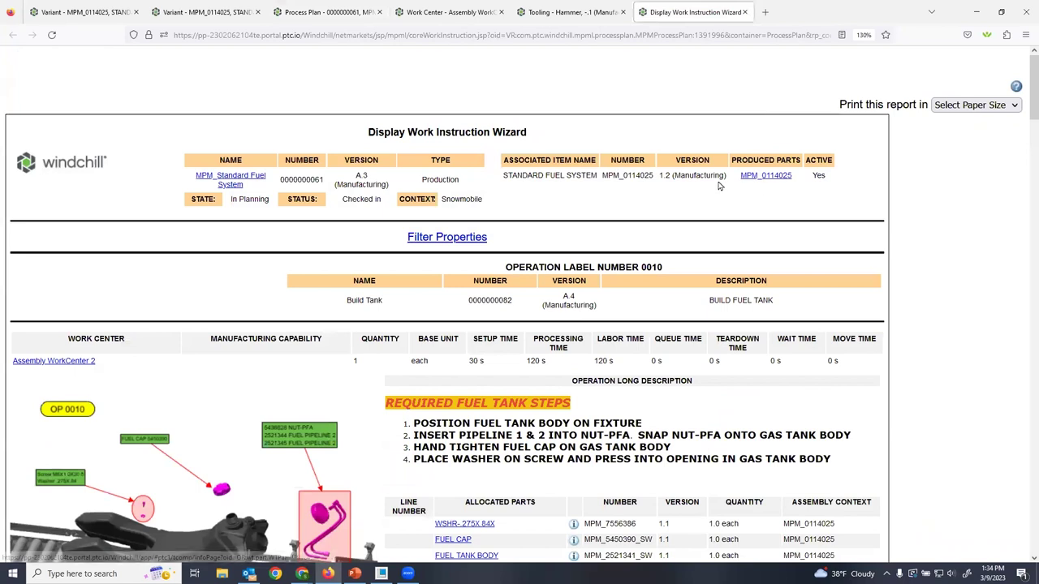
pyautogui.scroll(-2, 717, 181)
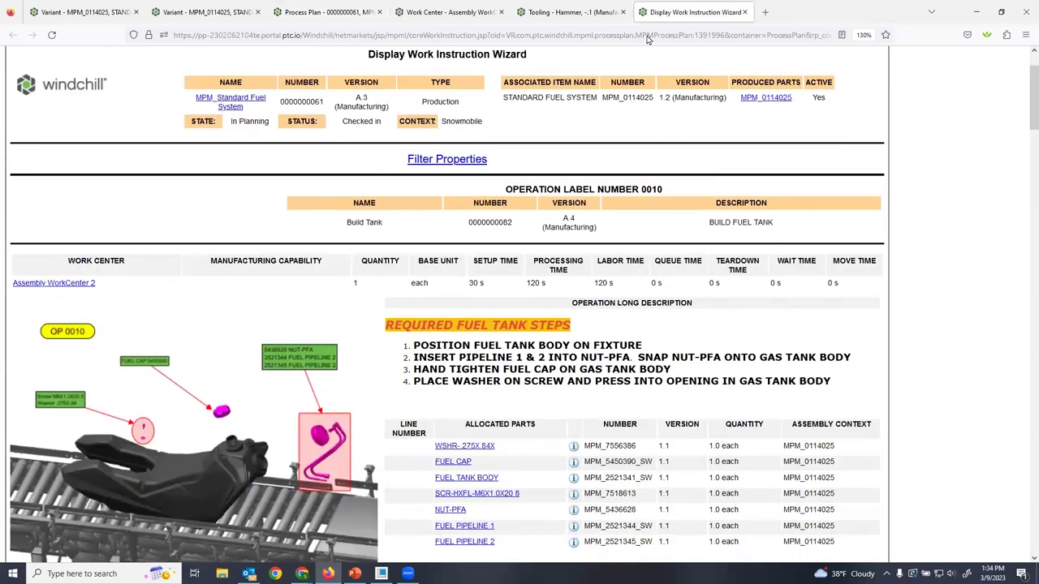
pyautogui.scroll(-6, 467, 245)
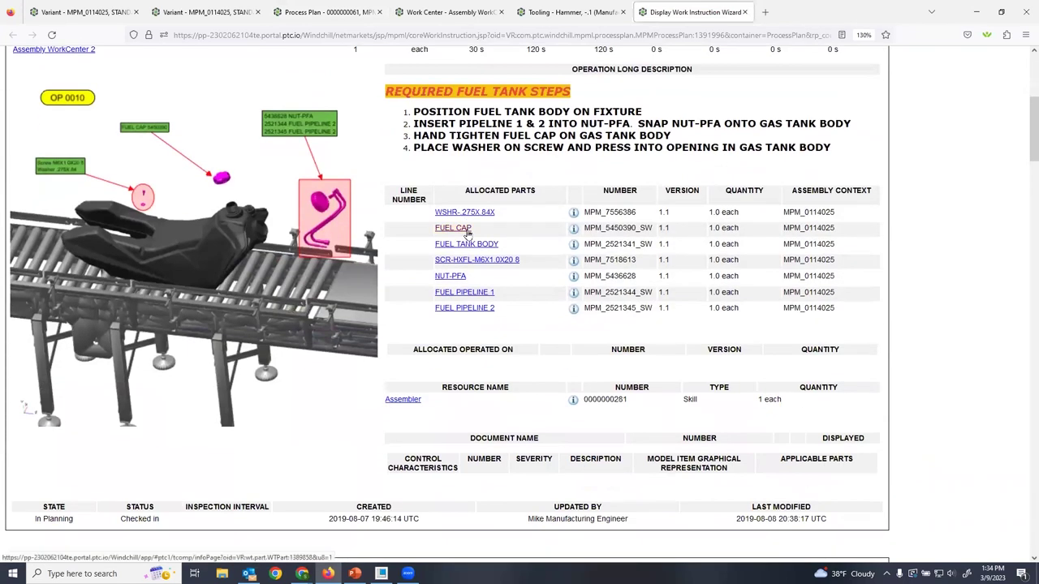
pyautogui.scroll(2, 465, 230)
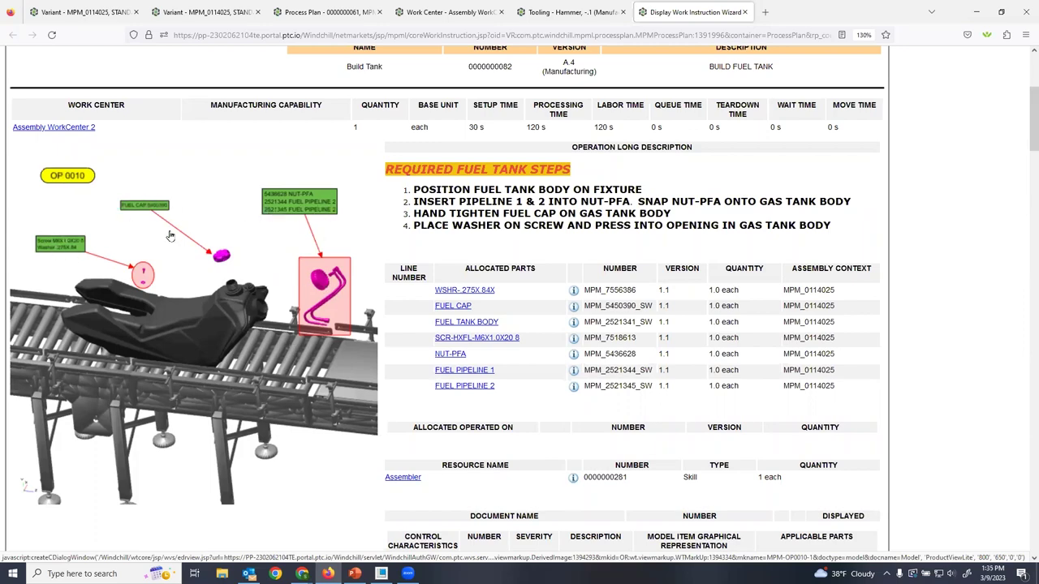
# Scroll through operations 0010–0040 in the report, marking operation 0020's 2 PLACES note
pyautogui.scroll(-5, 524, 231)
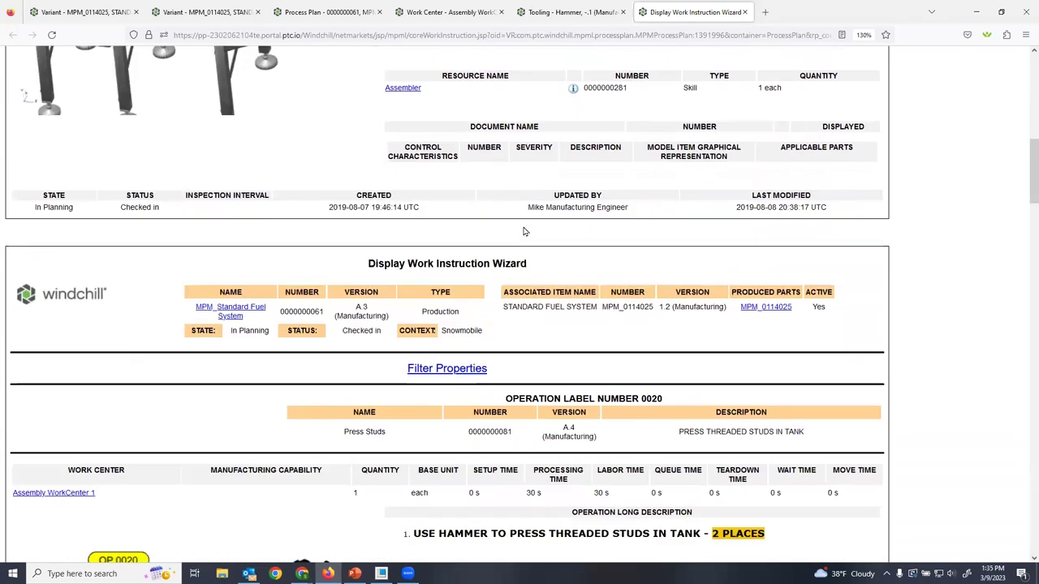
pyautogui.scroll(-5, 523, 232)
pyautogui.scroll(-1, 524, 232)
pyautogui.scroll(1, 524, 232)
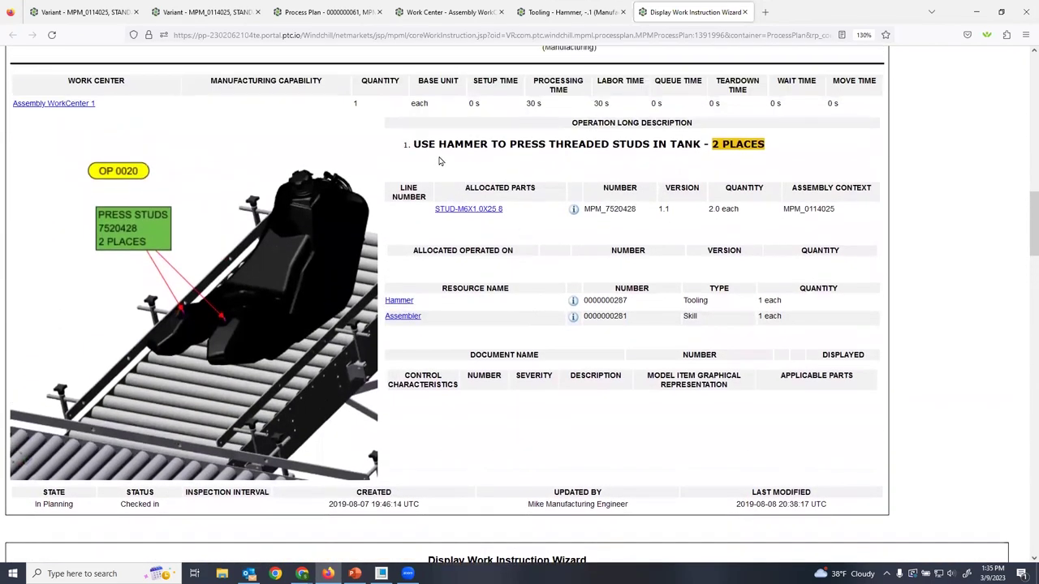
pyautogui.moveTo(413, 143); pyautogui.dragTo(795, 150)
pyautogui.click(795, 150)
pyautogui.scroll(-12, 497, 265)
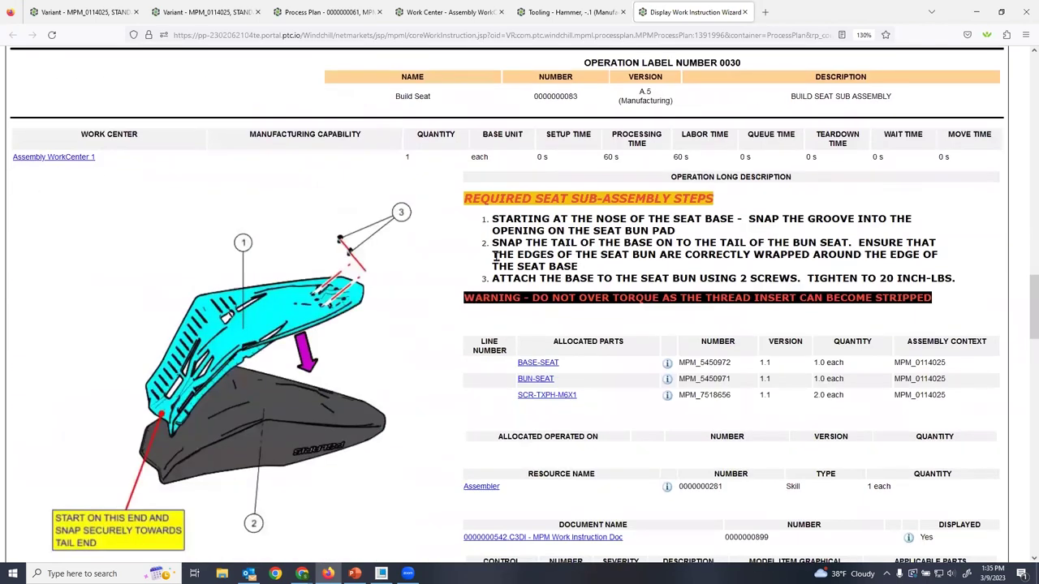
pyautogui.scroll(1, 497, 260)
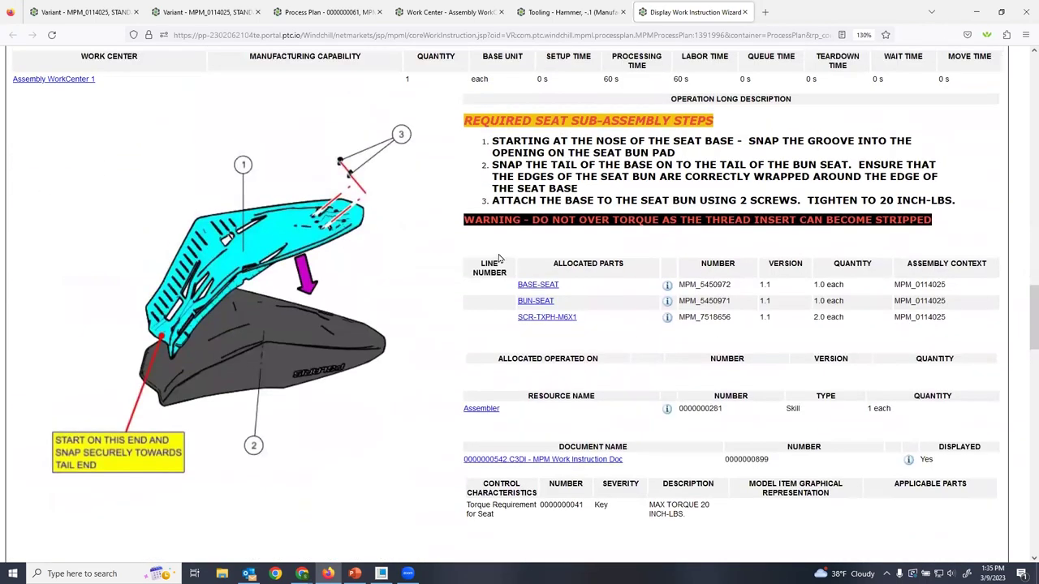
pyautogui.scroll(-10, 499, 258)
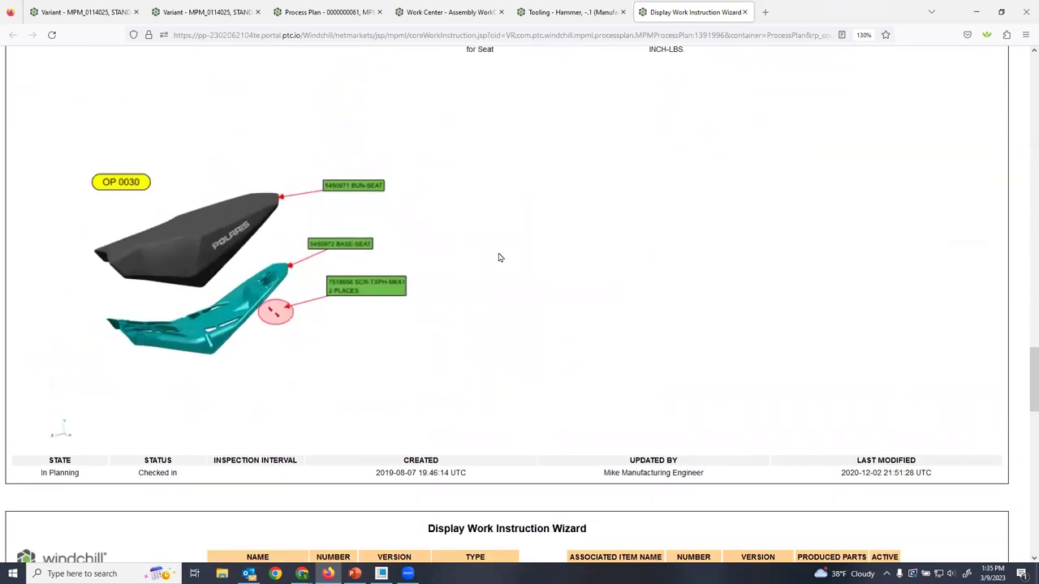
pyautogui.scroll(-6, 499, 257)
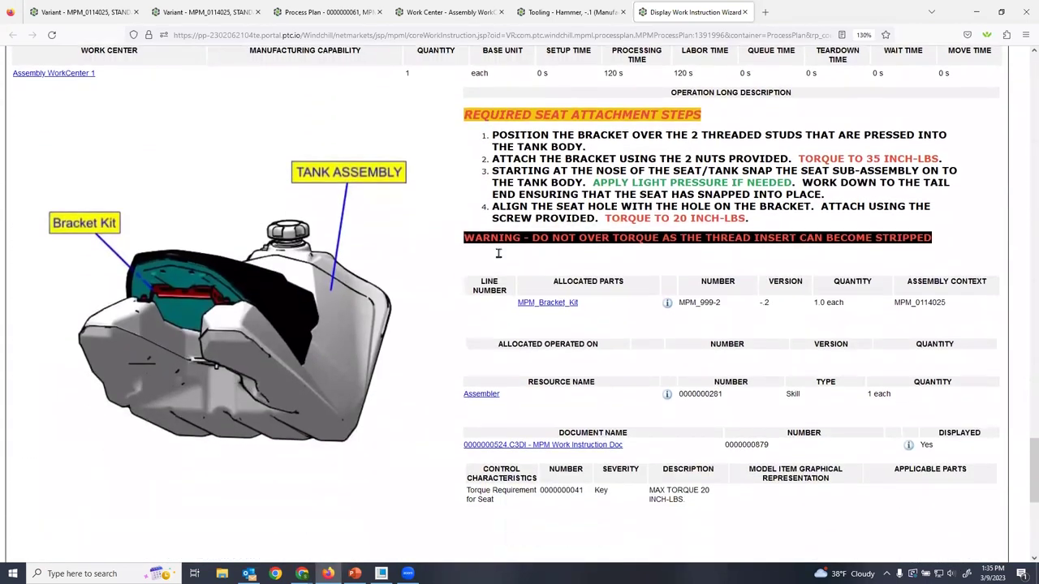
pyautogui.scroll(-3, 499, 257)
pyautogui.scroll(5, 499, 257)
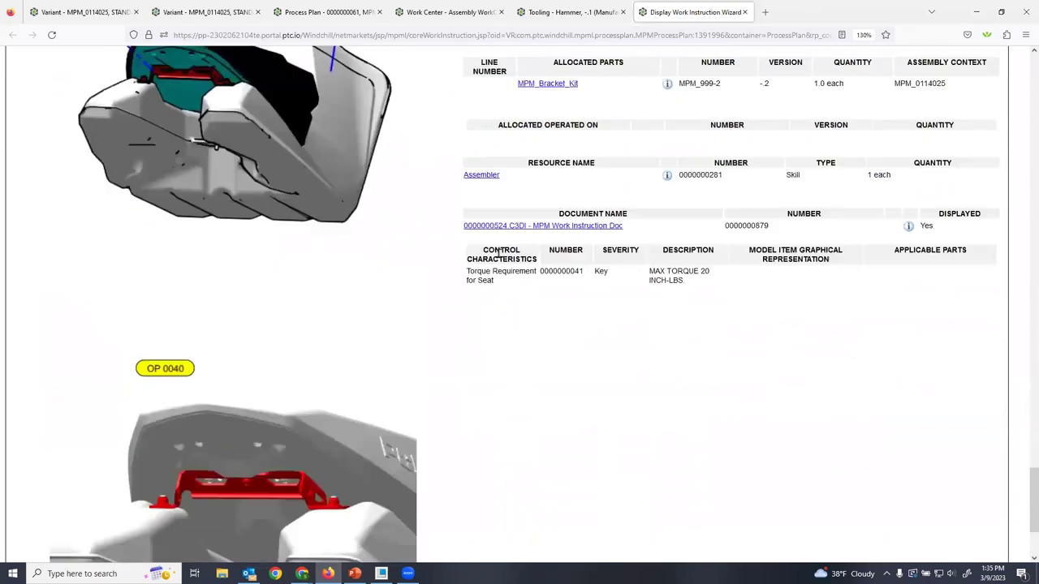
pyautogui.scroll(15, 500, 257)
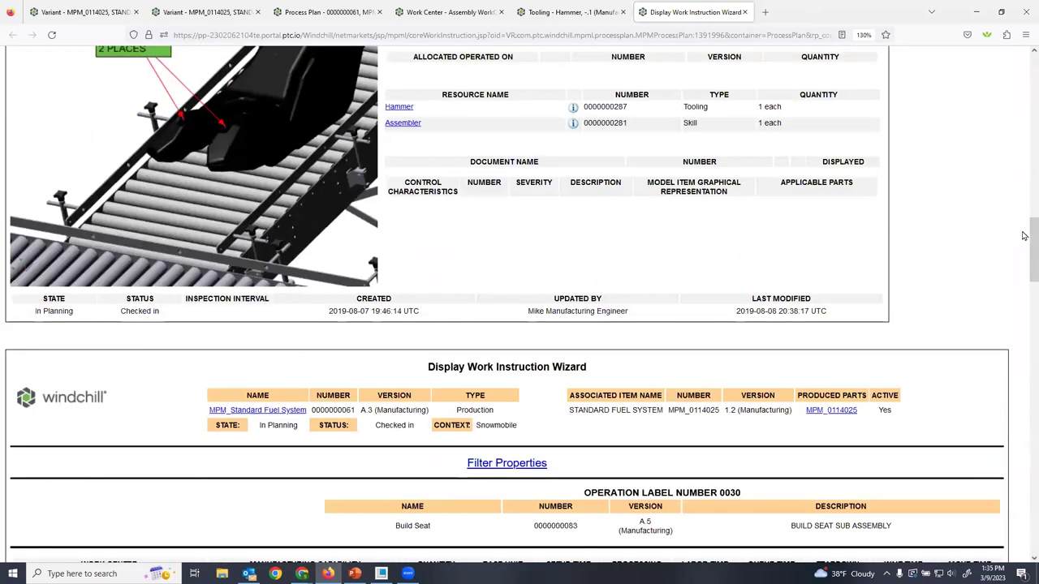
pyautogui.scroll(10, 1025, 205)
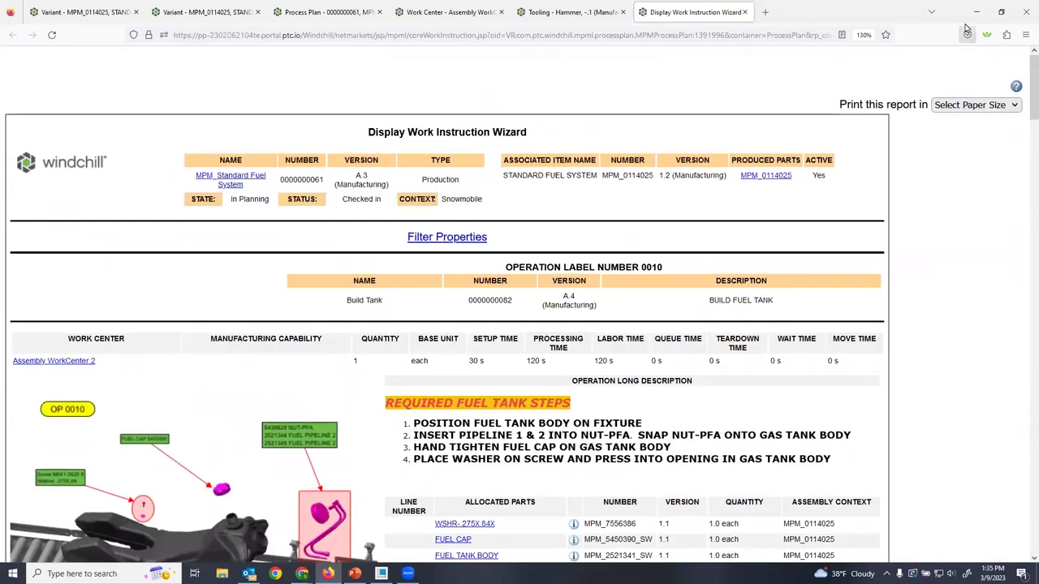
# Switch from Windchill to the EAC MBD Webinar deck and present slide 16, Thank You, full-screen
pyautogui.click(975, 15)
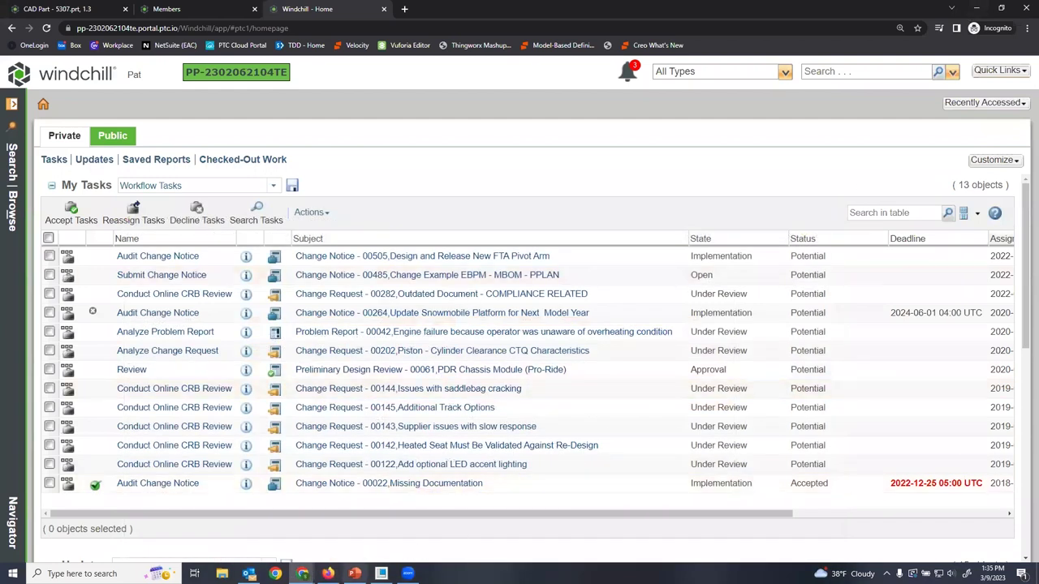
pyautogui.click(355, 574)
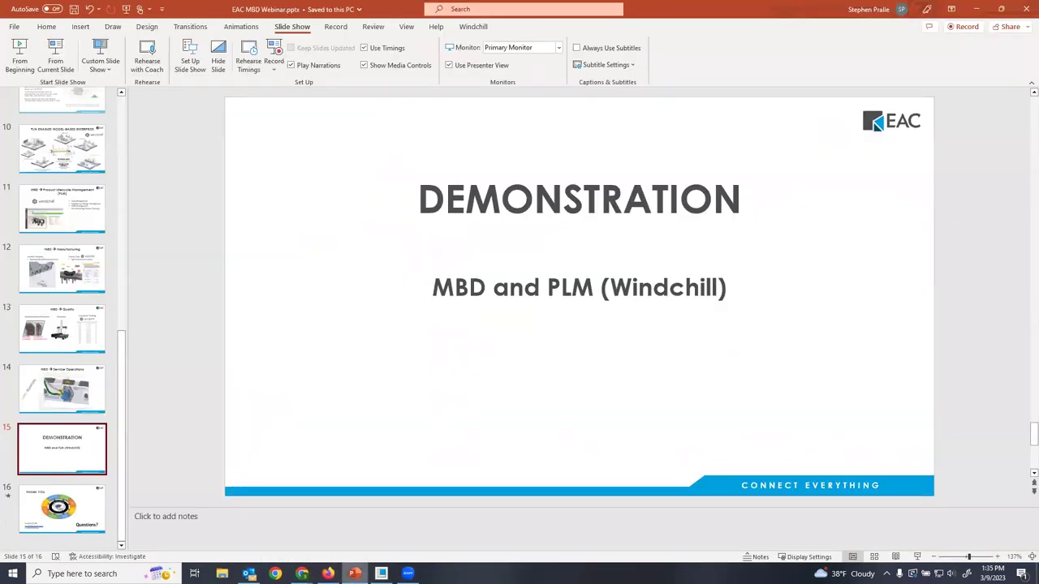
pyautogui.click(79, 486)
pyautogui.click(56, 53)
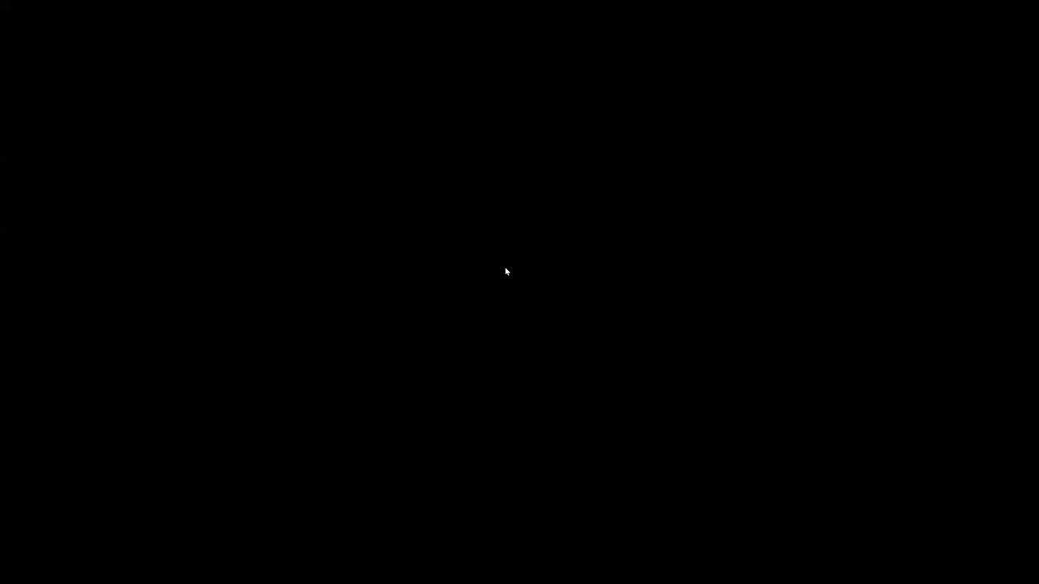